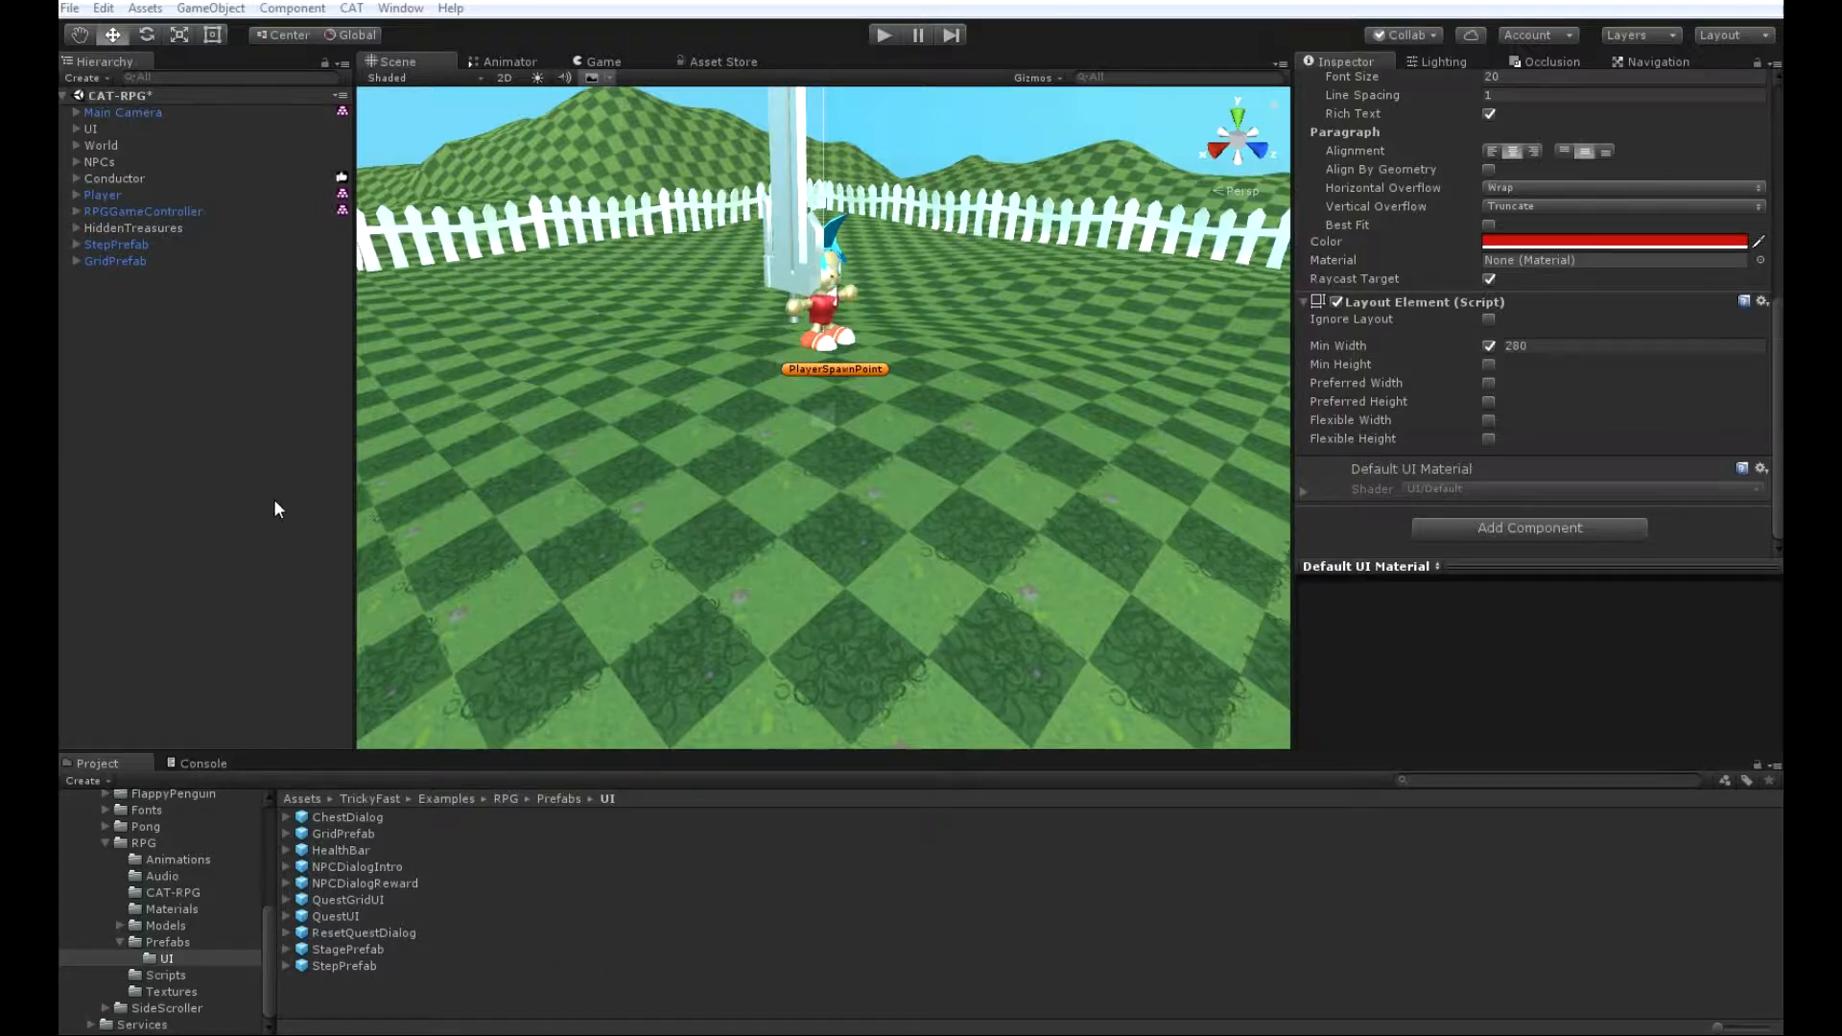
Run the game with the Quest Log open and examine Quest_01 and its Stage_02_killmonster under the Conductor's QuestService.
key("ctrl+p")
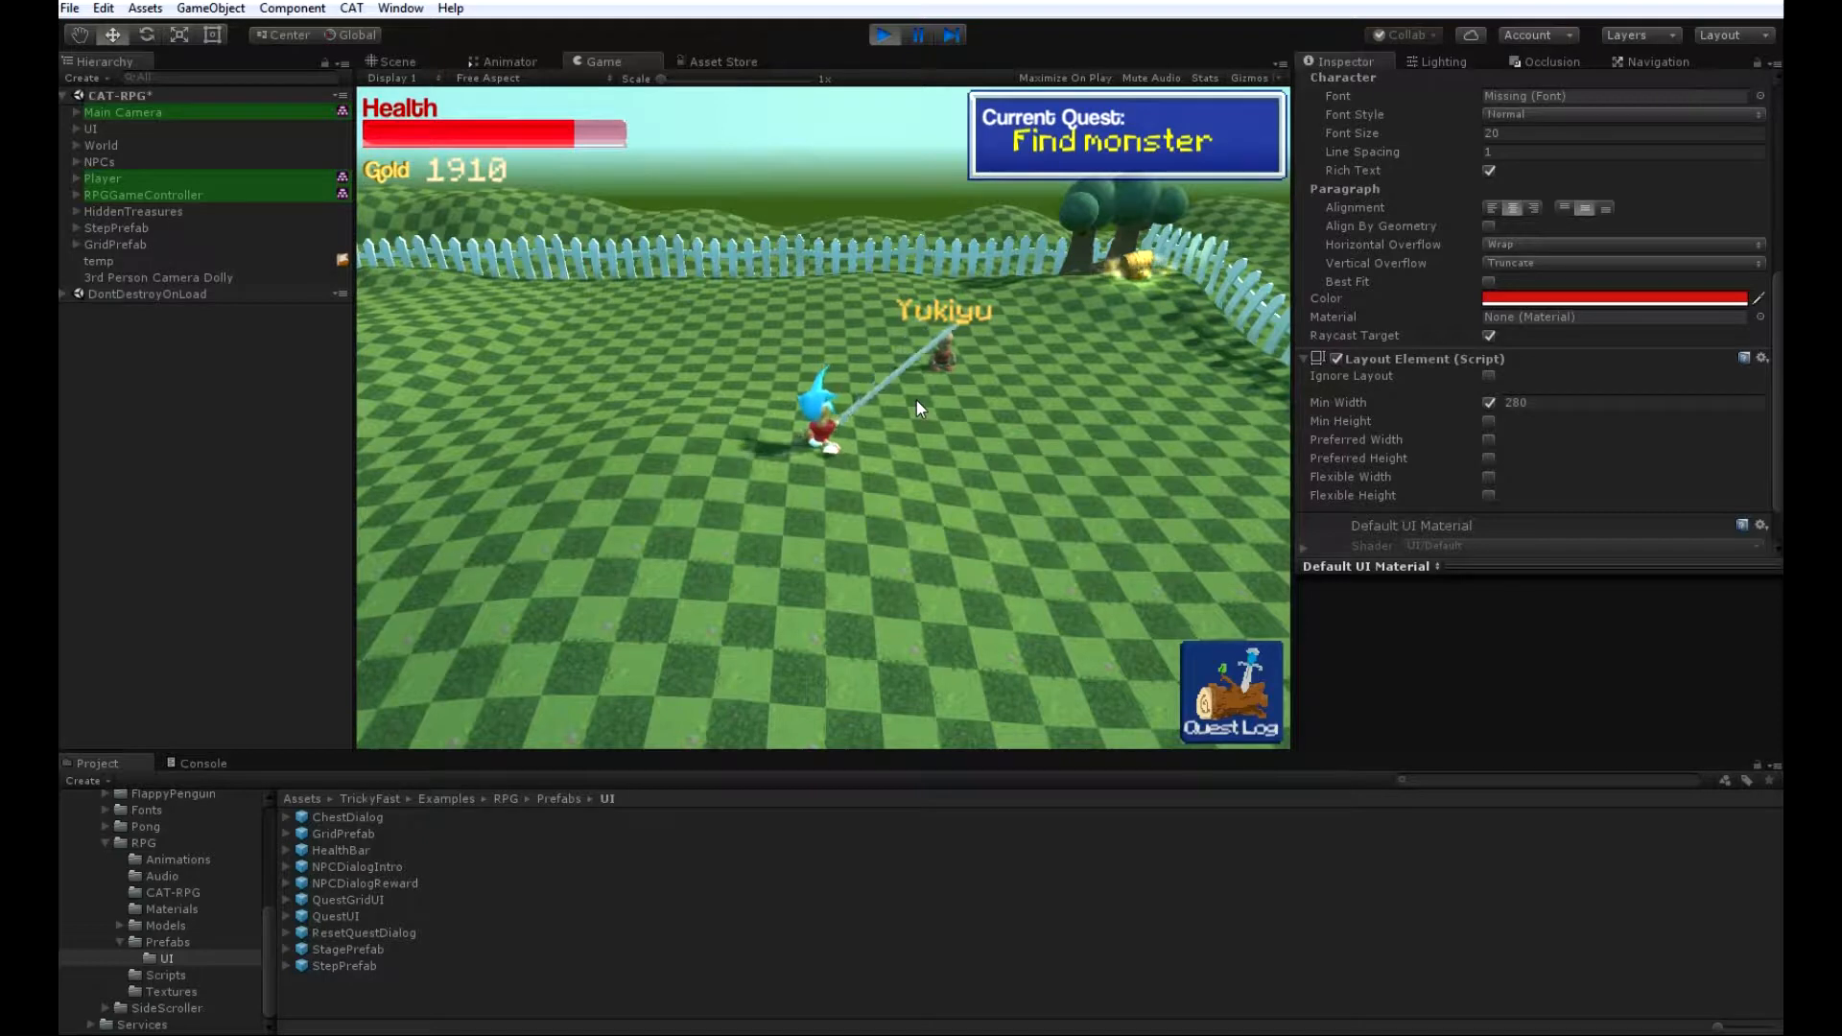
left_click(1249, 706)
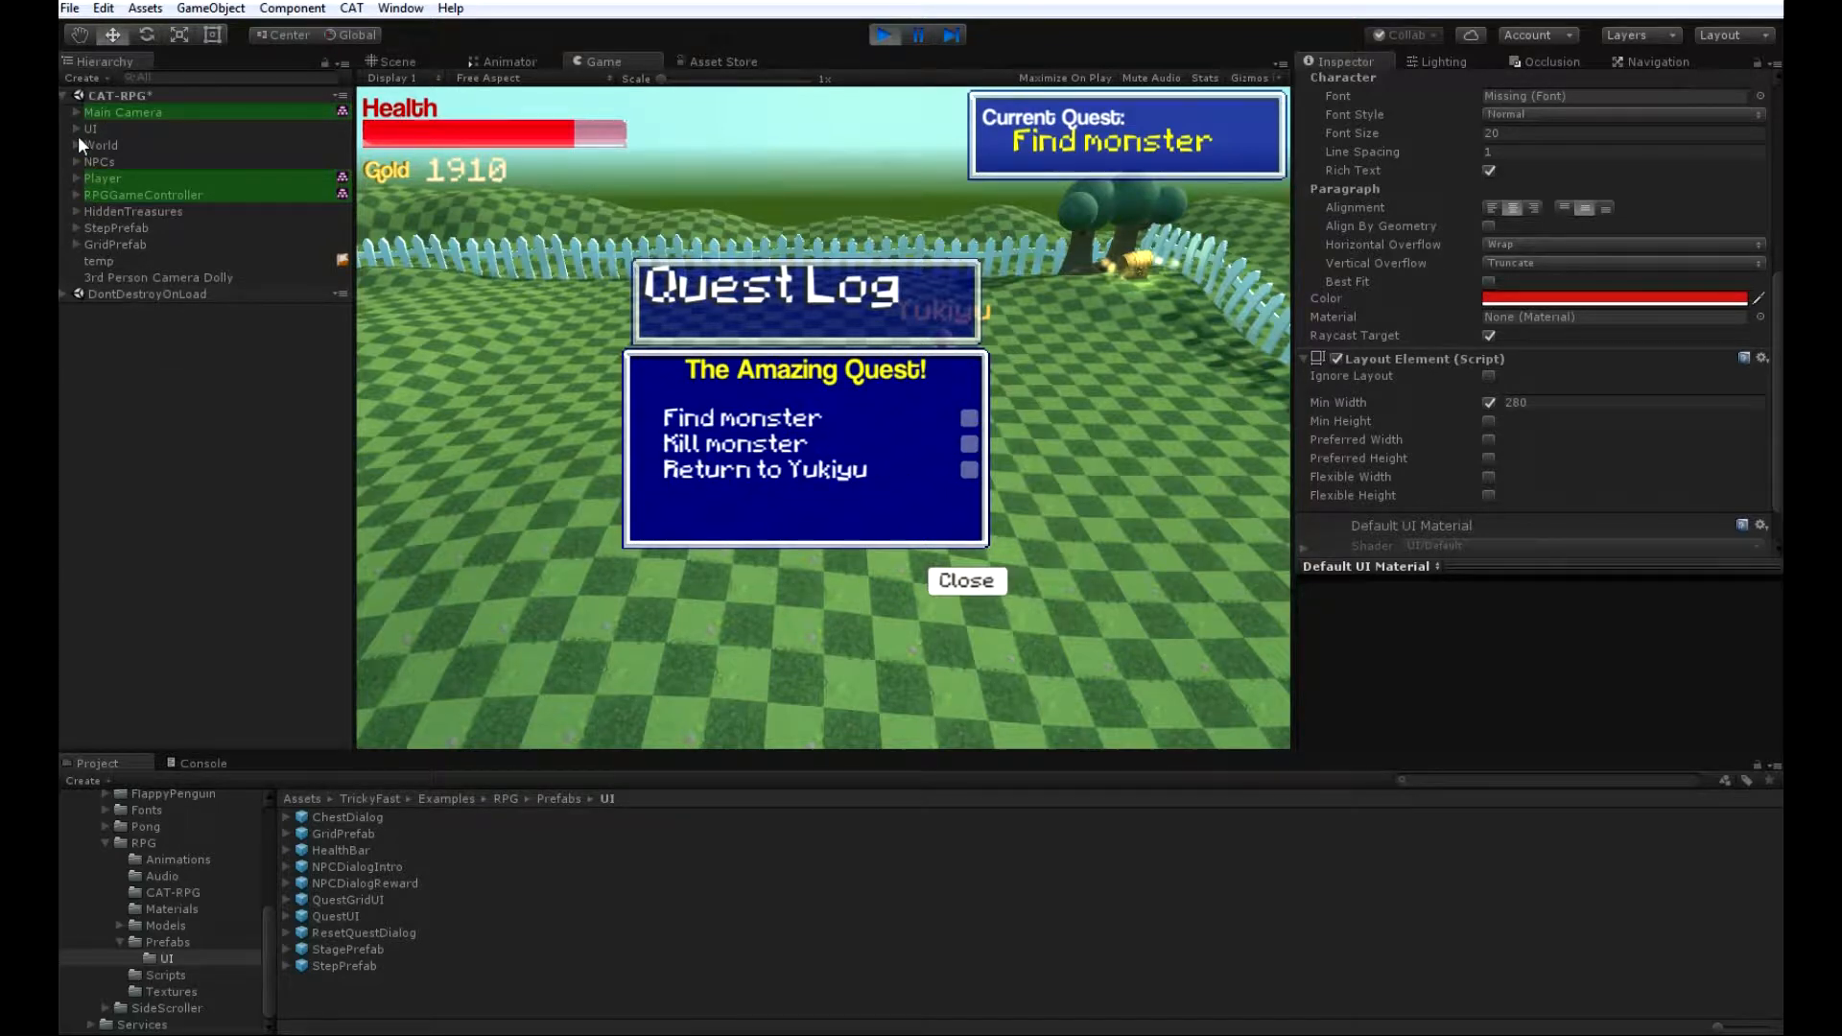
left_click(65, 295)
left_click(74, 309)
left_click(90, 343)
left_click(105, 359)
left_click(165, 361)
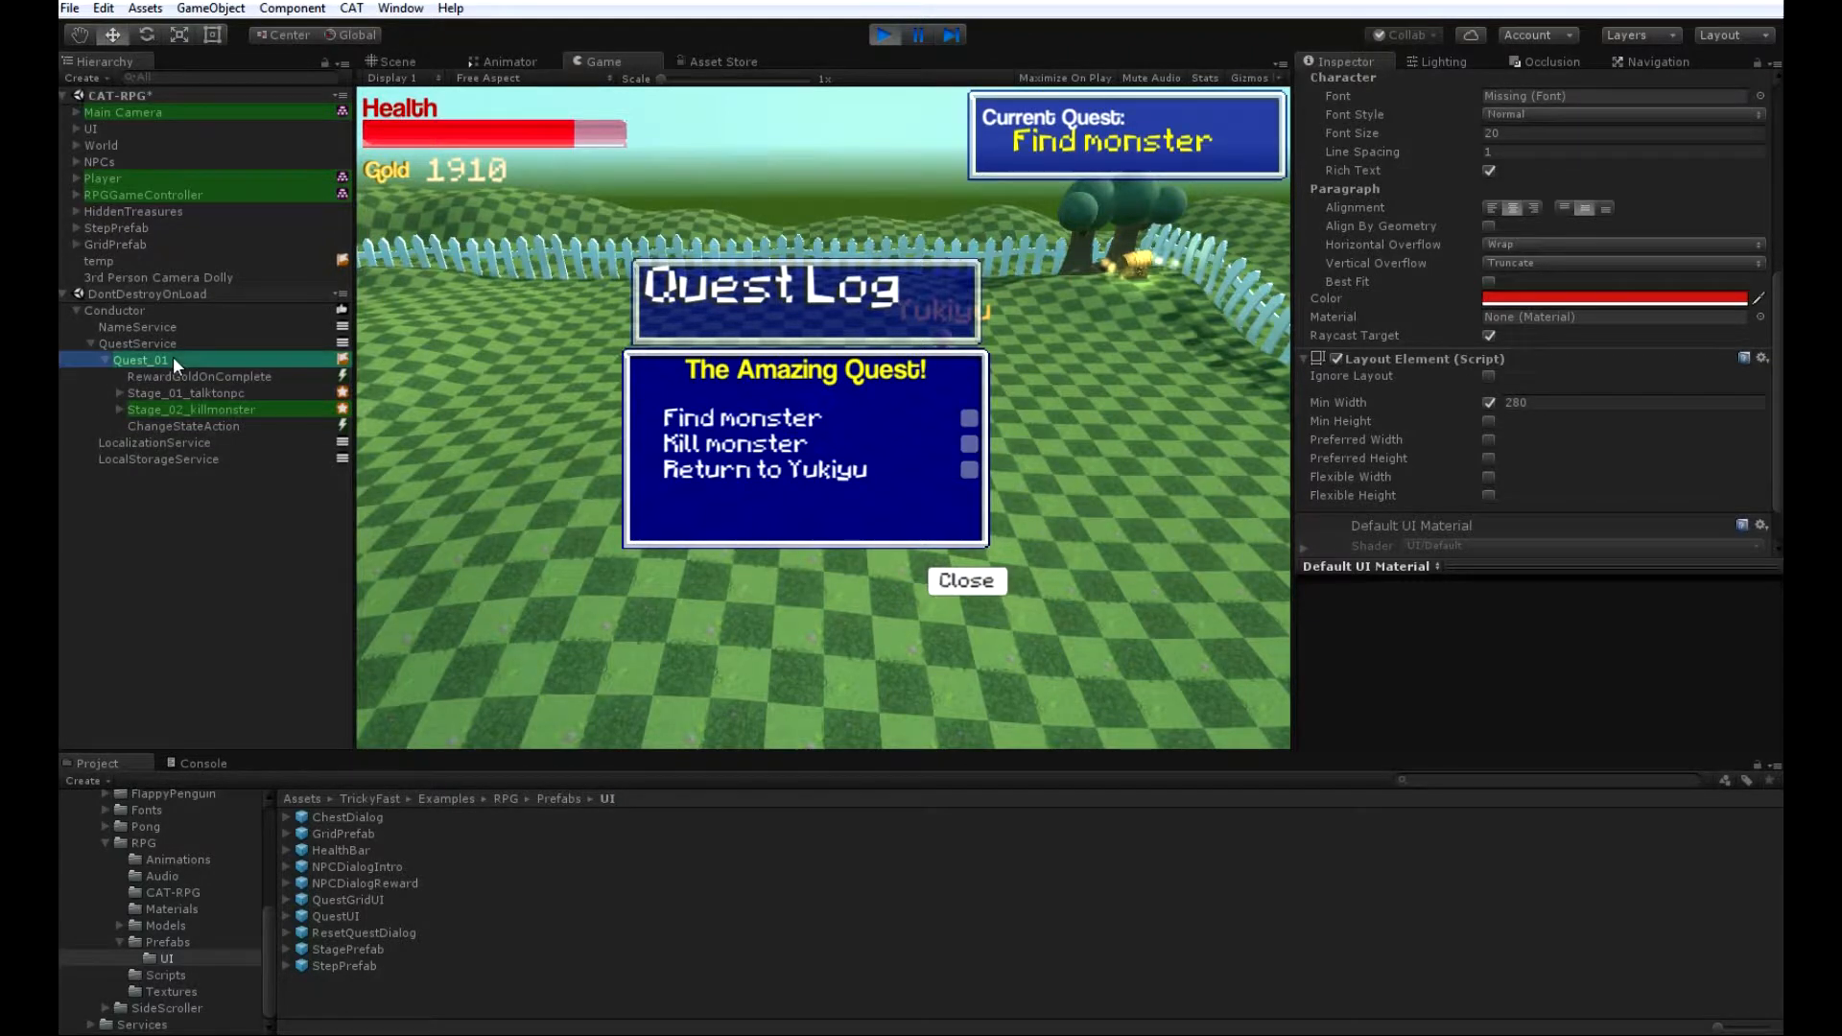
scroll(1504, 341, "up", 5)
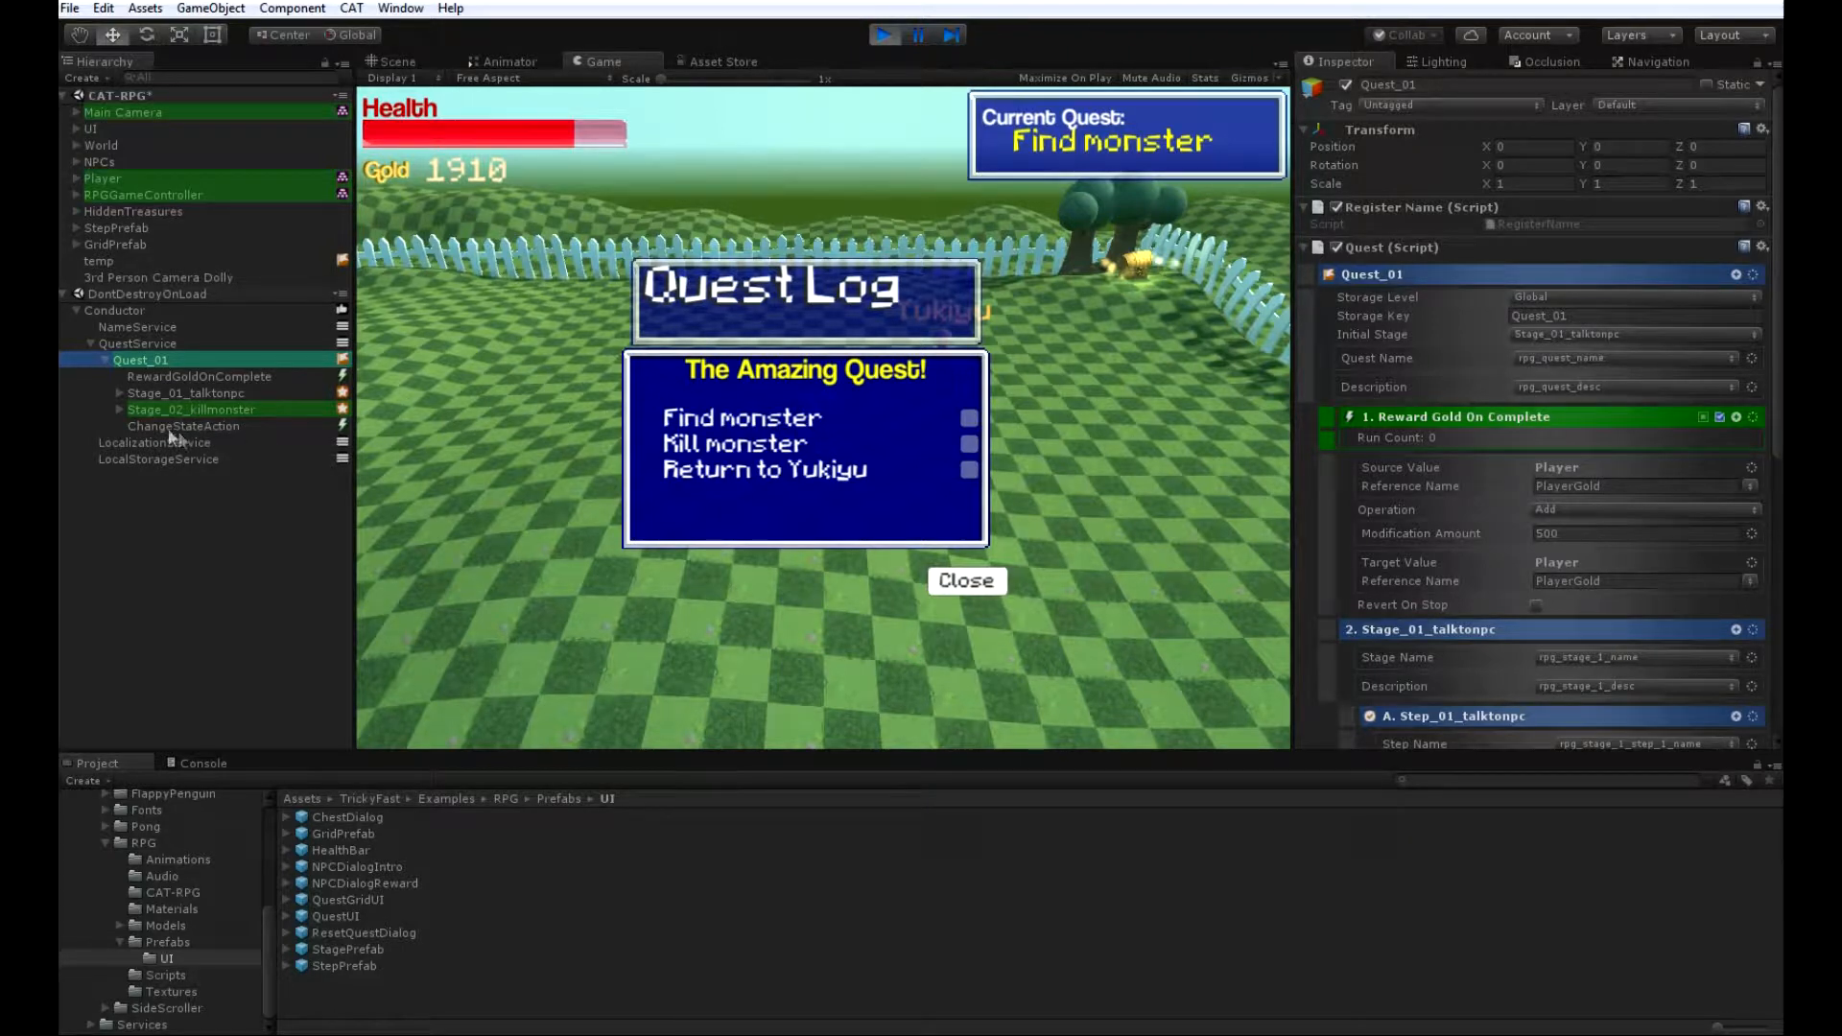
left_click(127, 407)
left_click(120, 409)
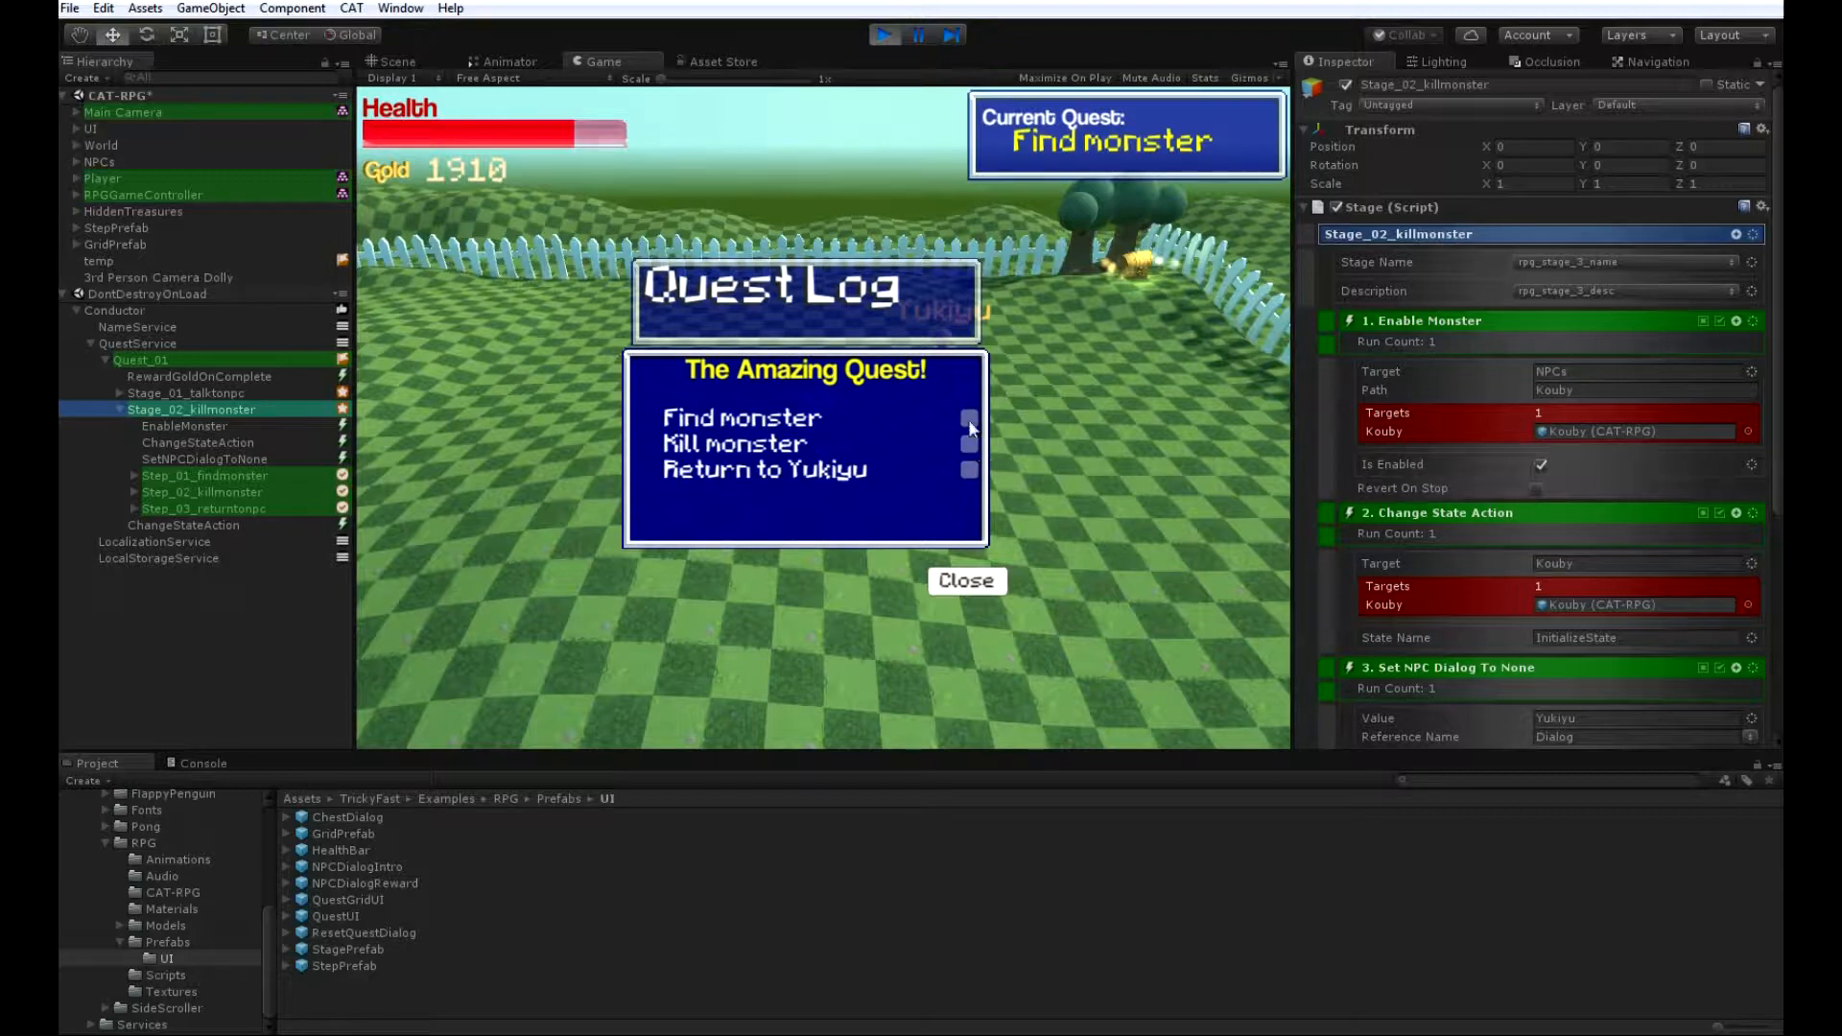
Find and kill the monster in the running game, check the Quest Log again, and stop play mode.
left_click(988, 585)
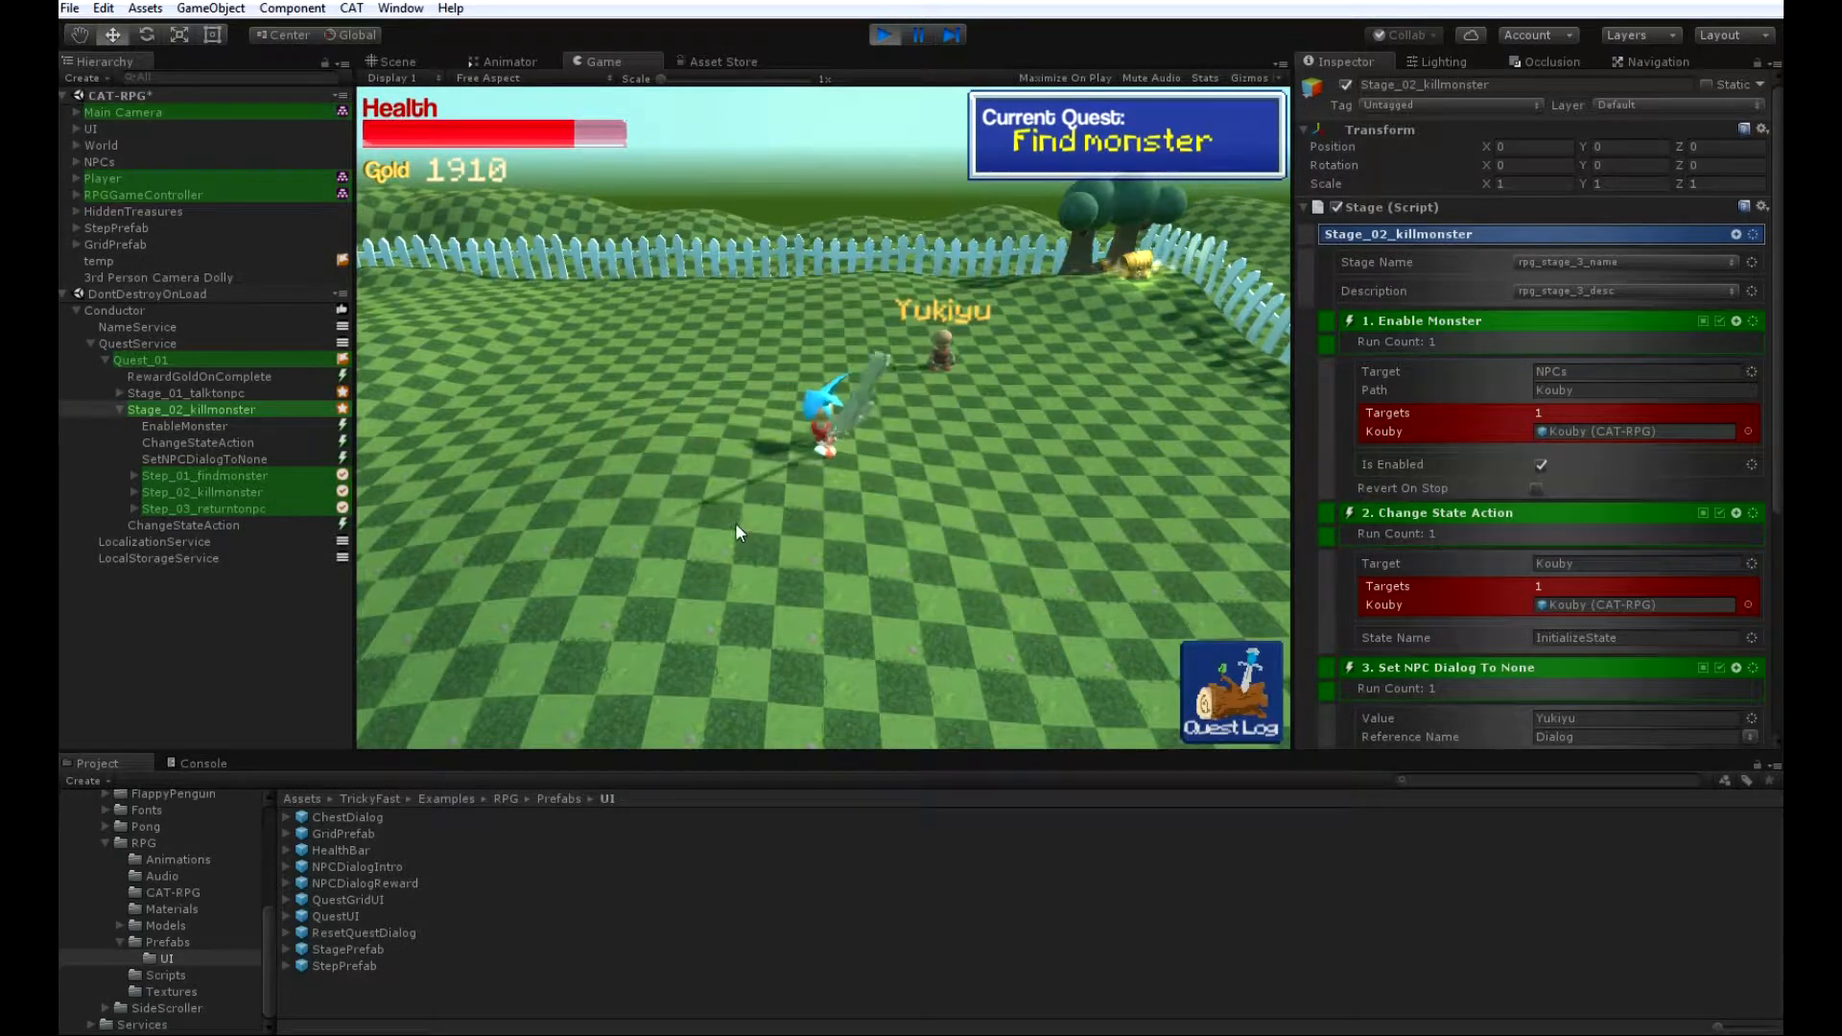
key("d")
mouse_move(1153, 386)
left_mouse_down()
mouse_move(1140, 324)
mouse_move(1103, 297)
mouse_move(1006, 313)
mouse_move(908, 268)
mouse_move(878, 272)
mouse_move(867, 306)
mouse_move(710, 333)
mouse_move(779, 340)
mouse_move(752, 389)
mouse_move(827, 393)
left_mouse_up()
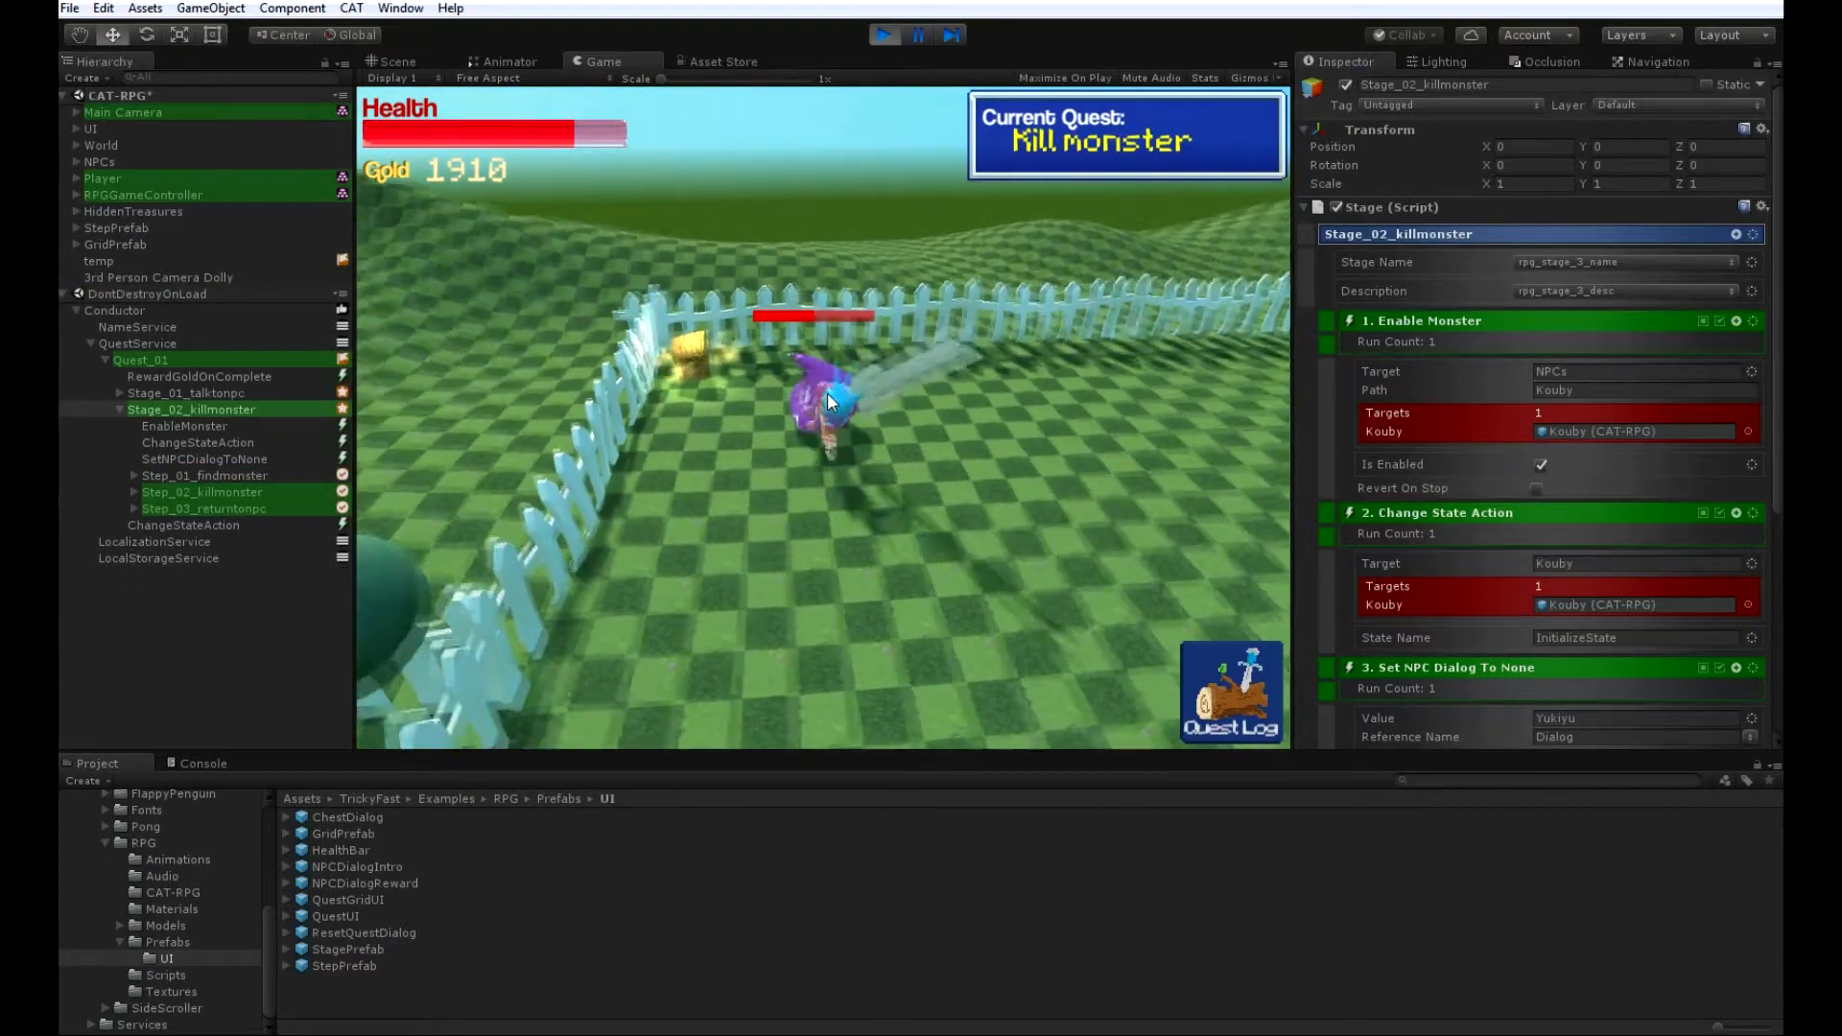
left_click(831, 394)
left_click(834, 395)
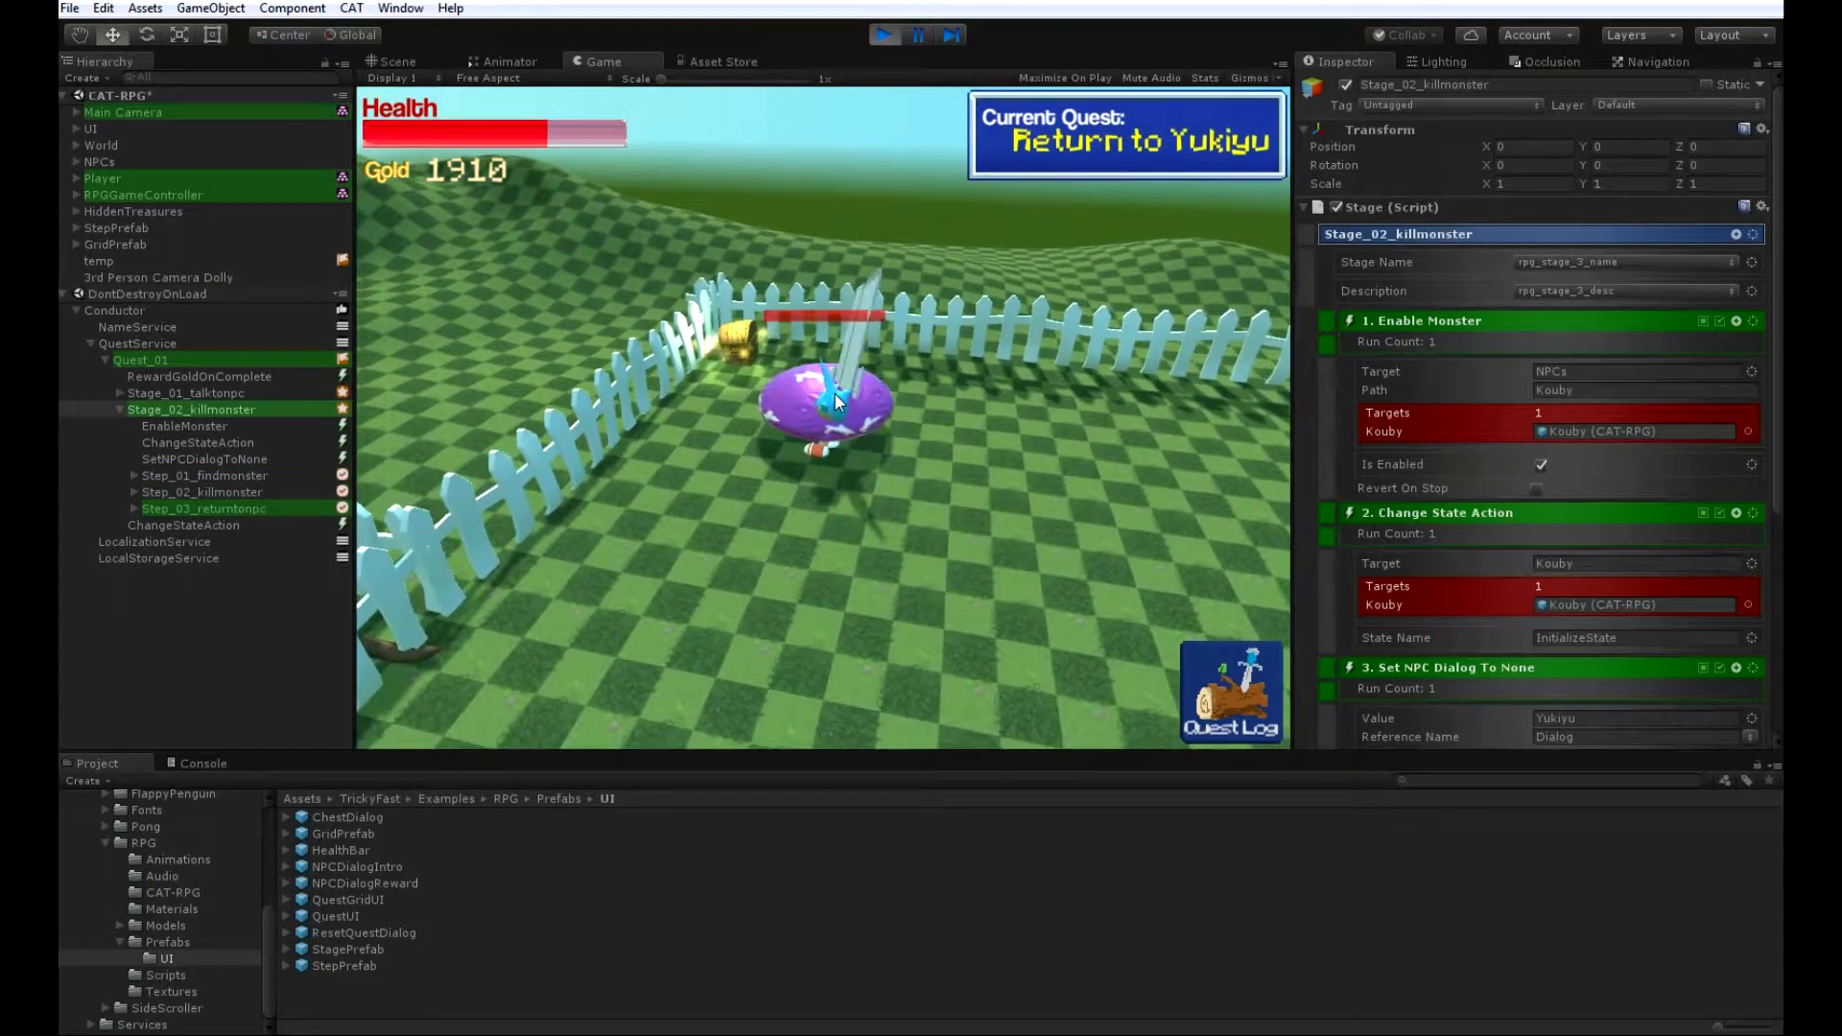
key("q")
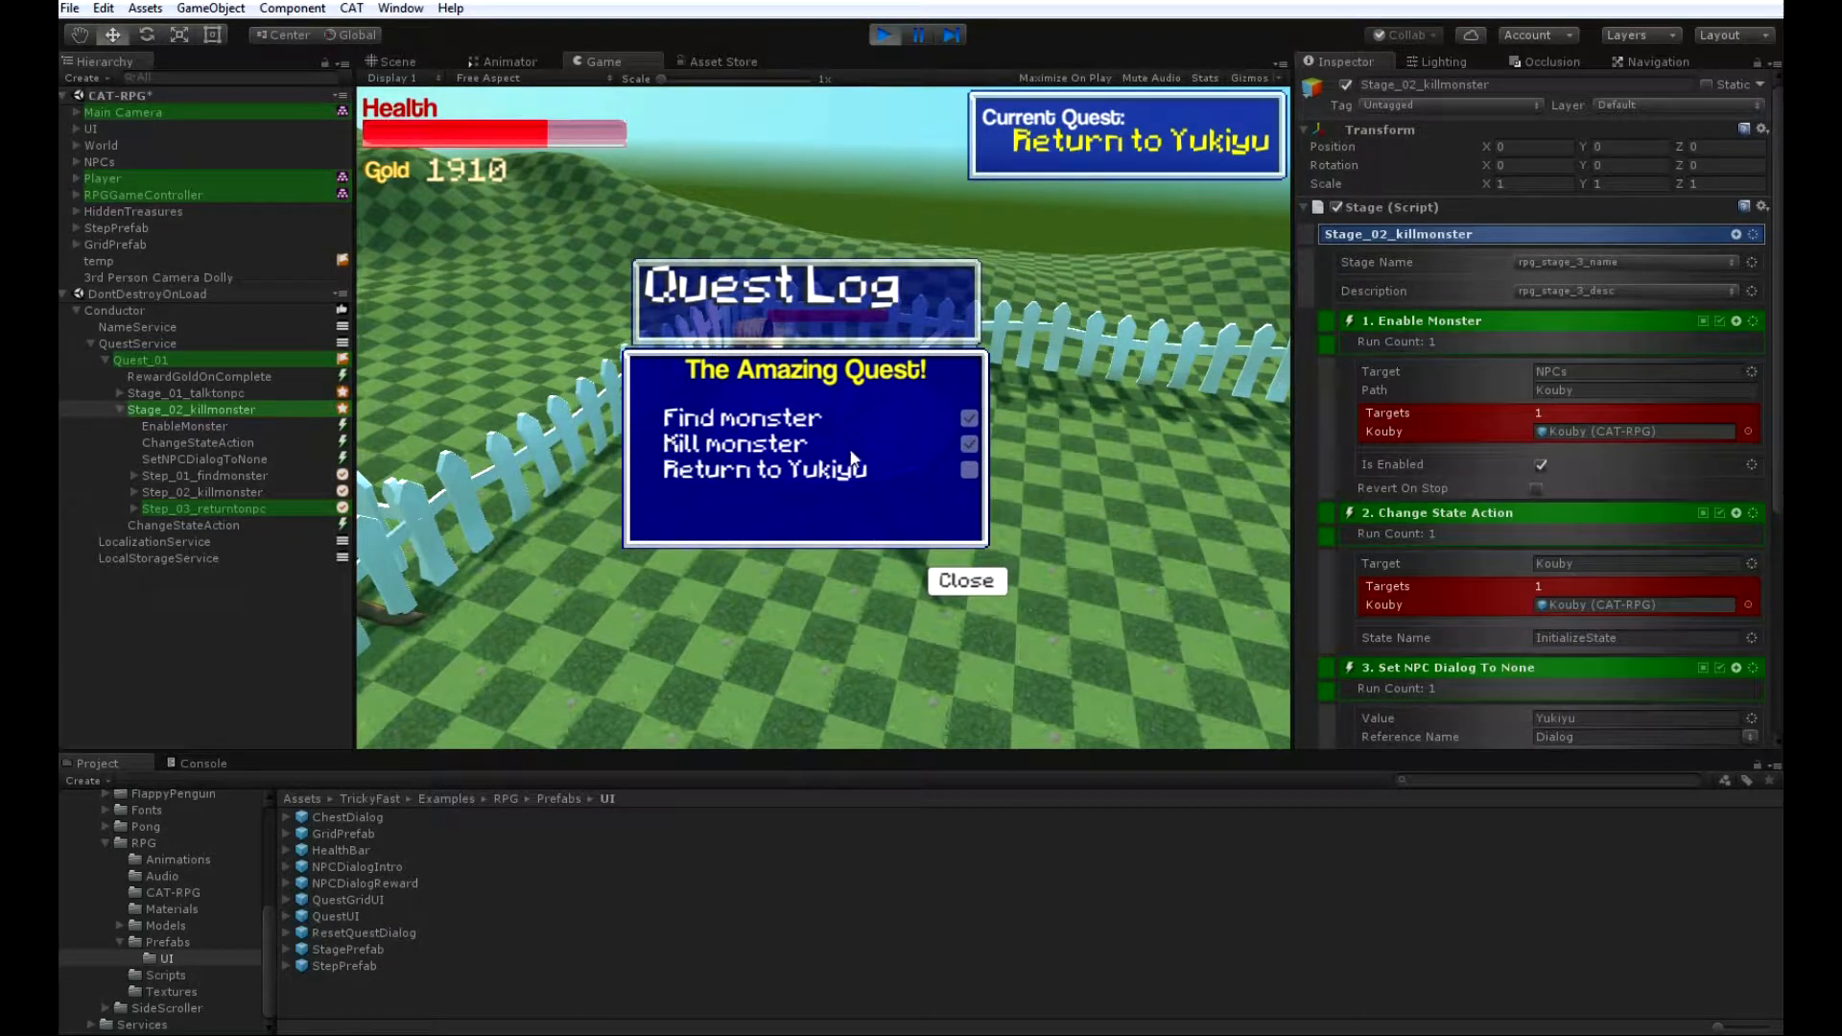
key("ctrl+p")
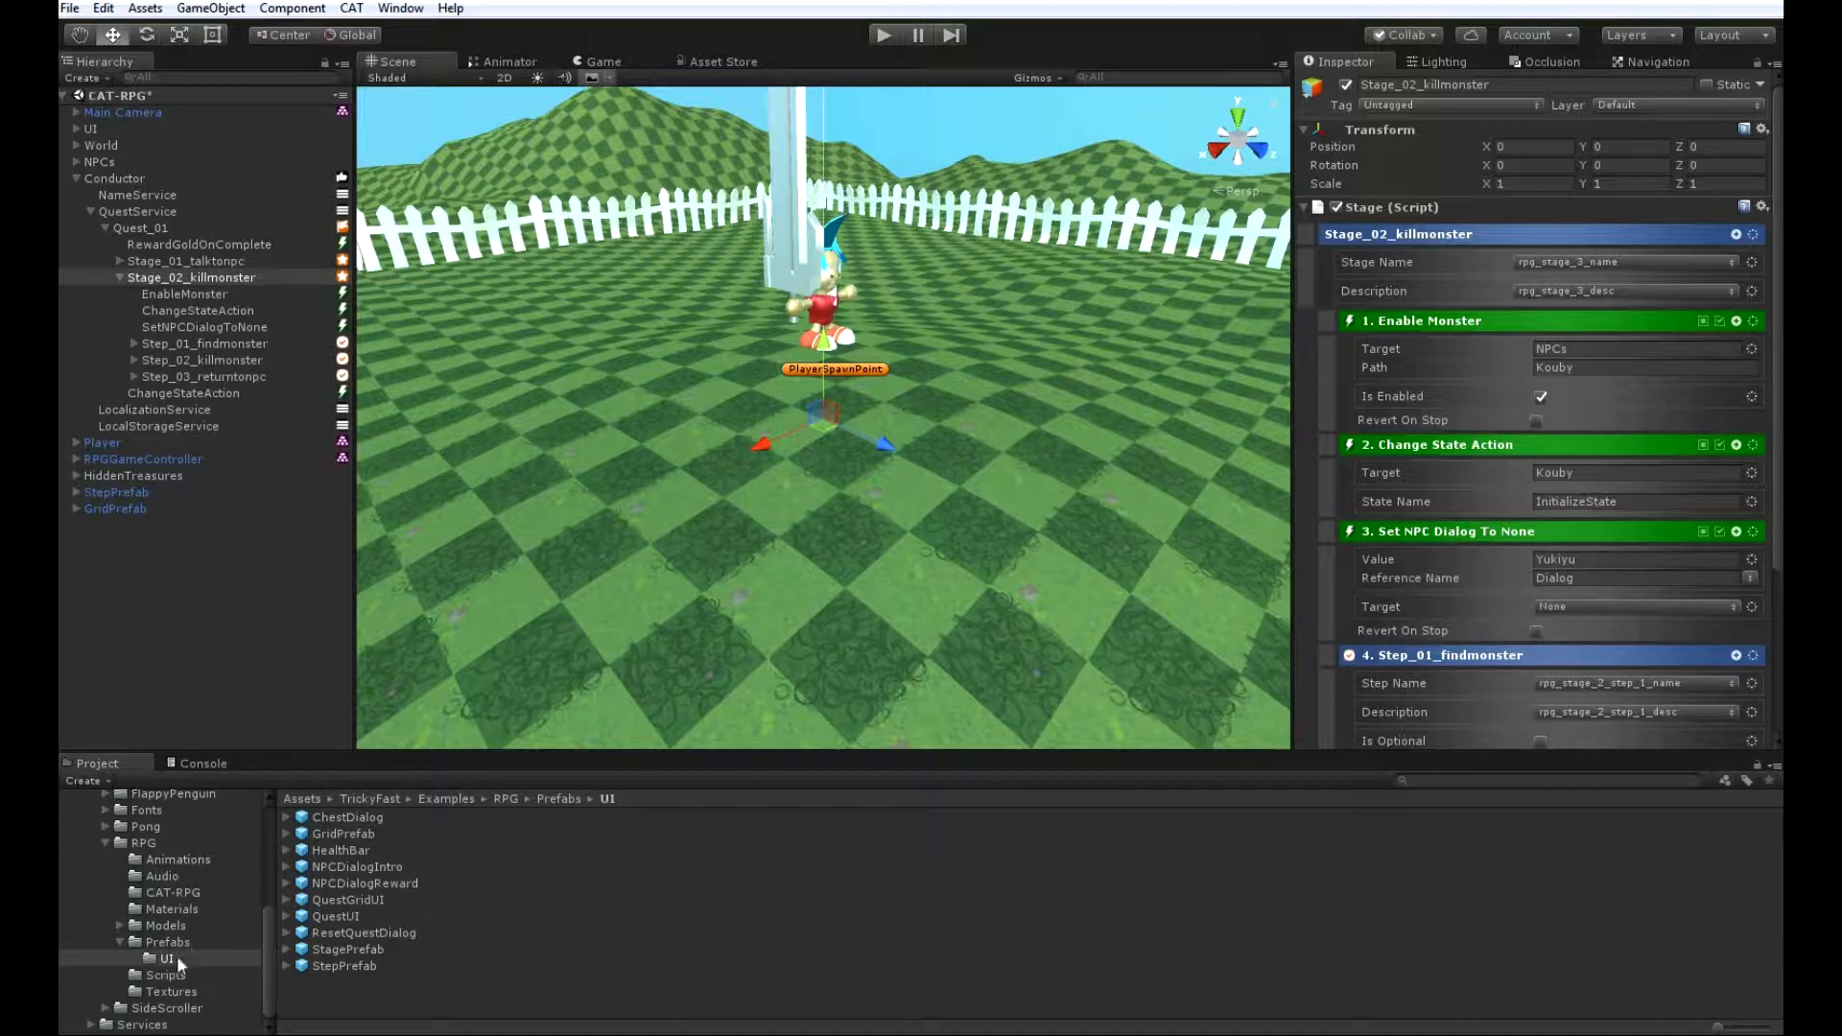
Add a Data Bind Base component to the Stuff object inside StepPrefab and check its Bind To options.
left_click(75, 491)
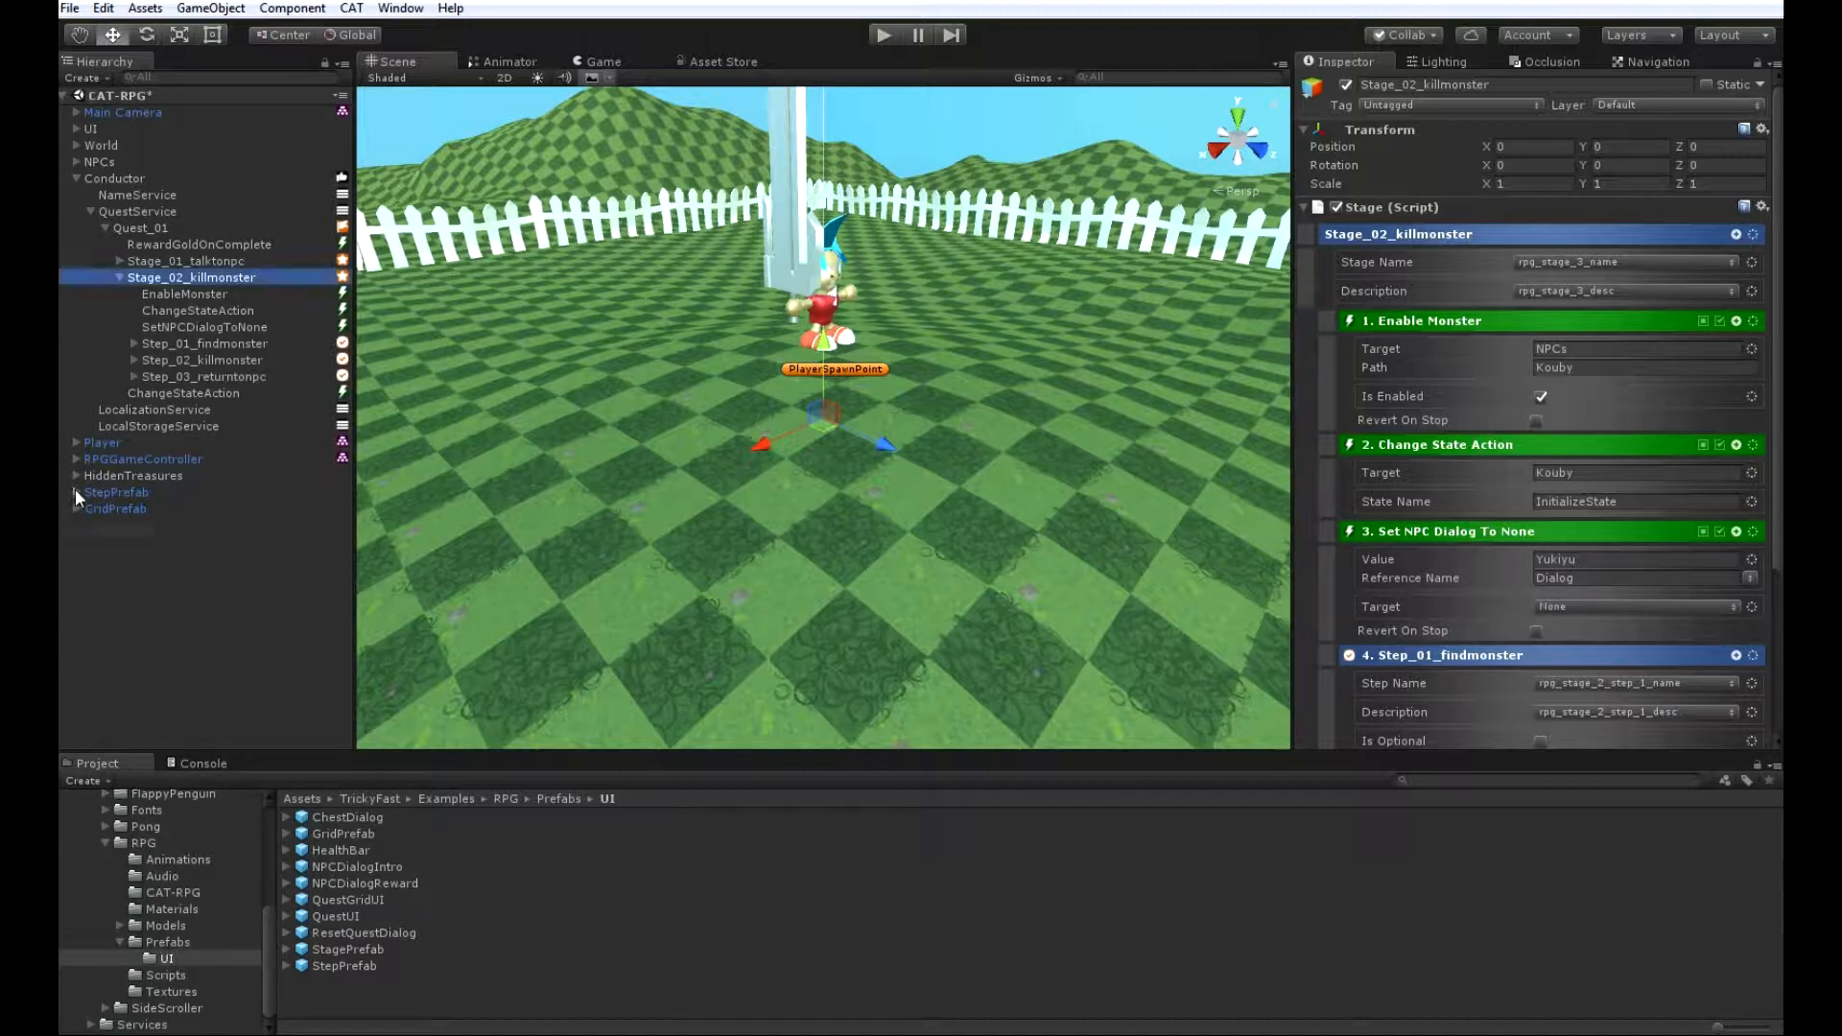
left_click(111, 491)
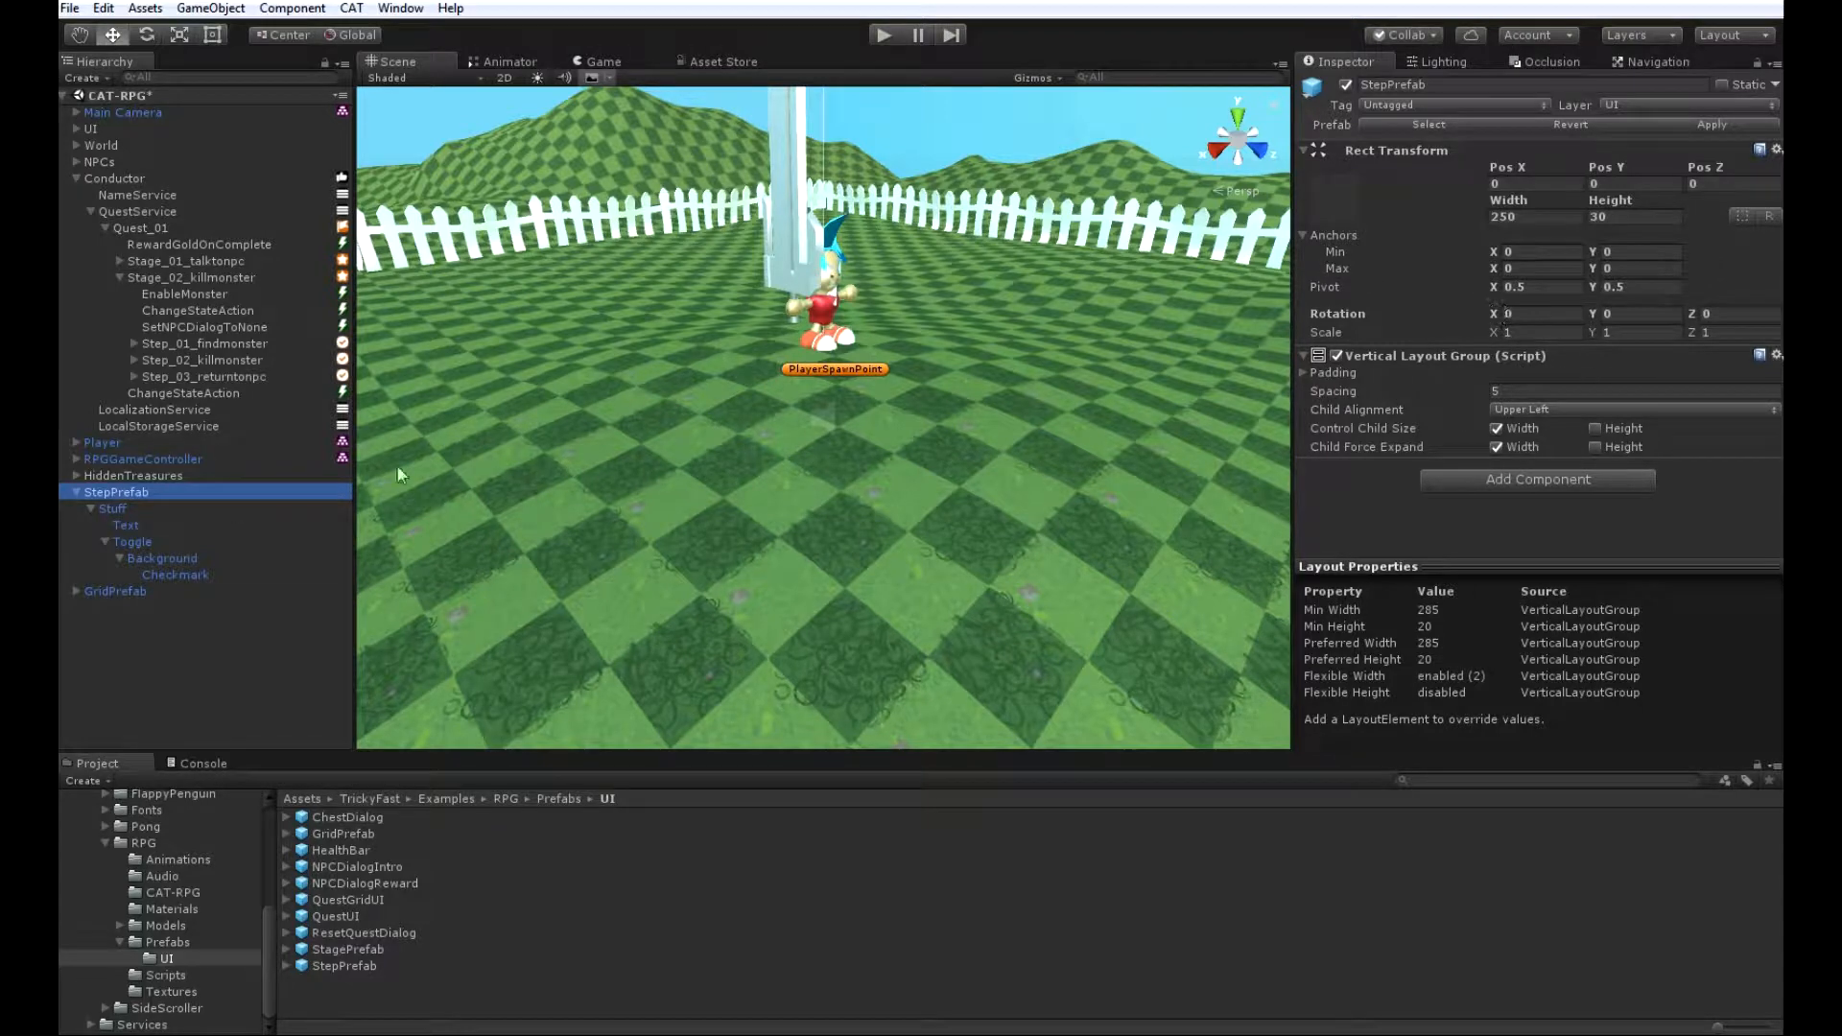
left_click(117, 509)
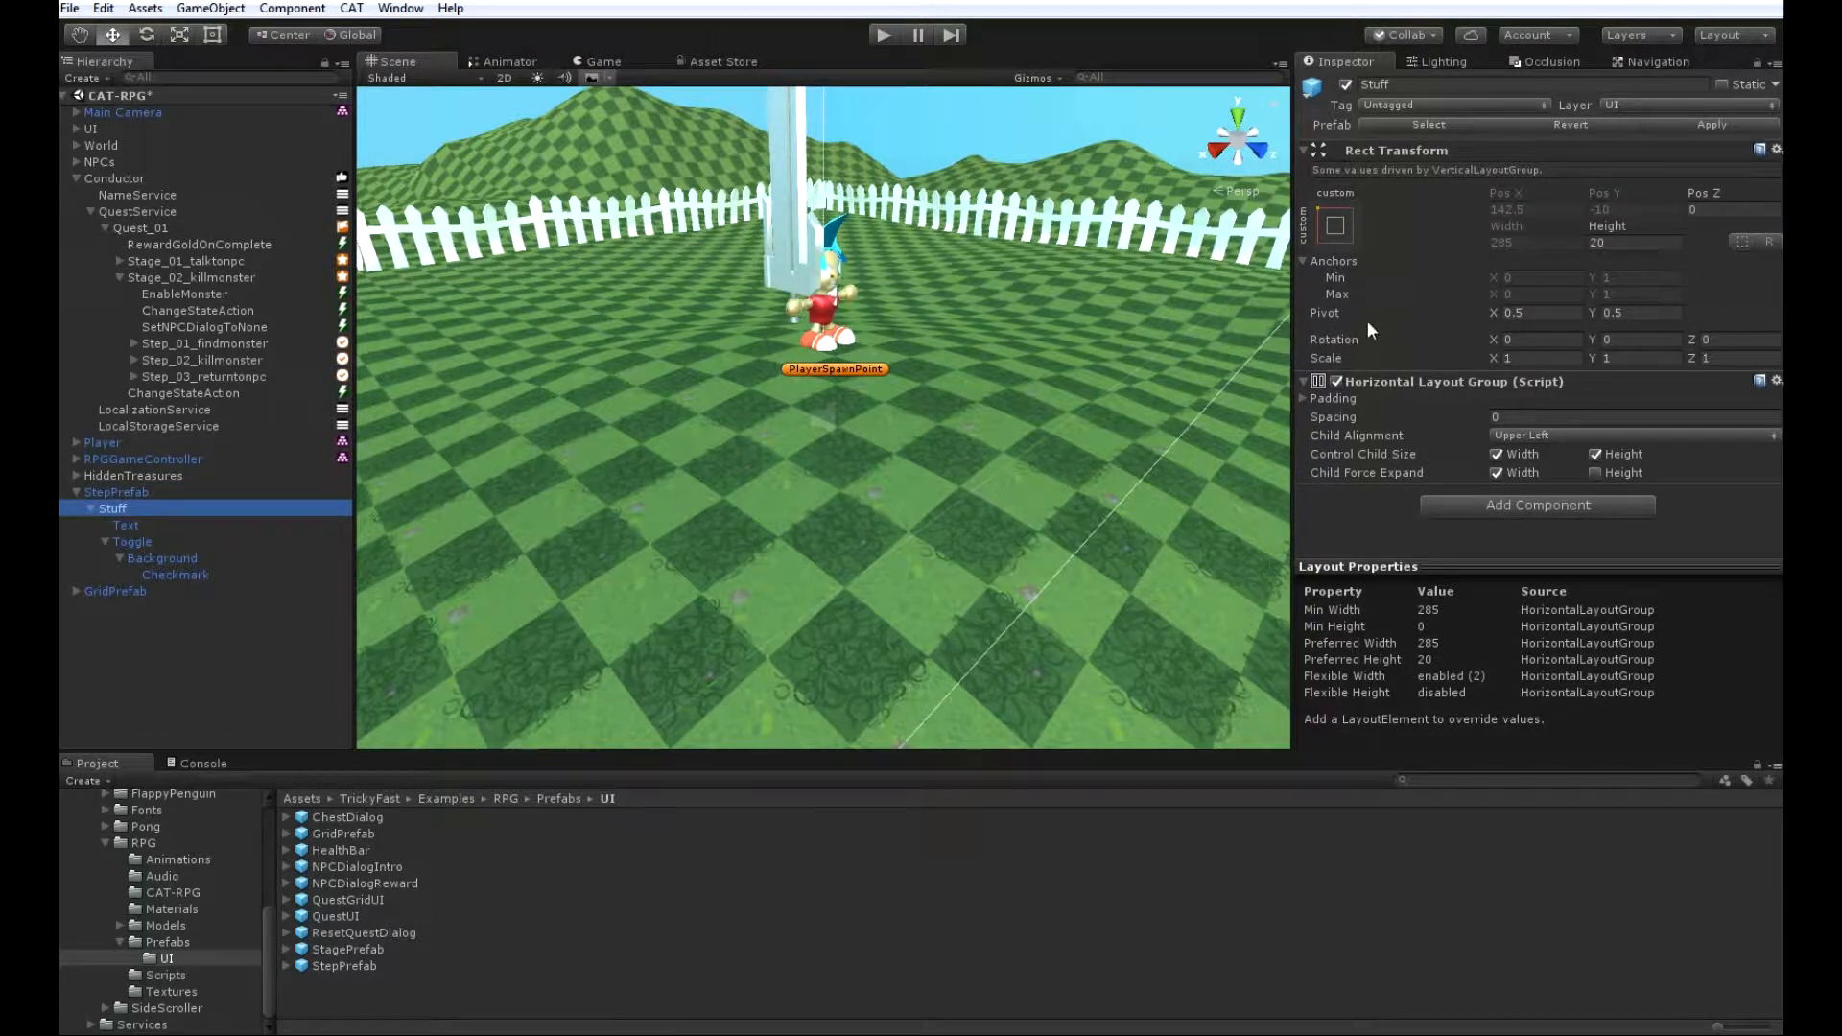
left_click(1475, 516)
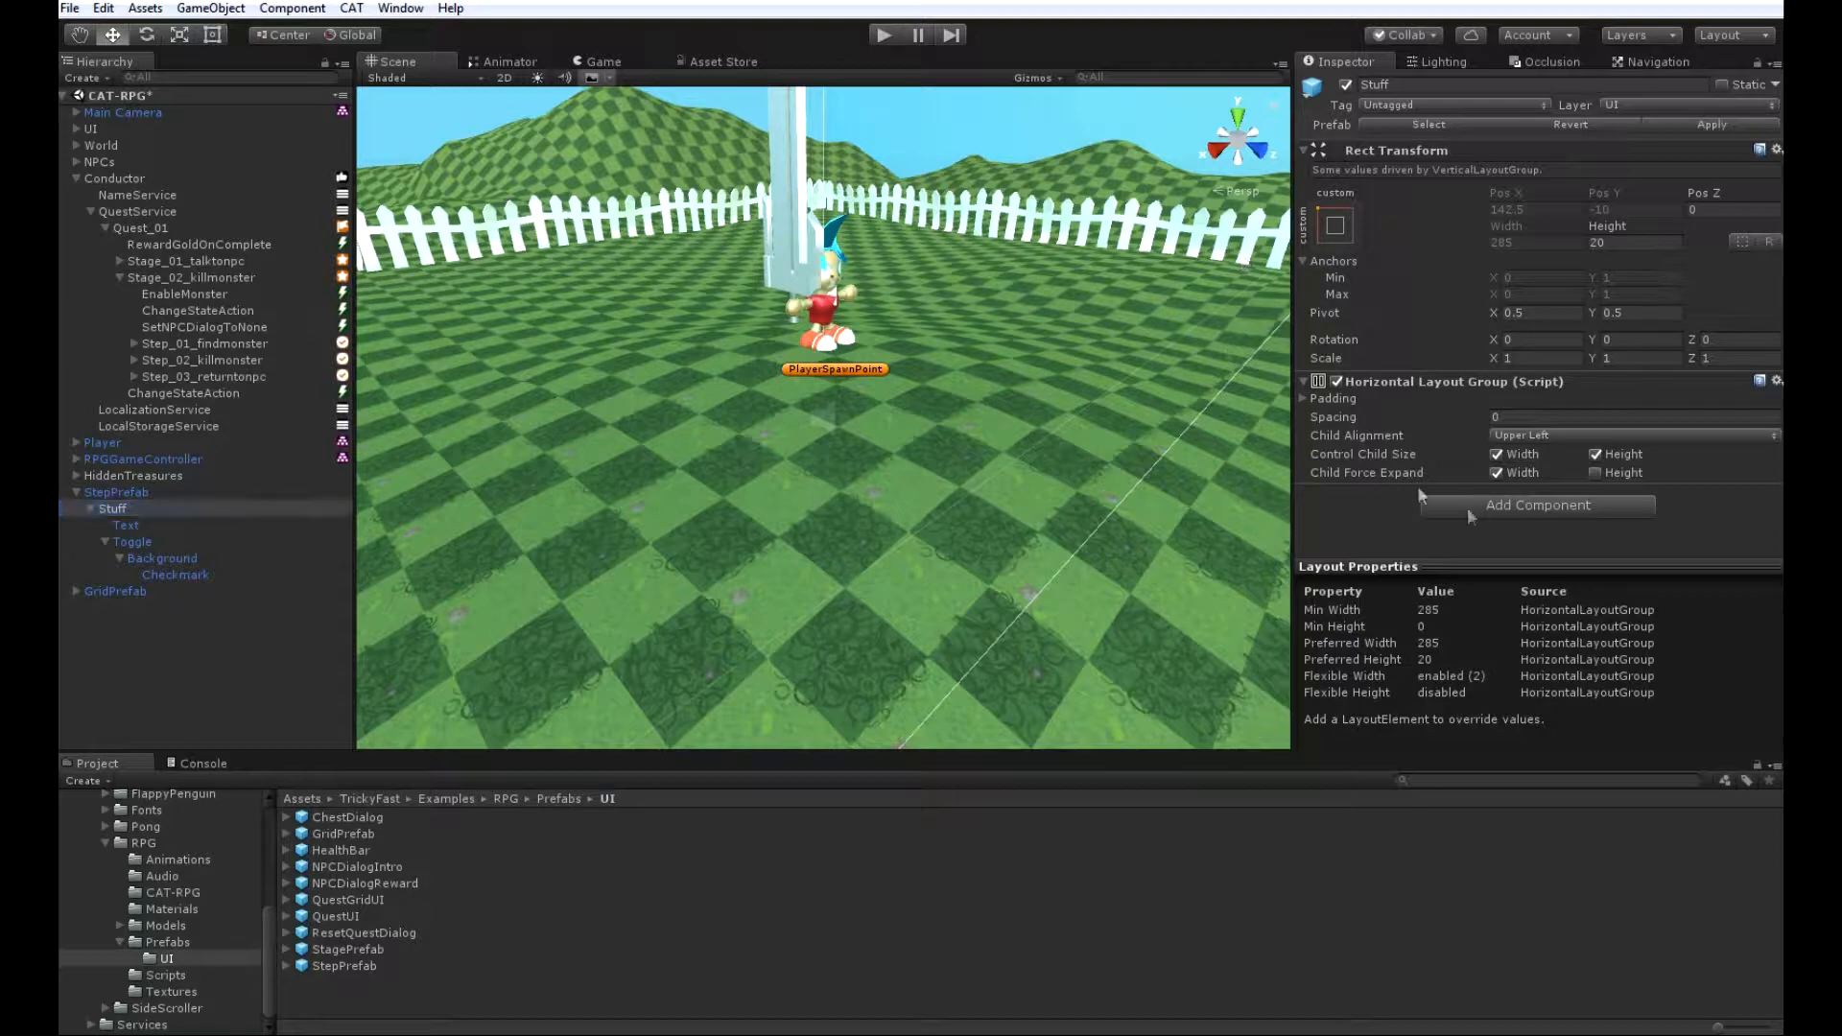
left_click(1535, 503)
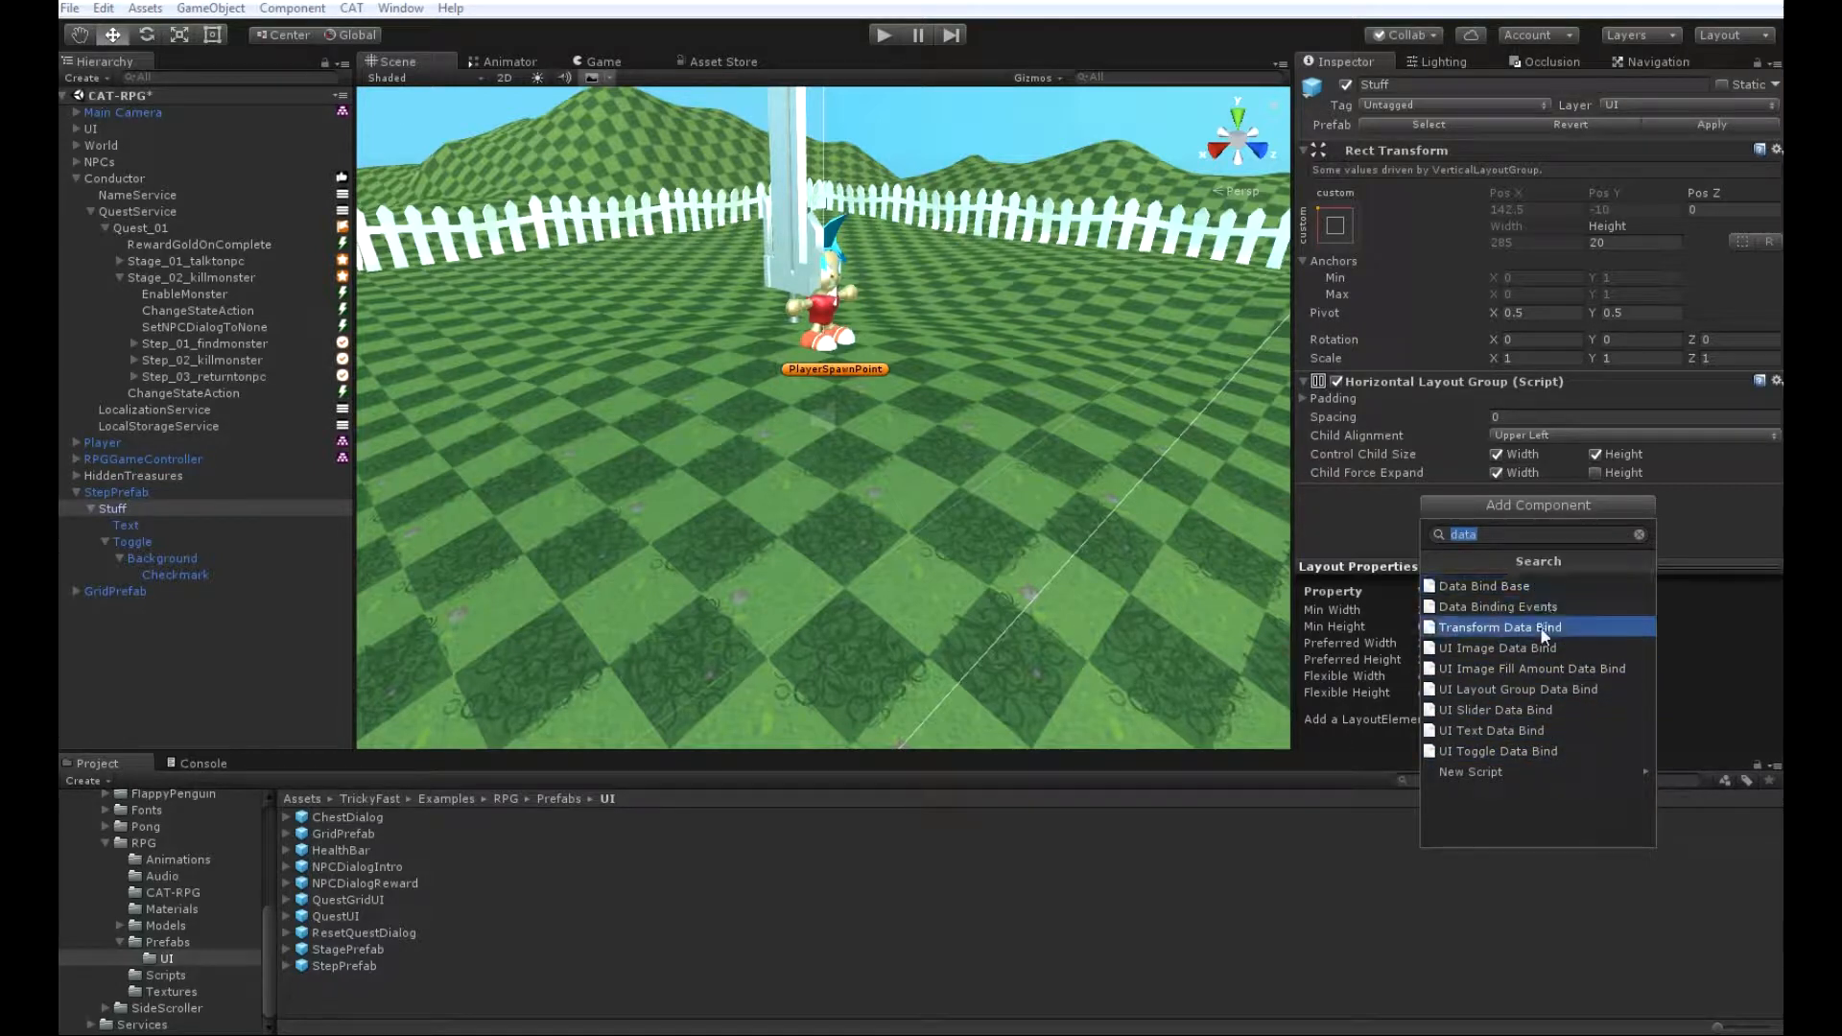
left_click(1491, 584)
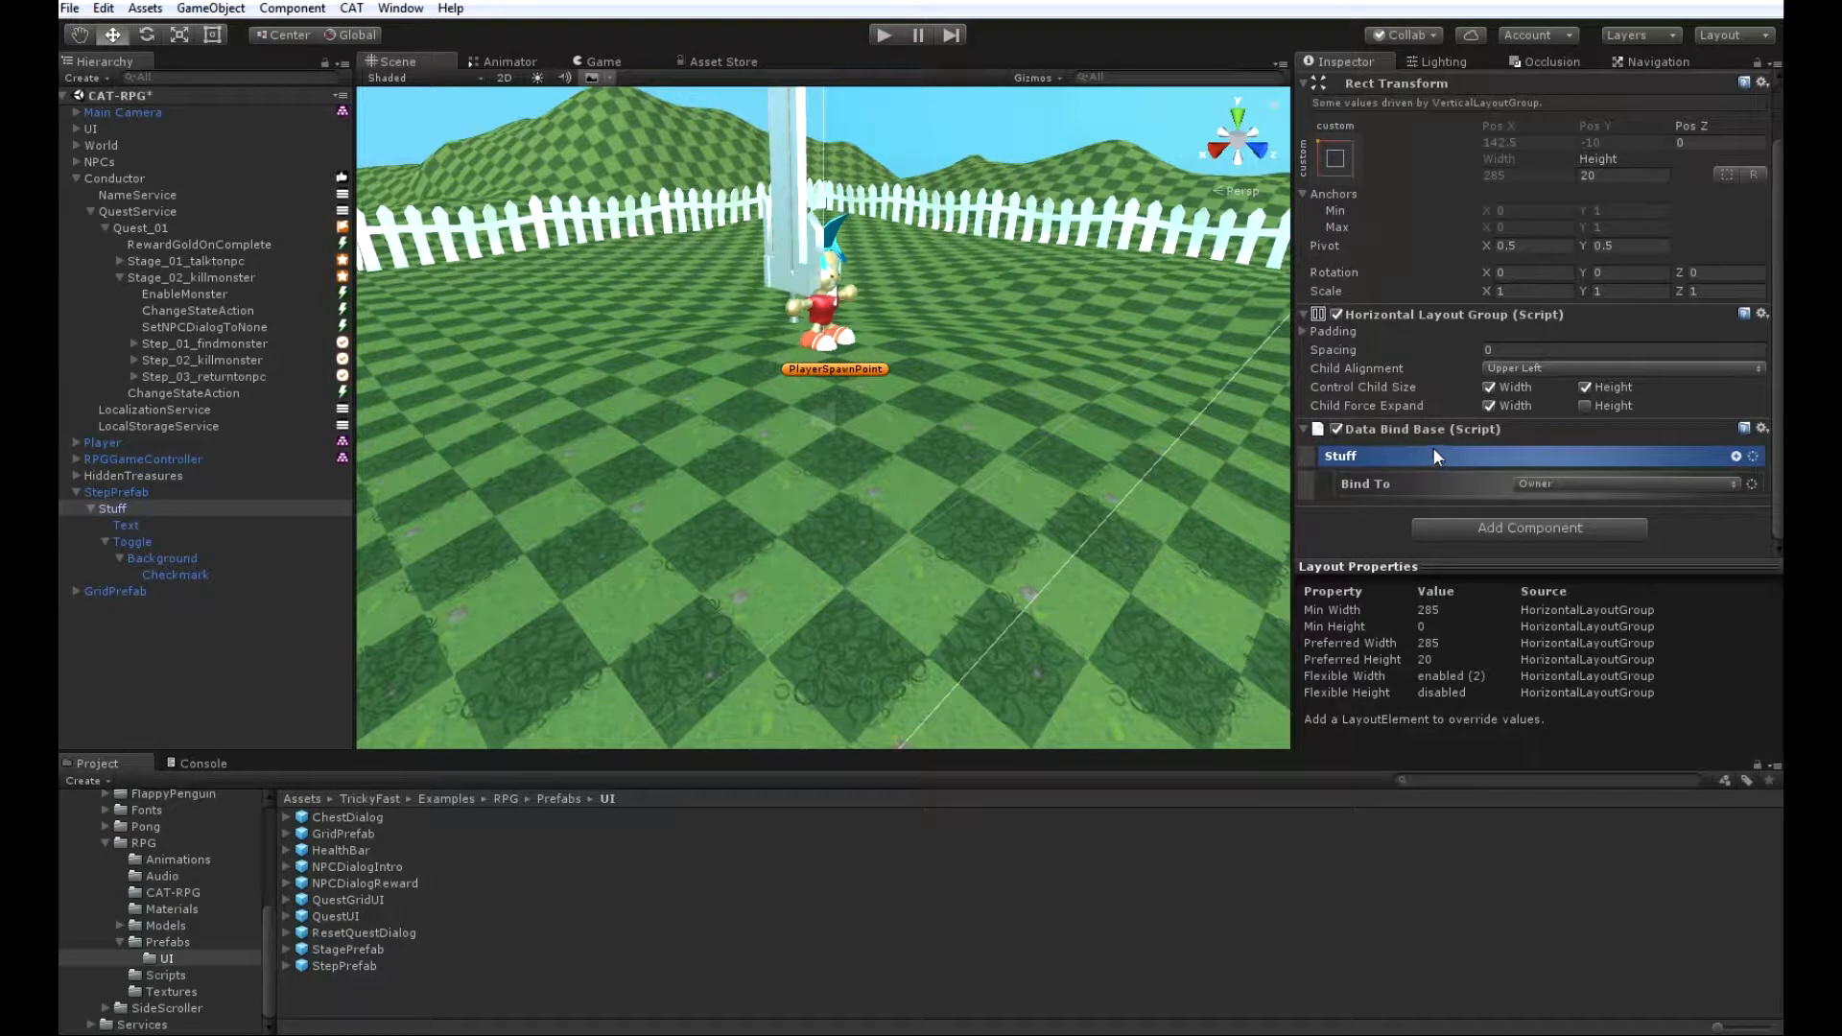
left_click(1593, 483)
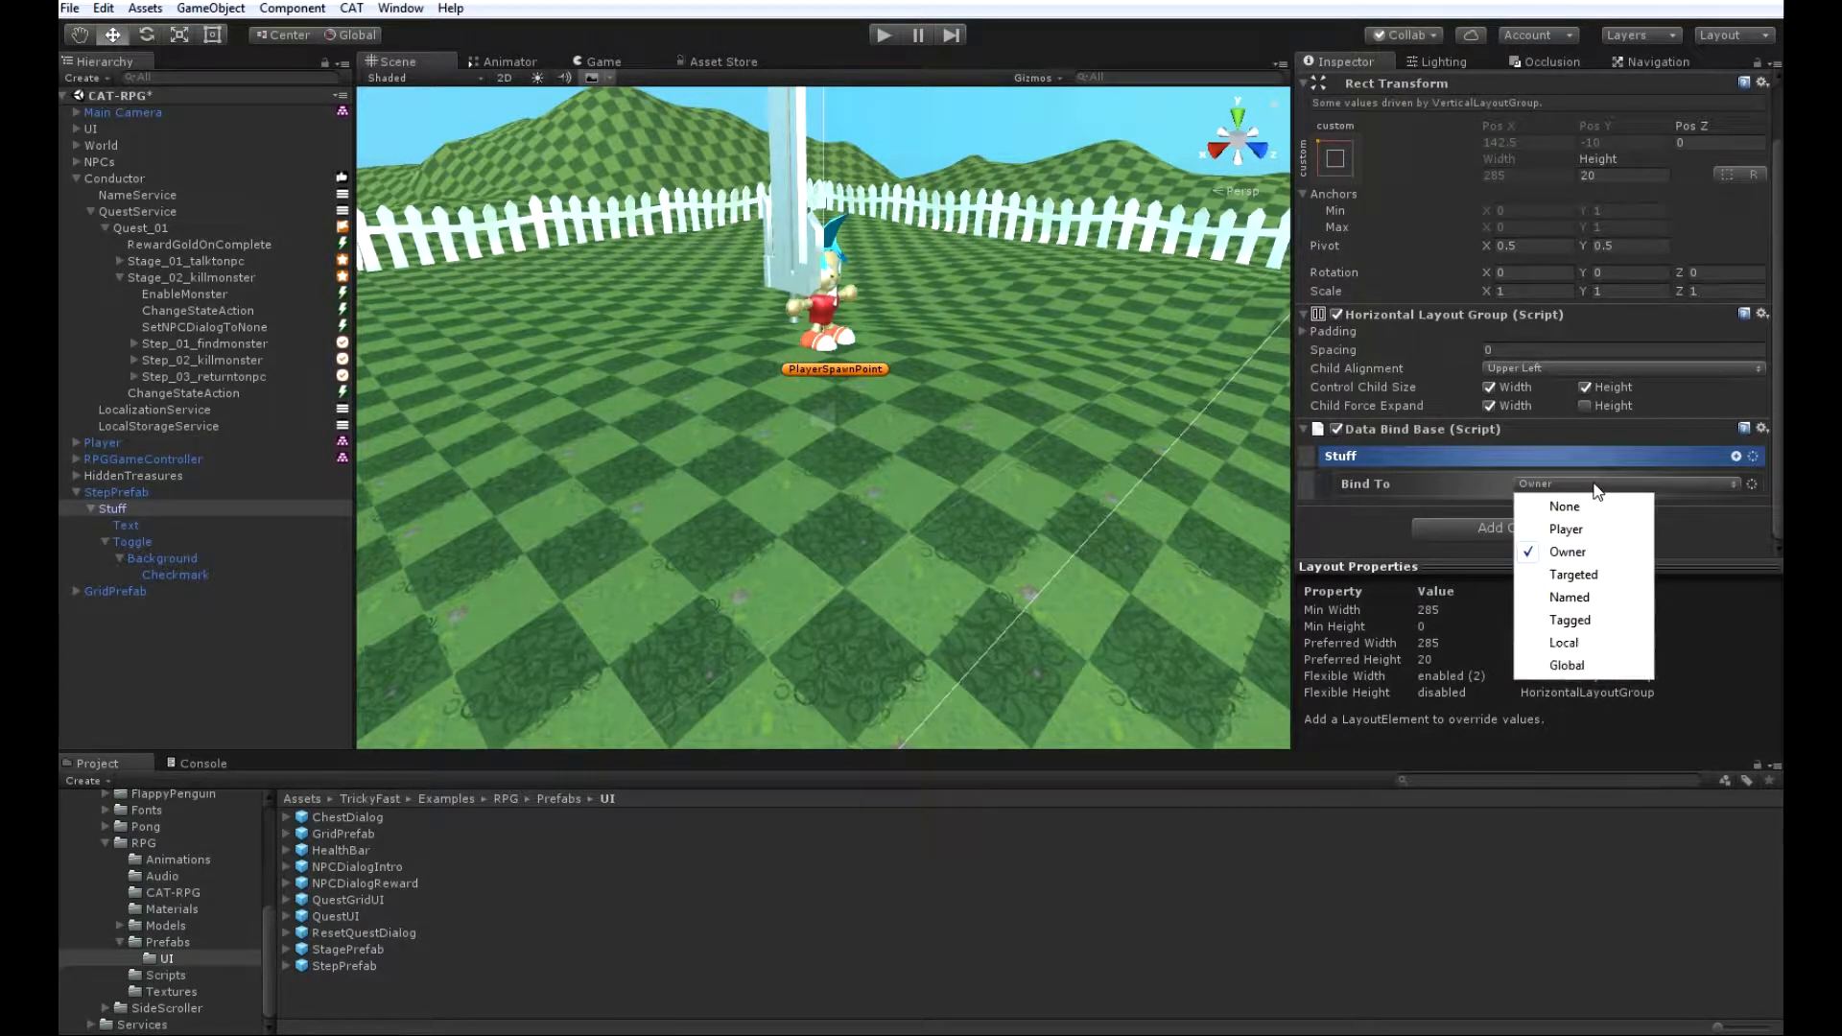
left_click(1455, 486)
Add a UI Text Data Bind component to the Text object under Stuff in StepPrefab.
left_click(126, 525)
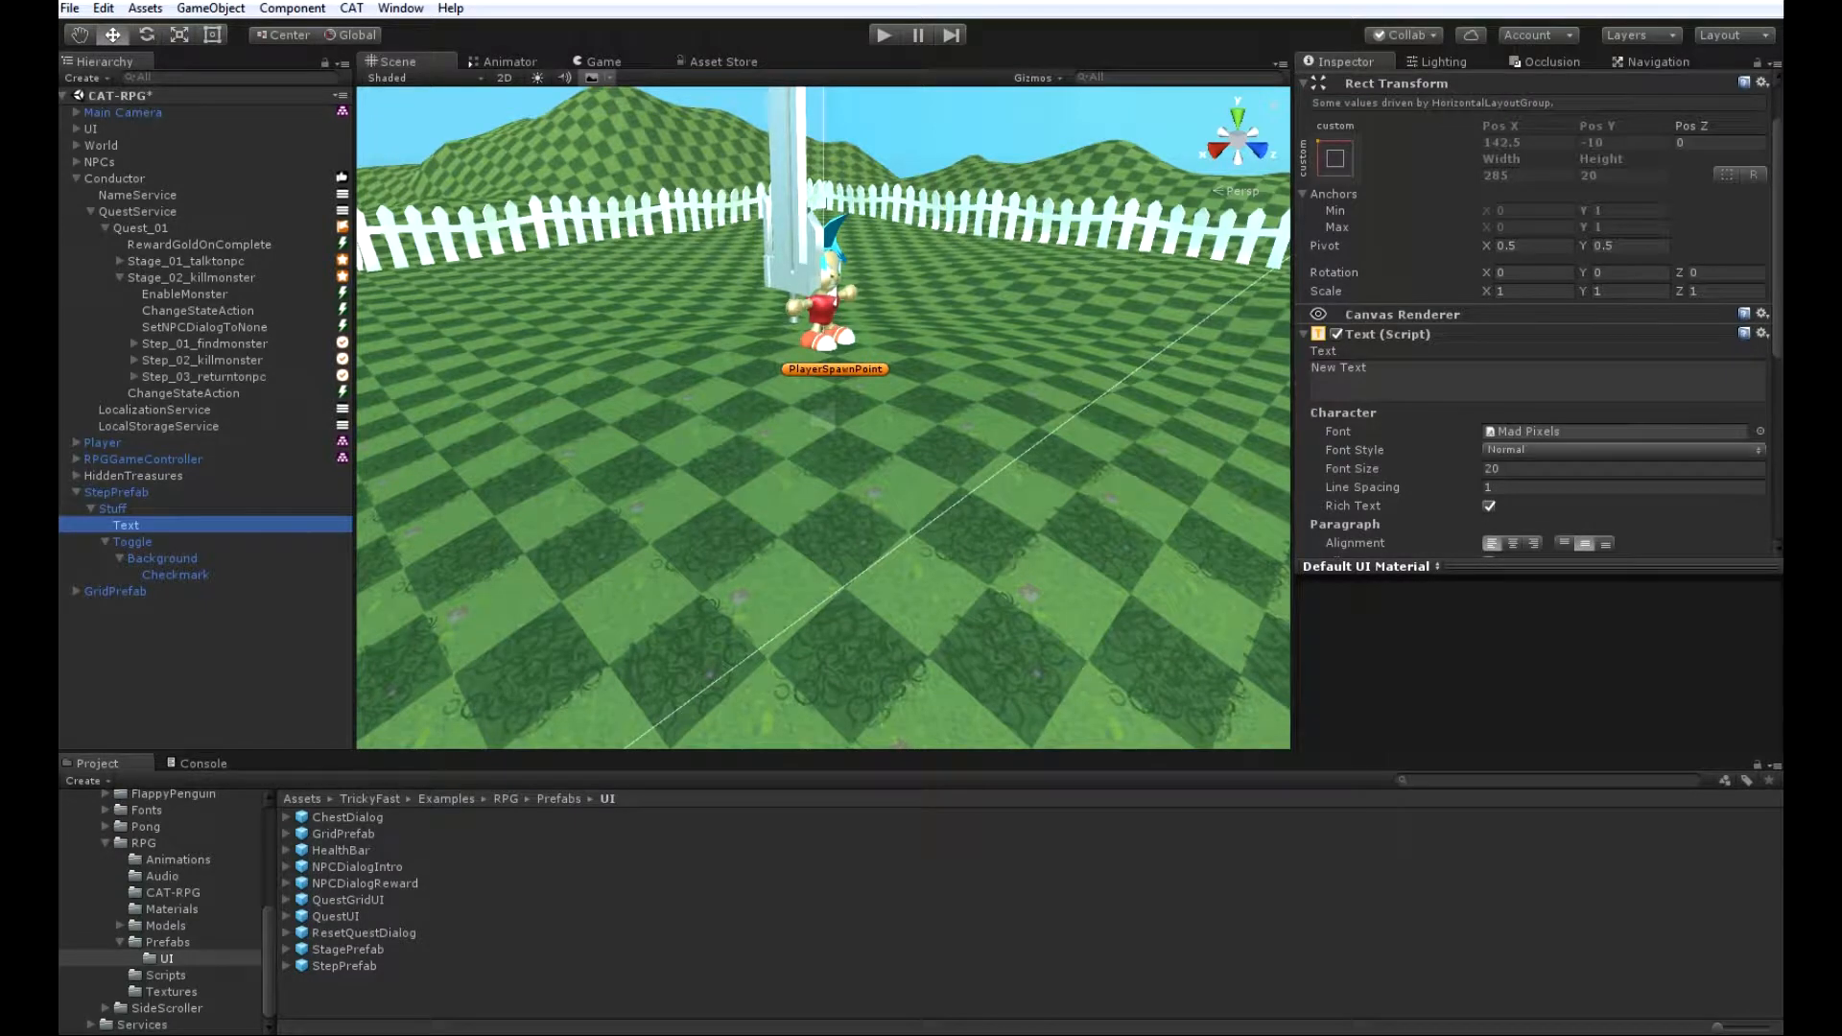
scroll(1399, 463, "down", 5)
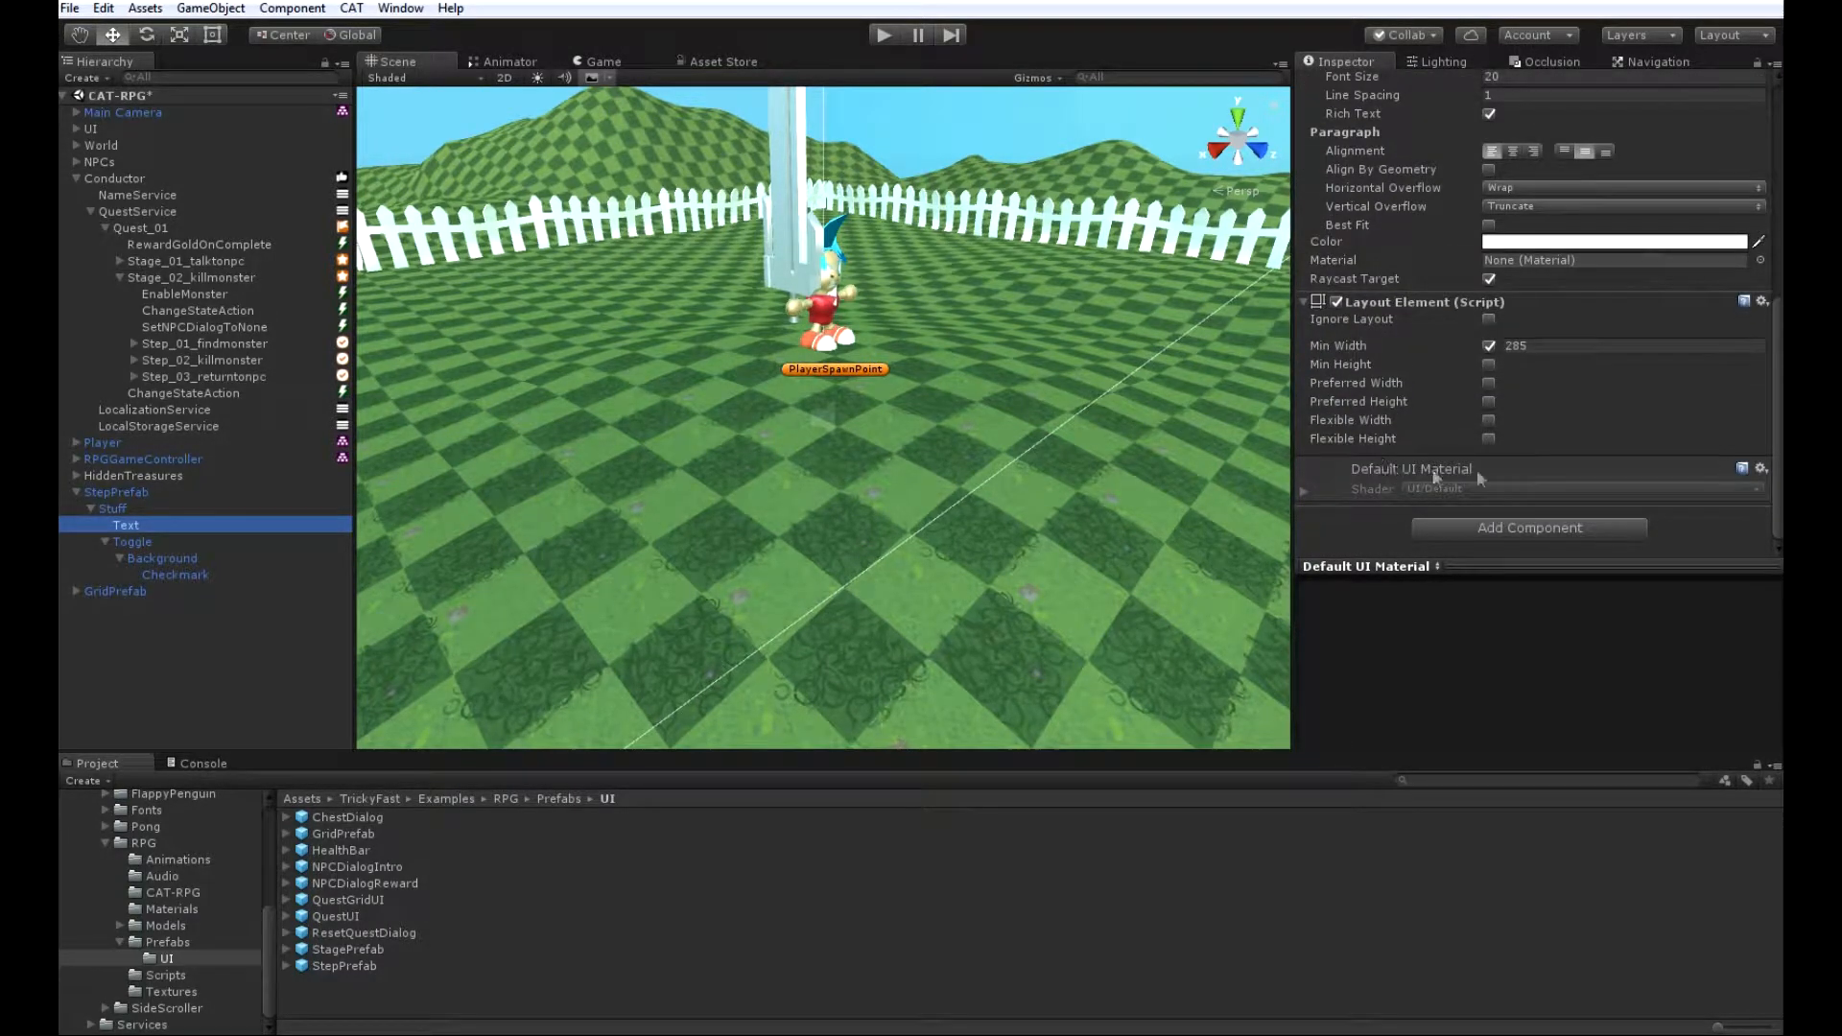
left_click(1535, 526)
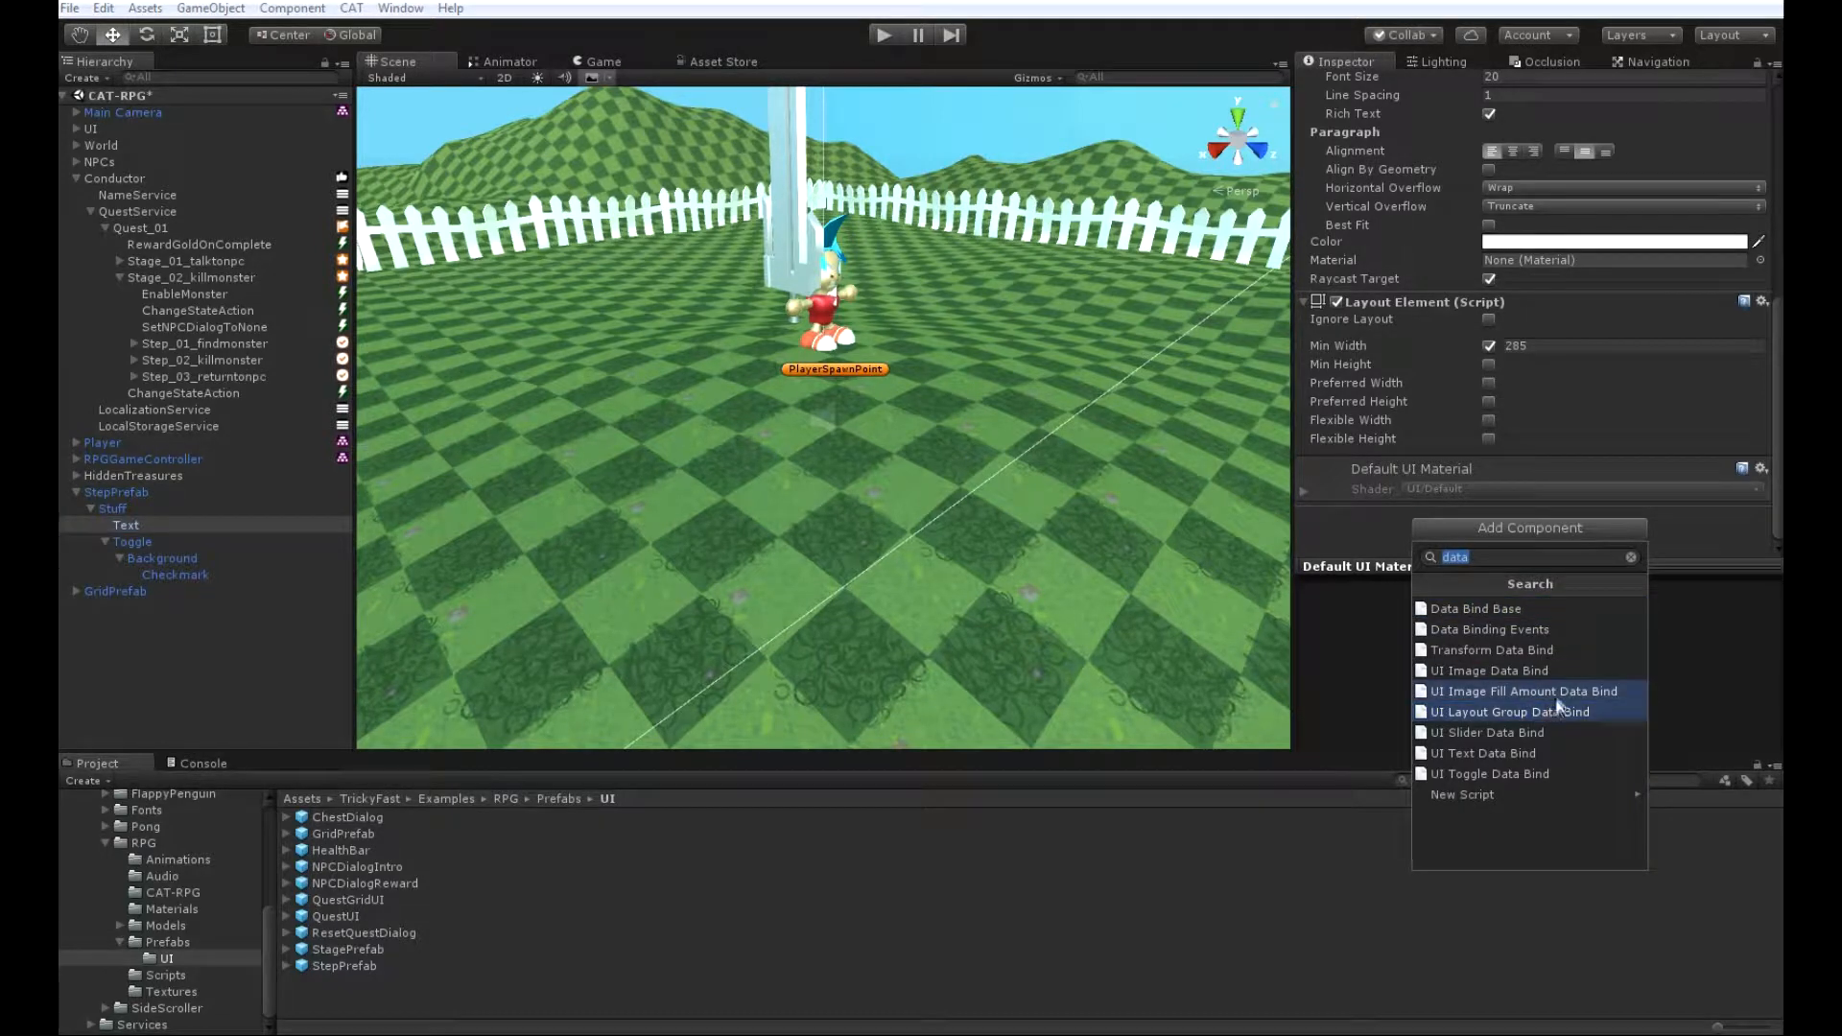
left_click(1580, 752)
Set the text data bind's Text Value source to Owner with the reference name "Name".
scroll(1752, 347, "down", 3)
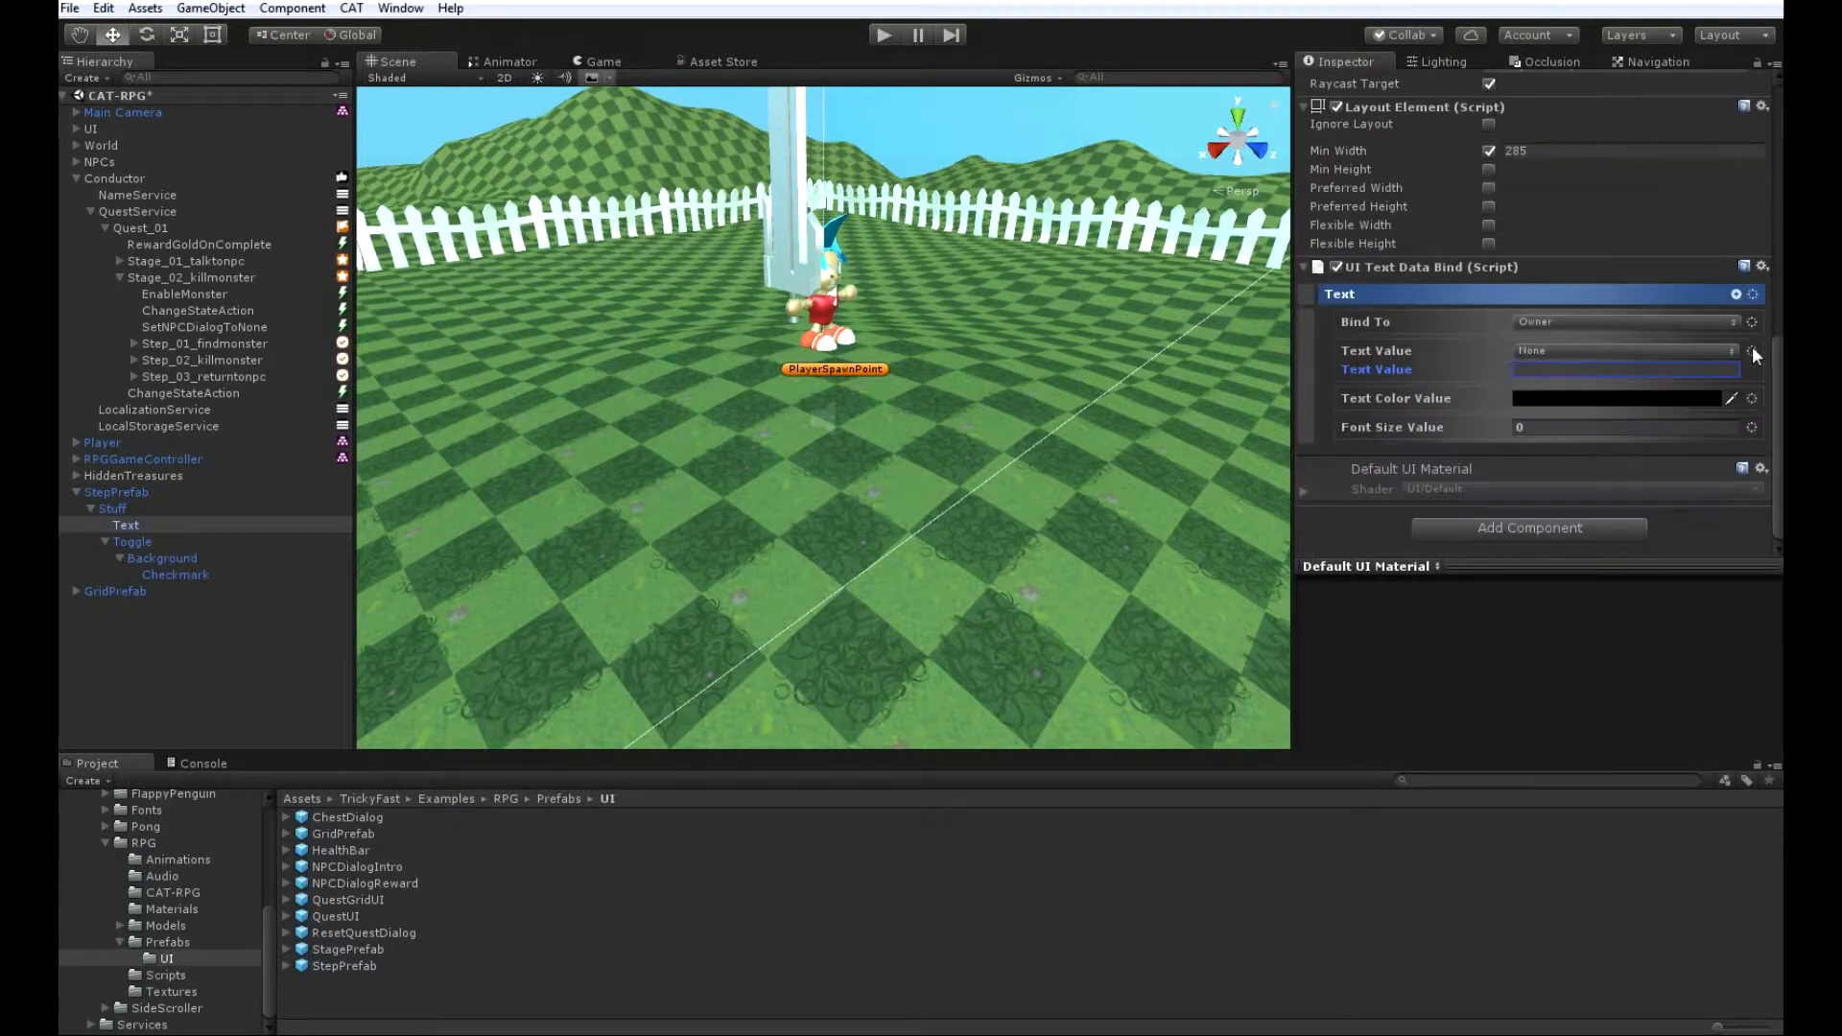
left_click(1752, 349)
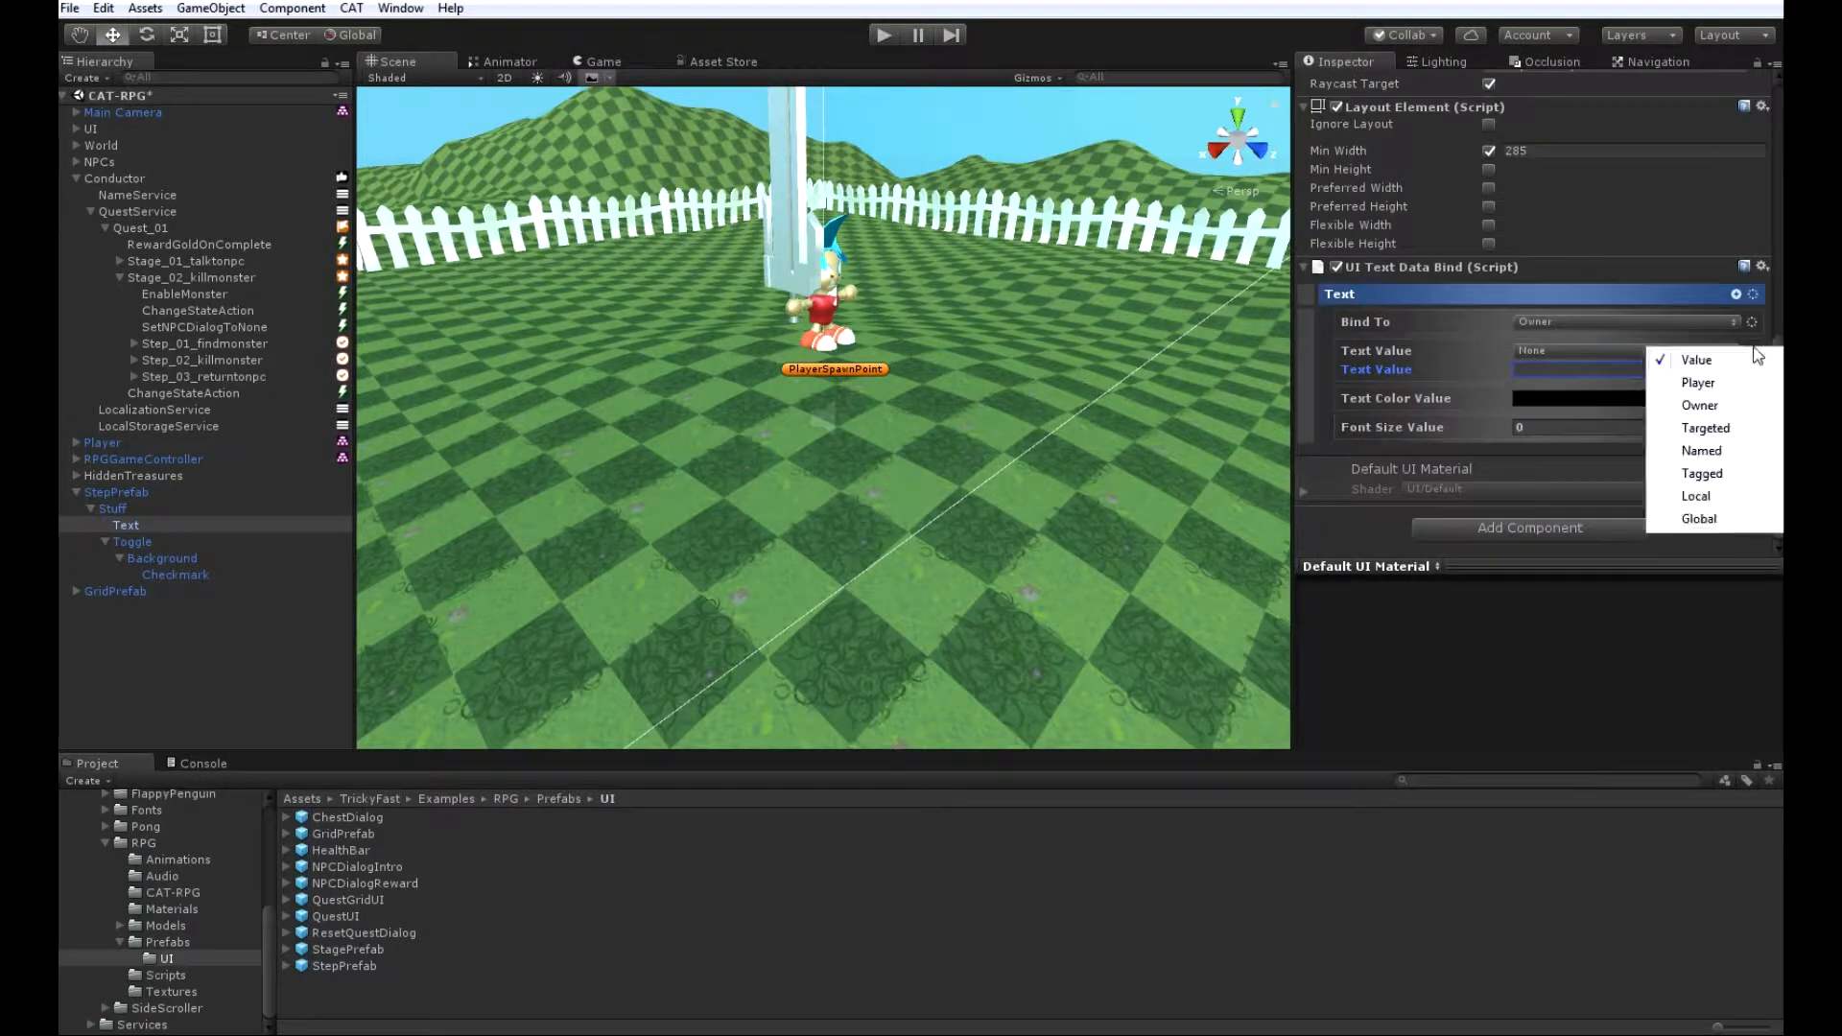
left_click(1733, 407)
left_click(1578, 369)
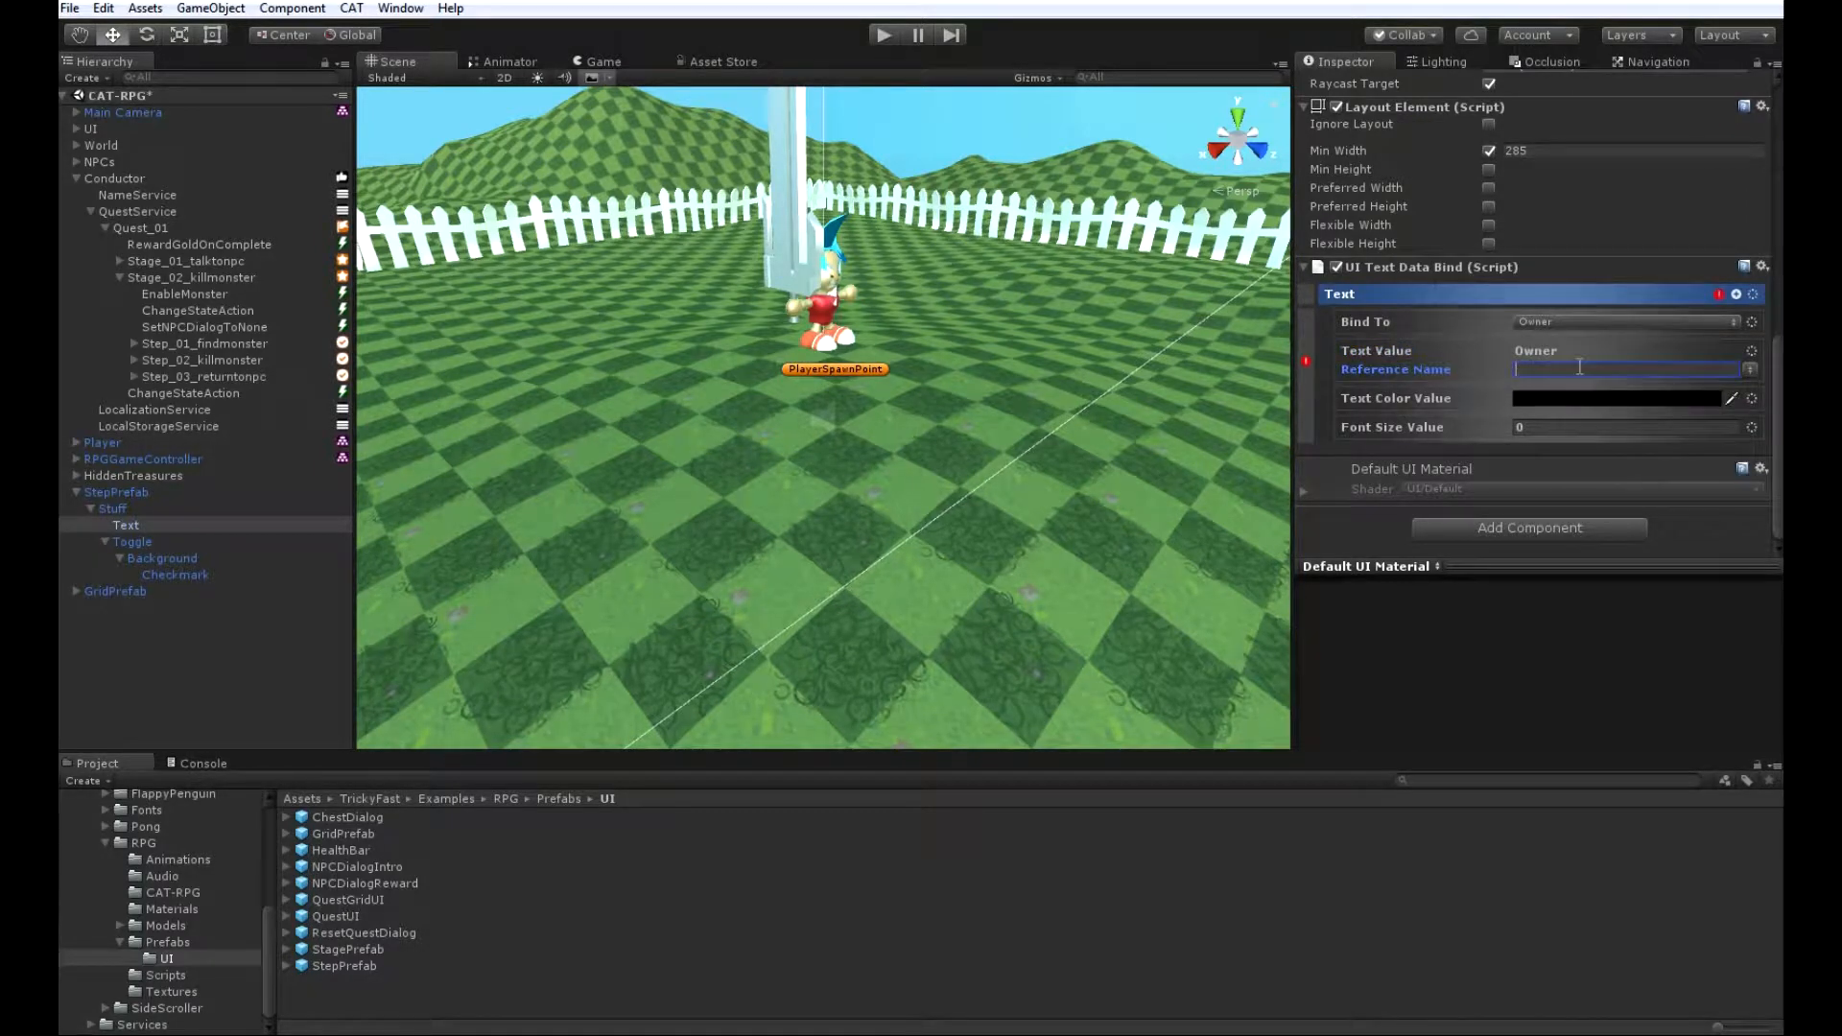
type("Name")
Review the data bind on Stuff and the settings of Step_01_findmonster under Stage_02_killmonster.
left_click(112, 509)
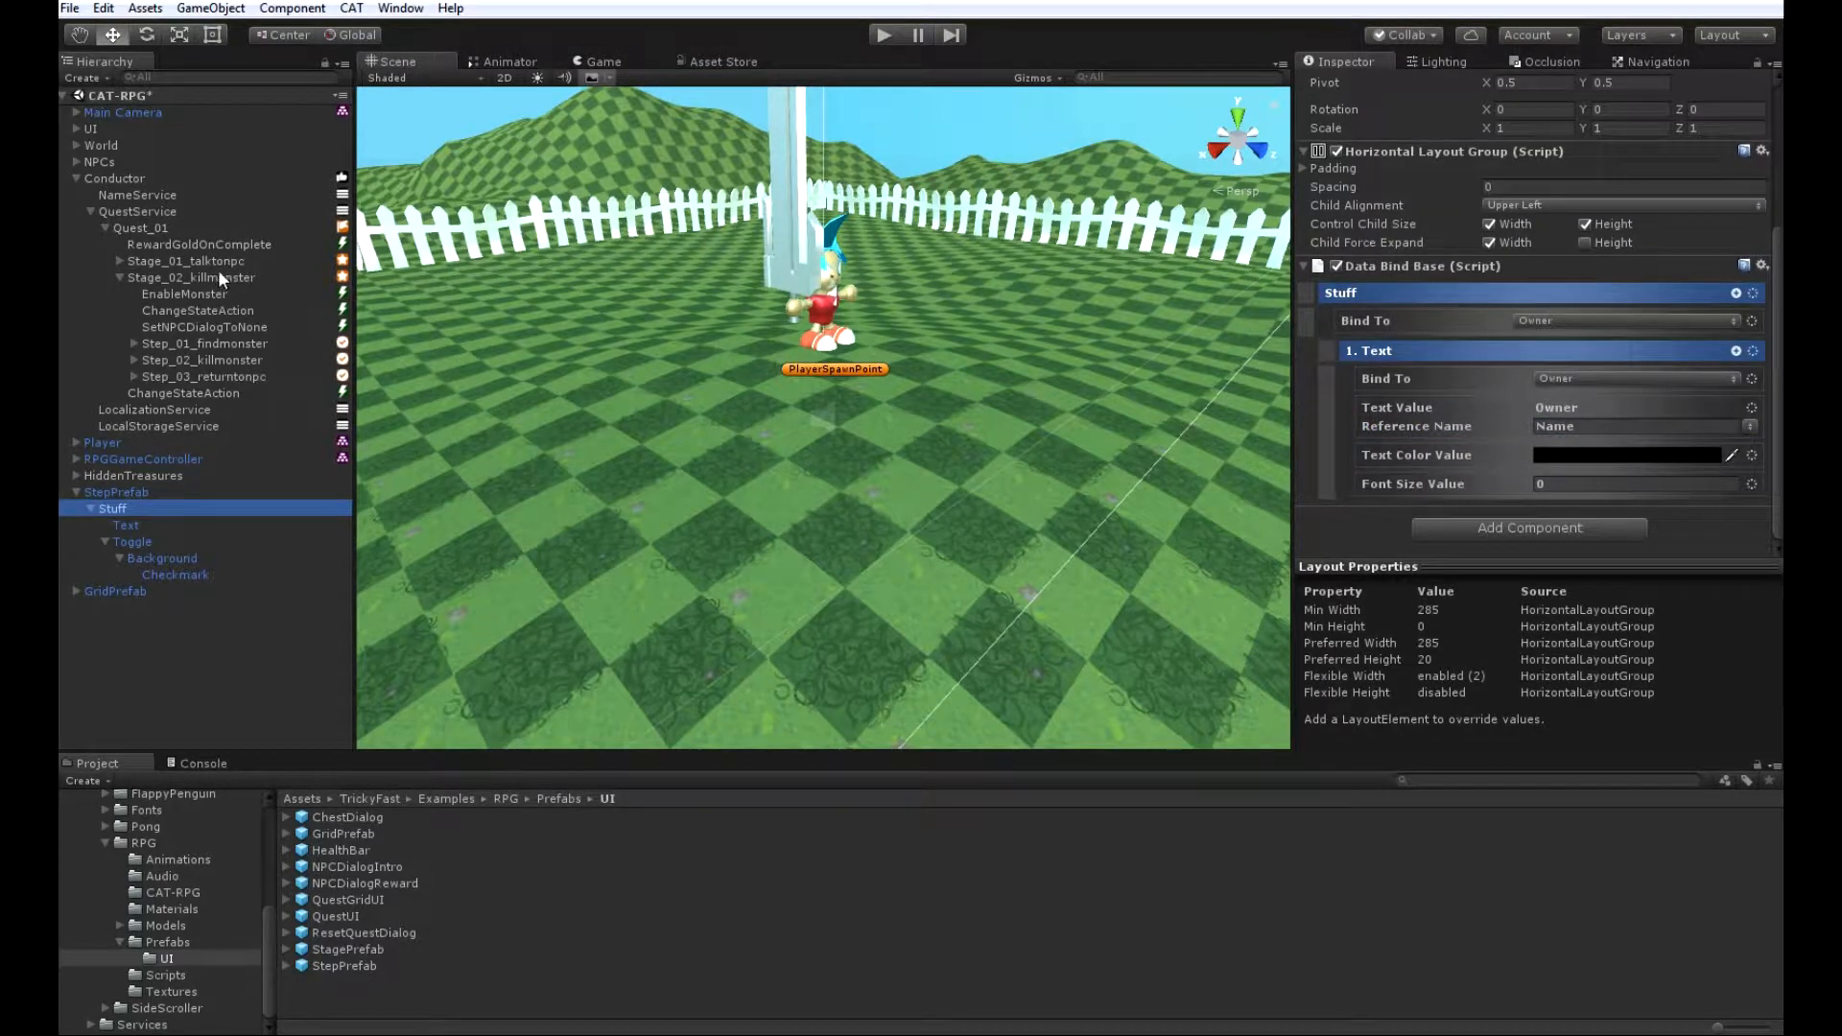
left_click(132, 342)
left_click(217, 344)
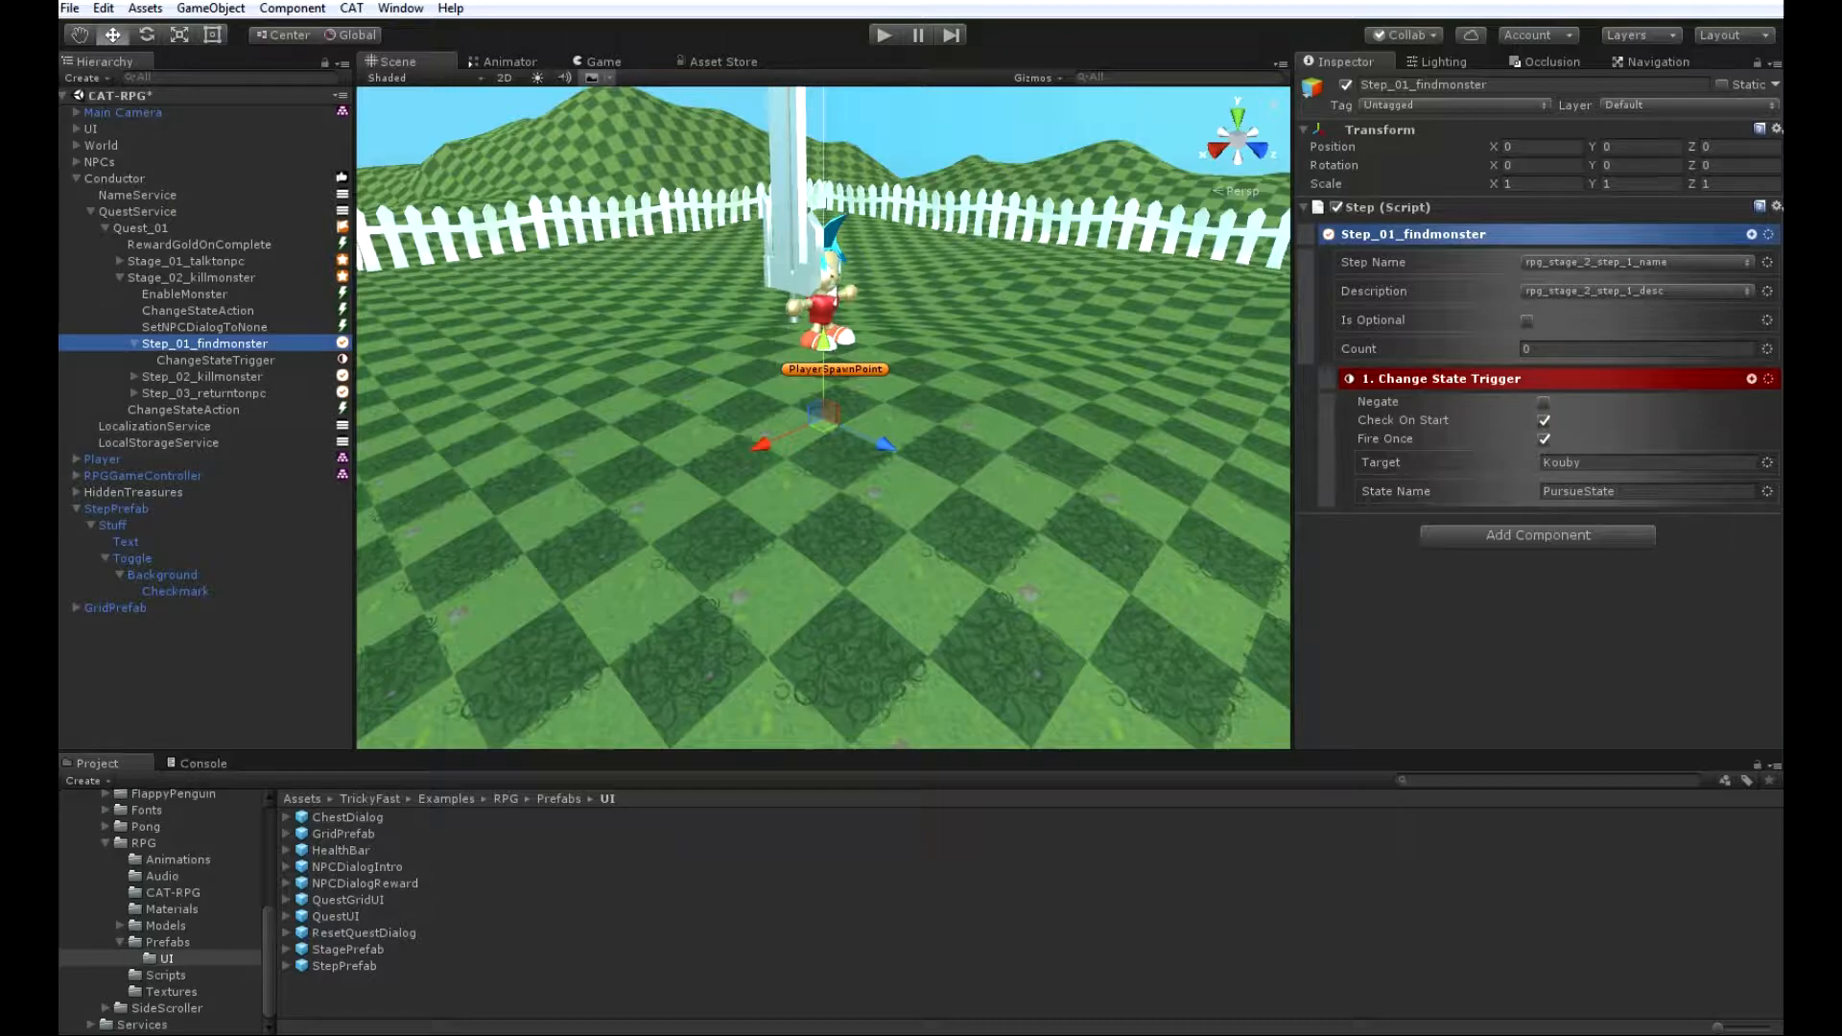
Switch to MonoDevelop and examine the Name property and its localized return value in Step.cs.
key("alt+Tab")
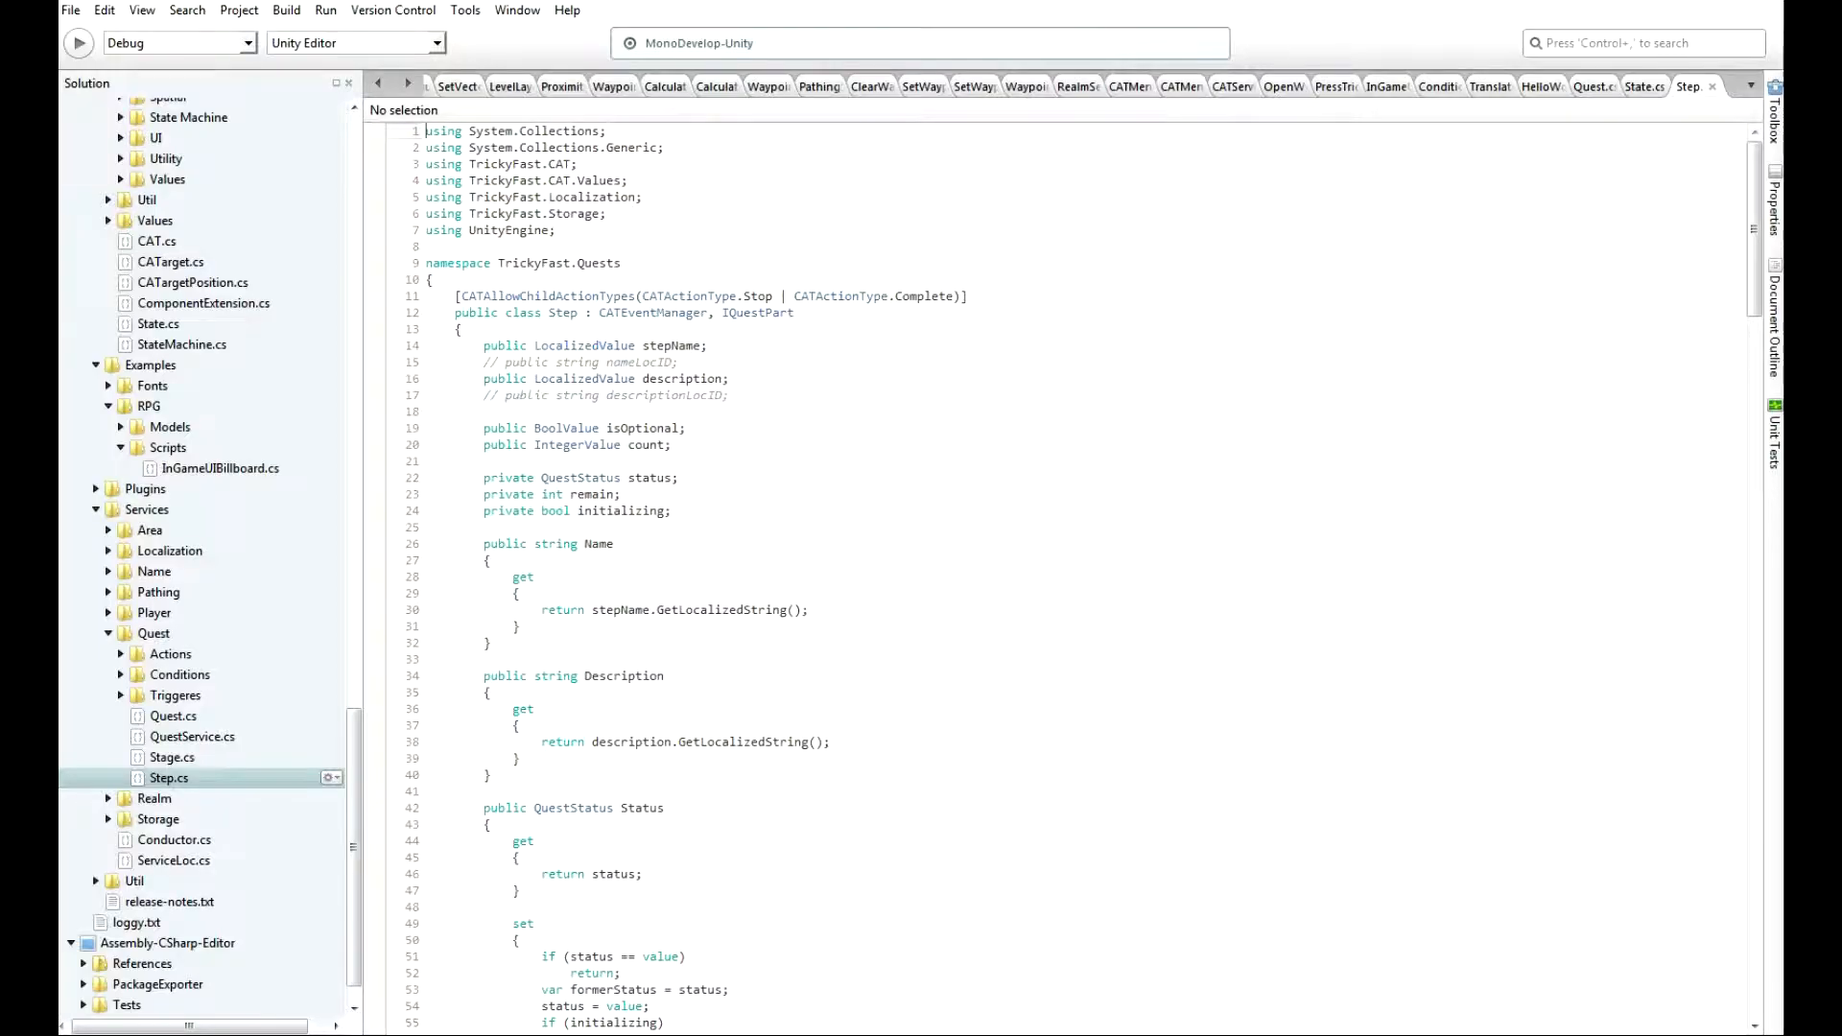
left_click(599, 544)
left_click(611, 611)
left_click(720, 609)
triple_click(721, 610)
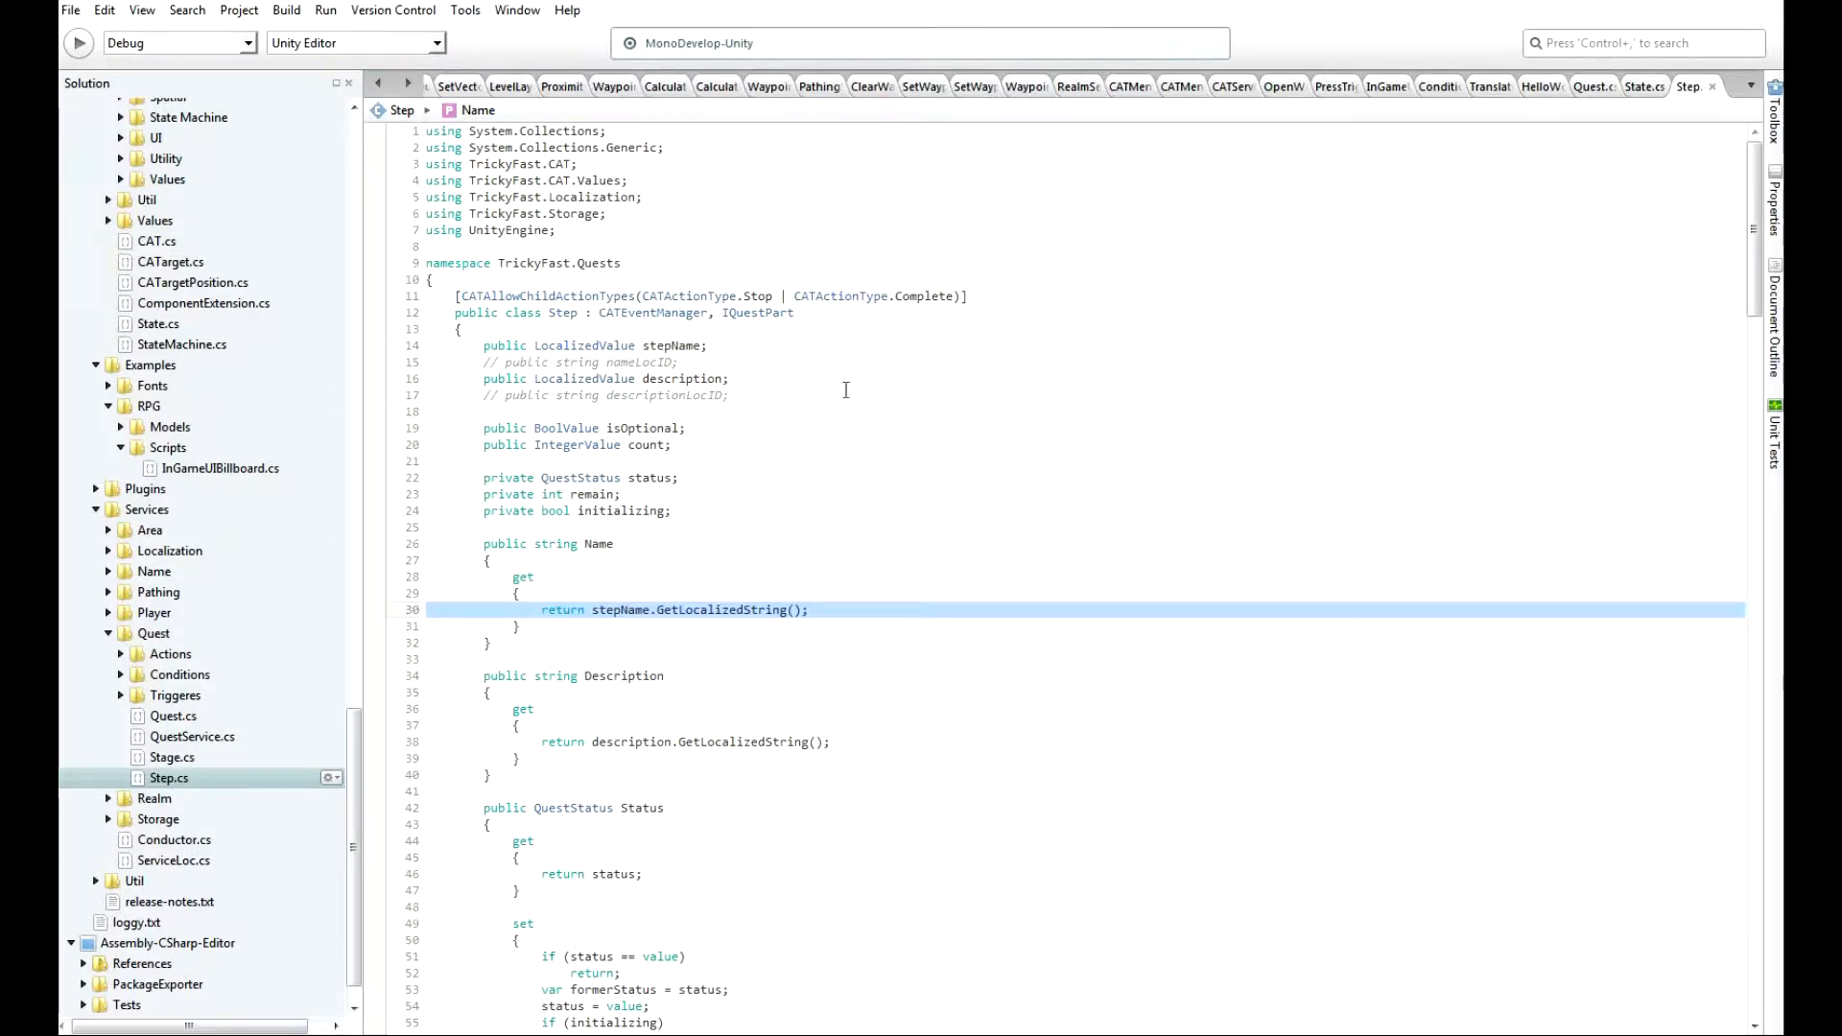
left_click_drag(487, 554, 846, 645)
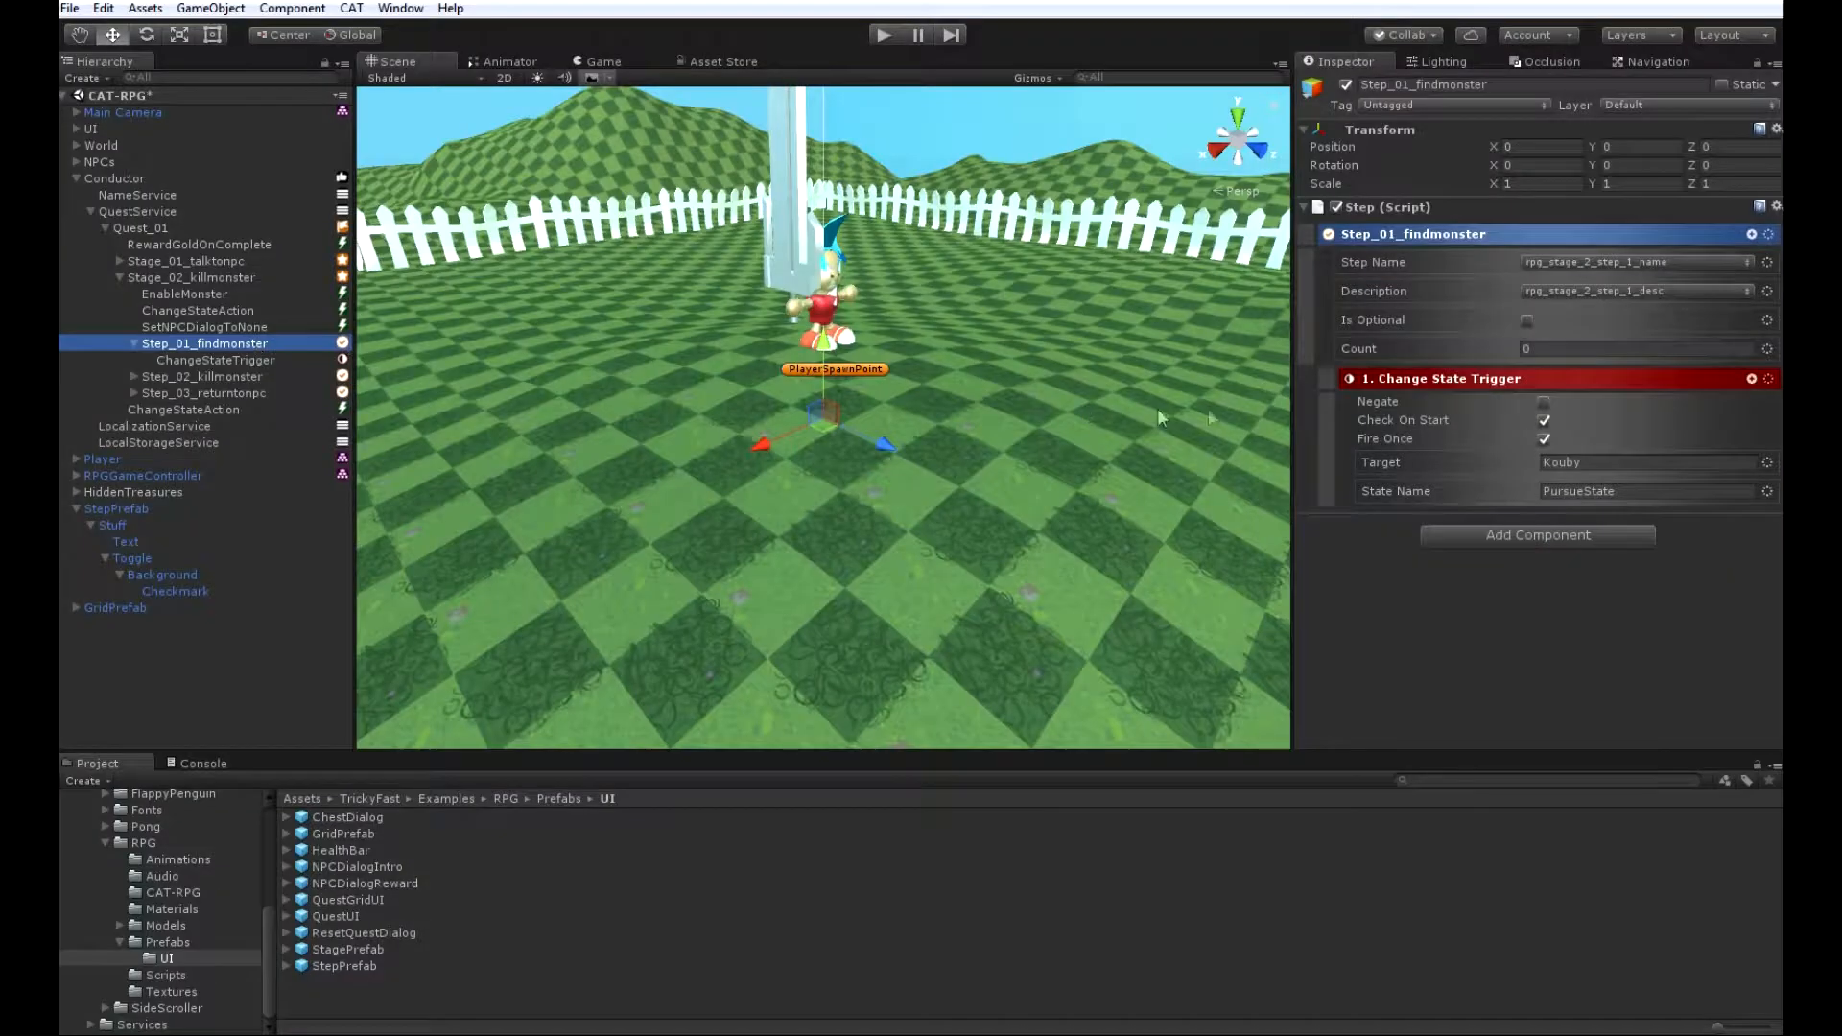
Add a UI Toggle Data Bind component to the Toggle object under Stuff in StepPrefab.
left_click(132, 559)
scroll(1403, 491, "down", 8)
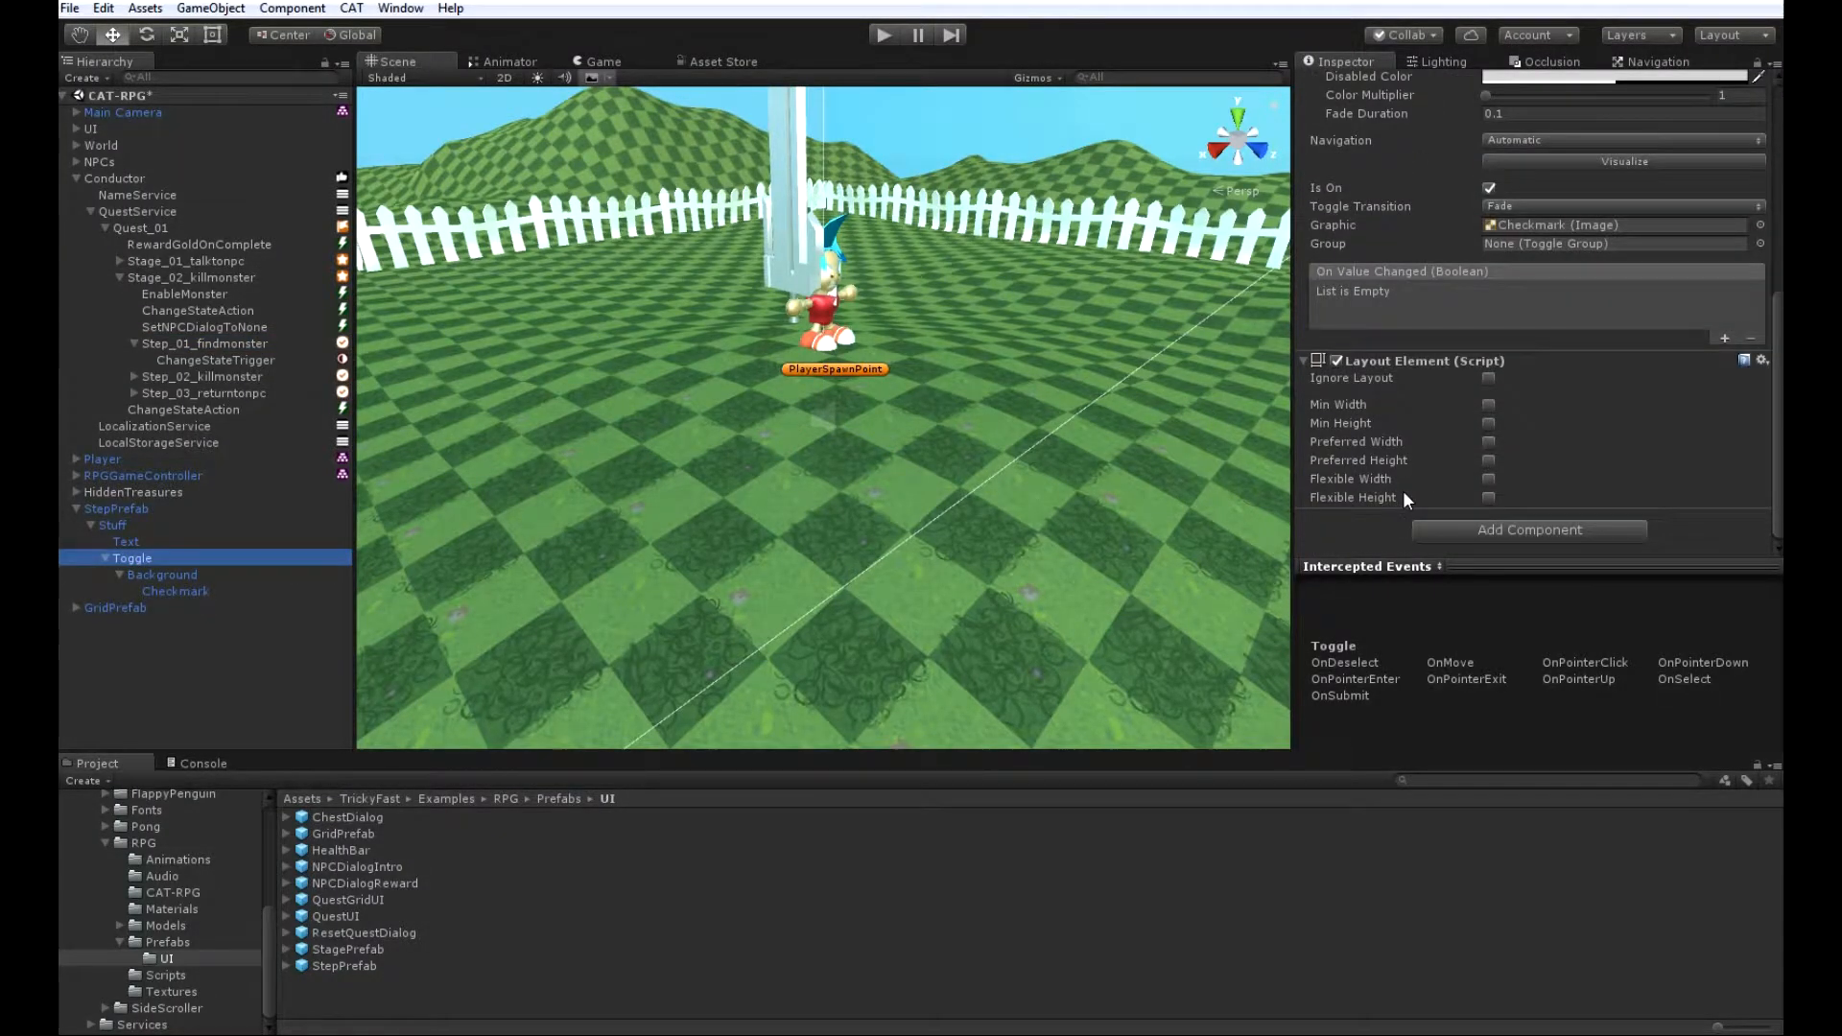
scroll(1405, 494, "up", 2)
scroll(1402, 486, "down", 2)
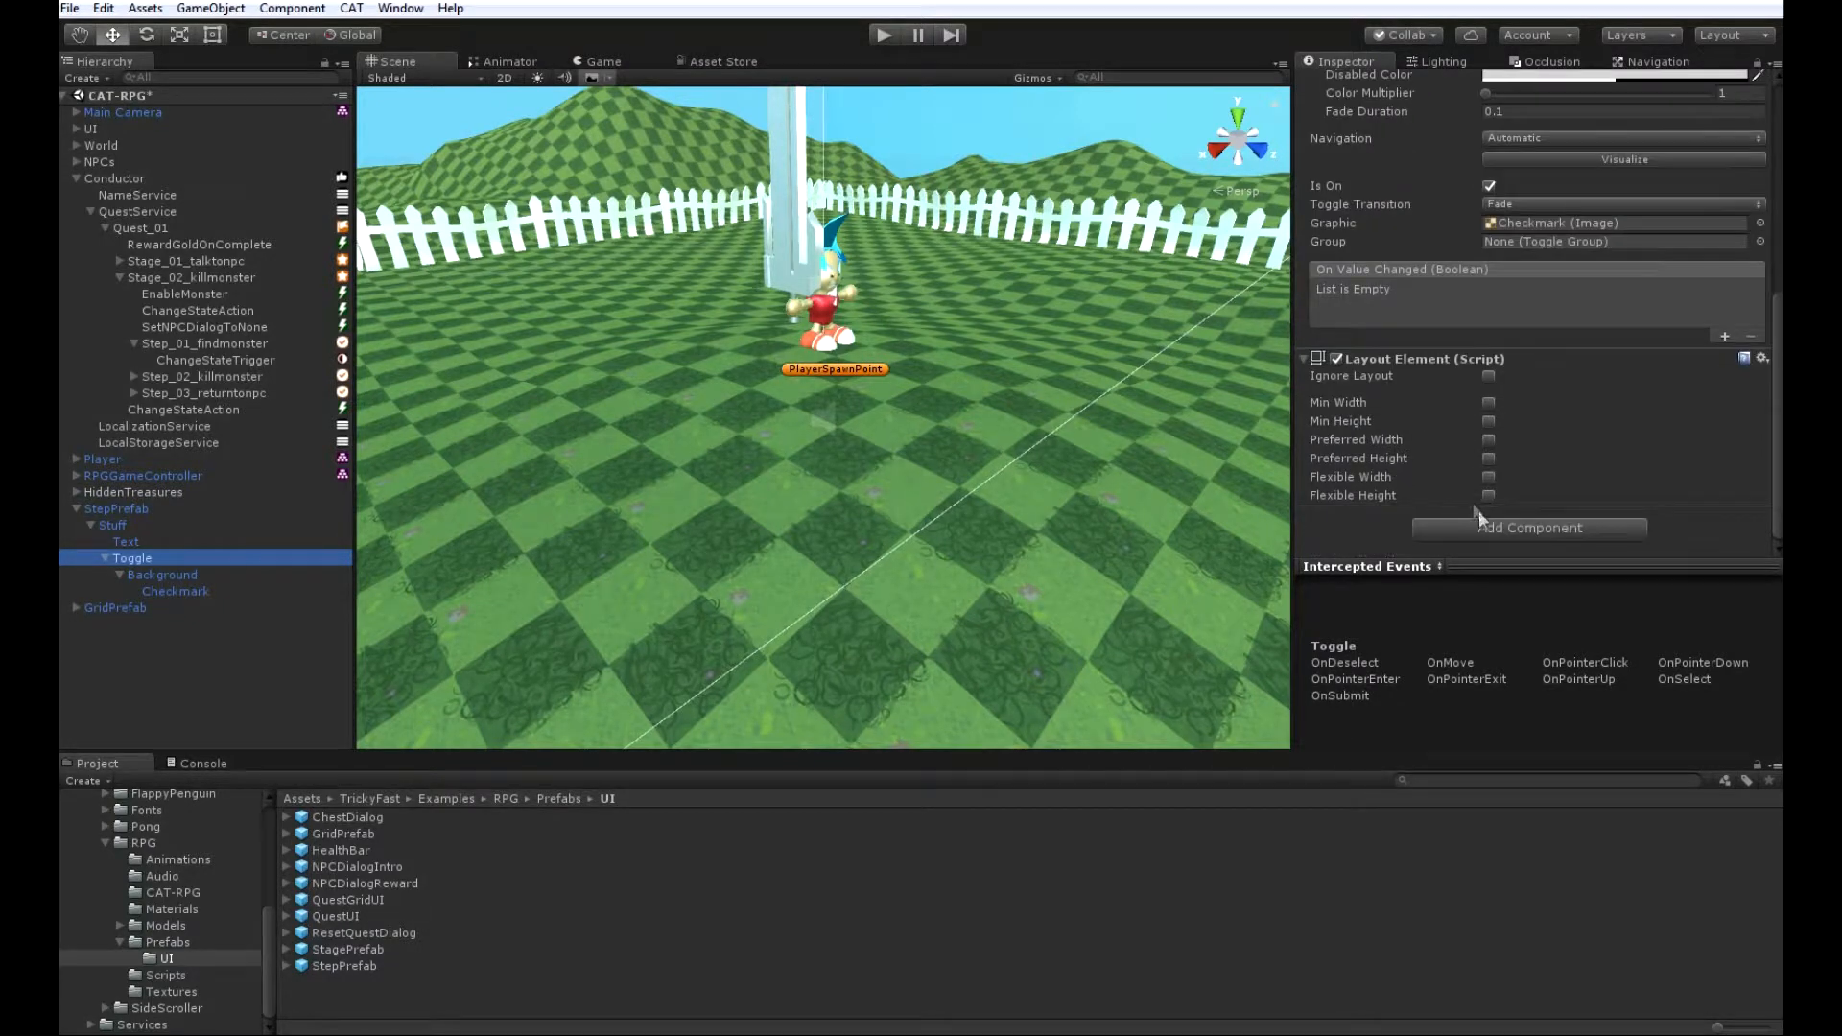
left_click(1507, 526)
left_click(1552, 772)
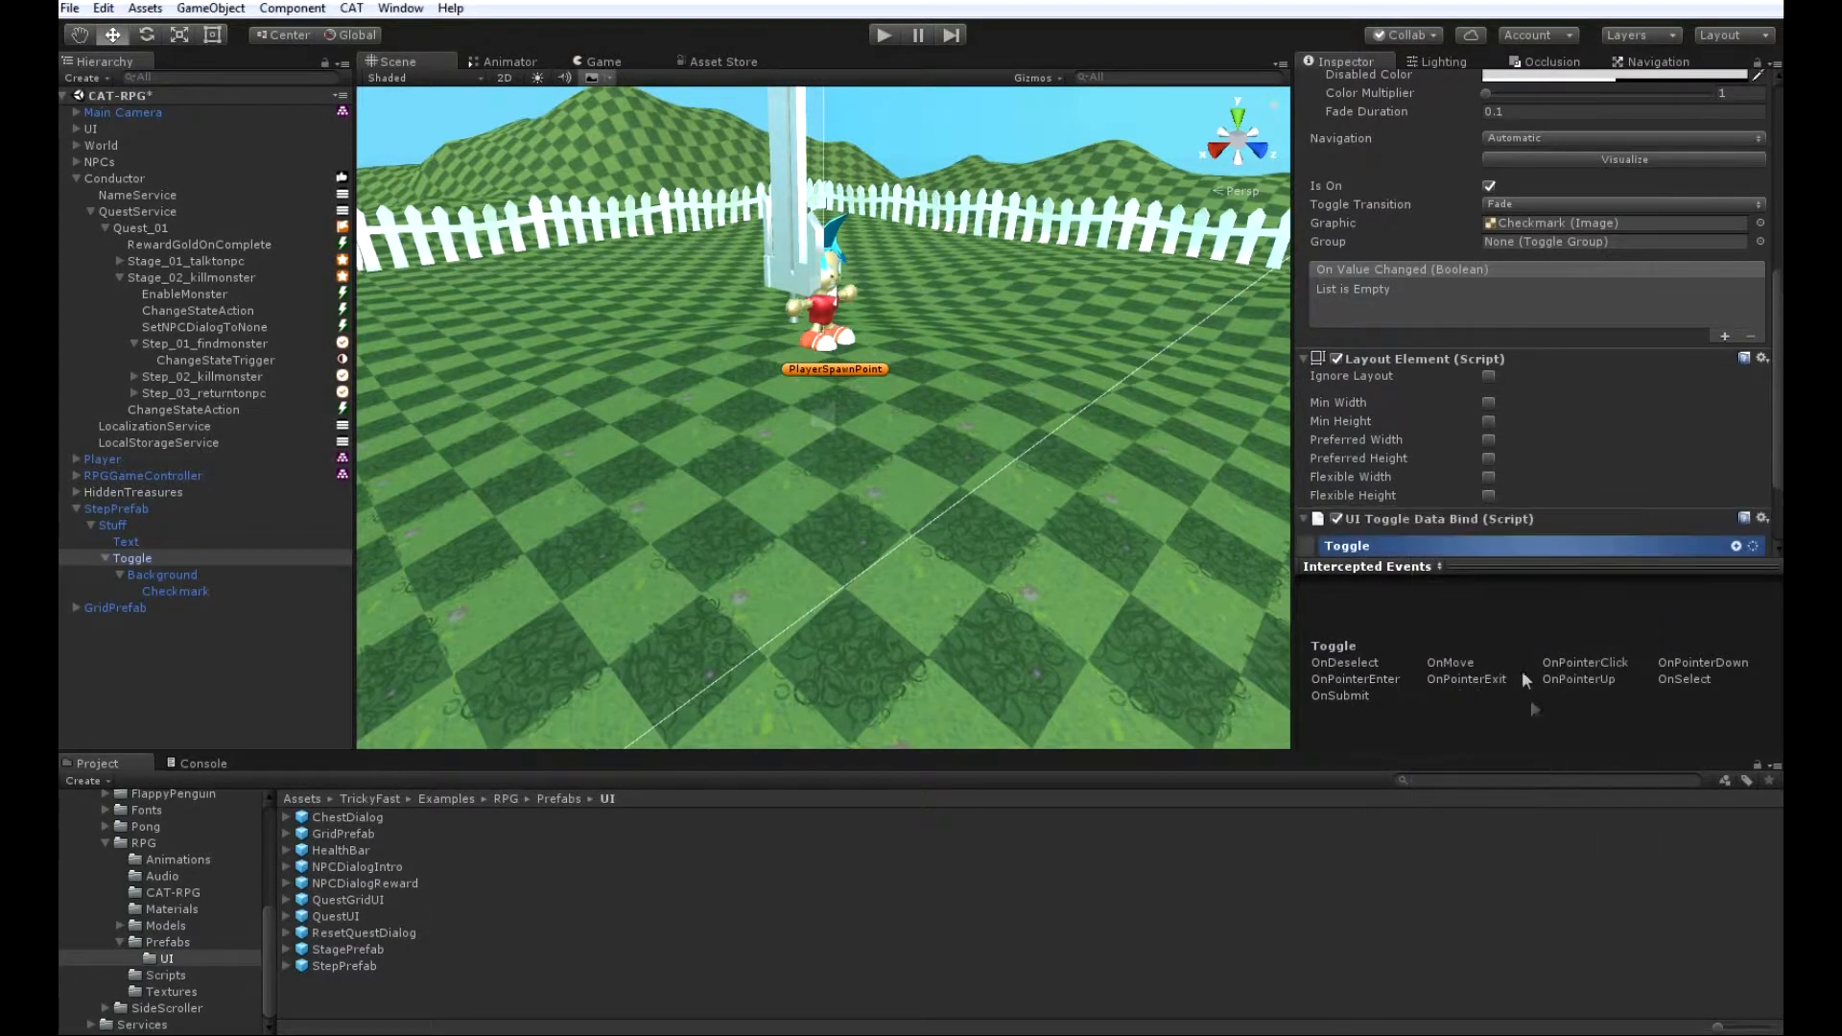
Set the toggle data bind's Toggle Value source to Owner with reference name IsCompleted, and check that property in Step.cs in MonoDevelop.
scroll(1457, 342, "down", 4)
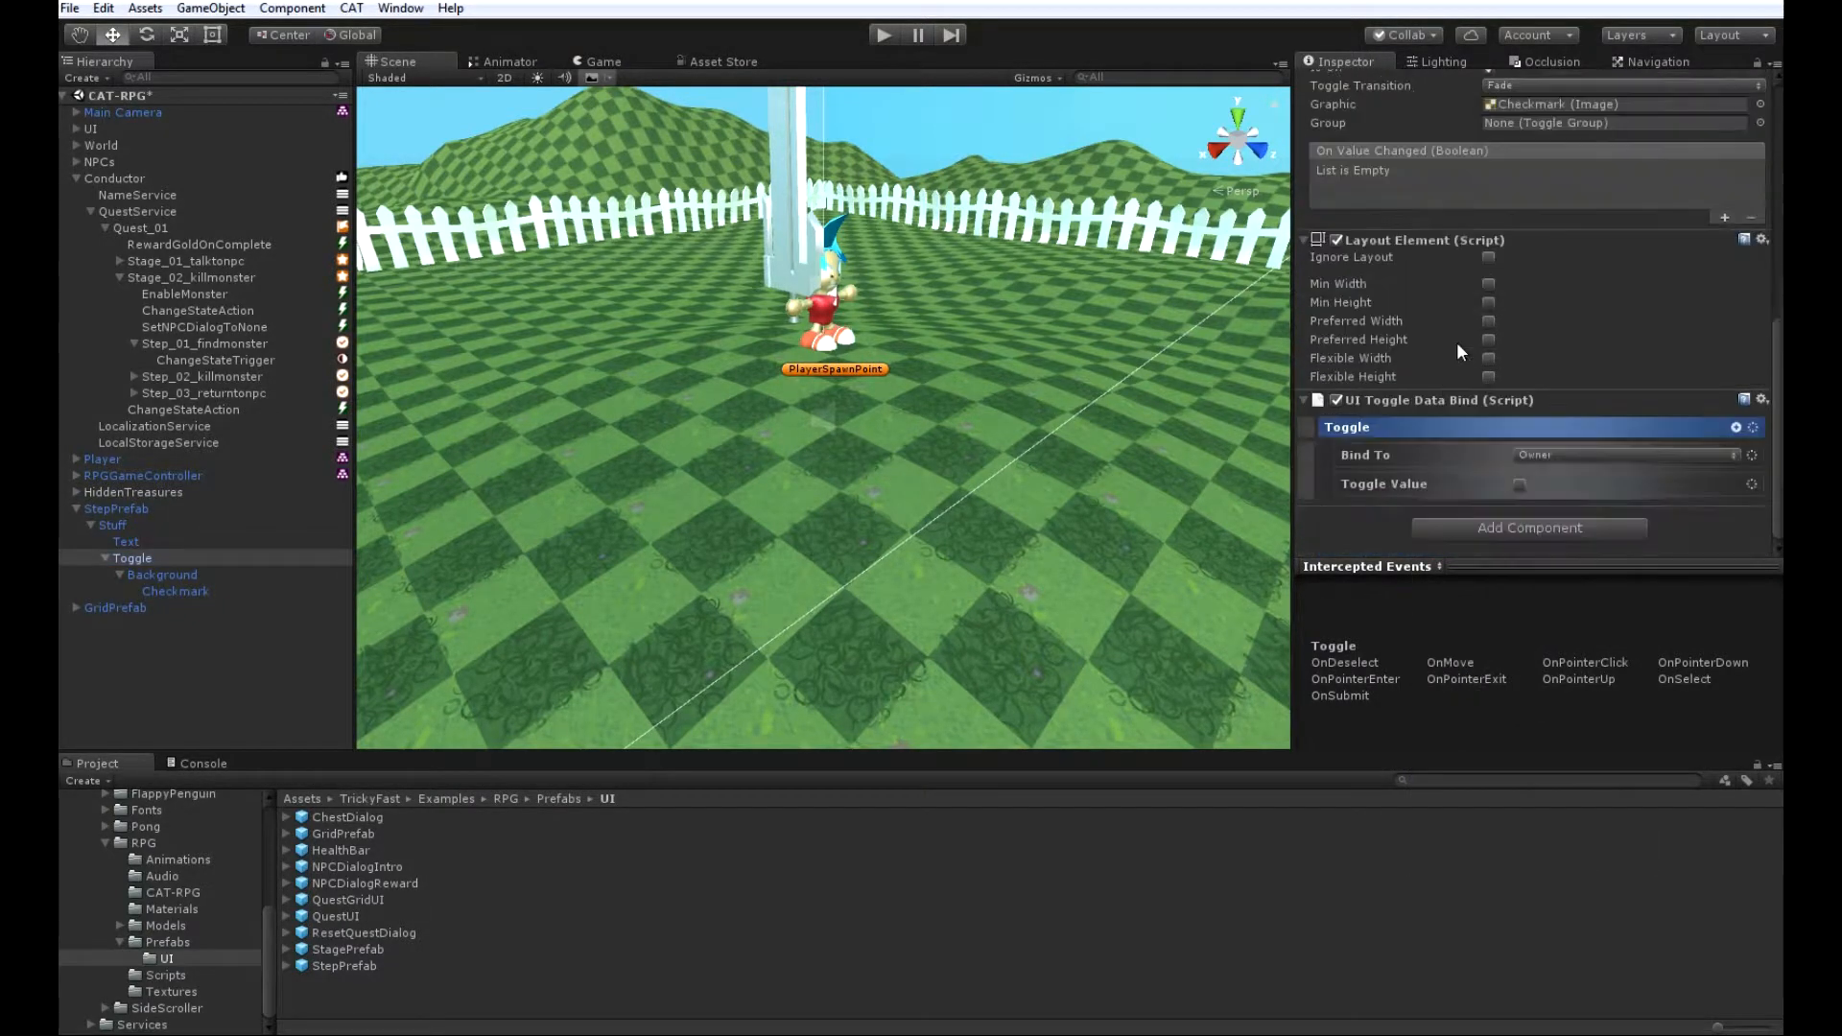
left_click(1753, 484)
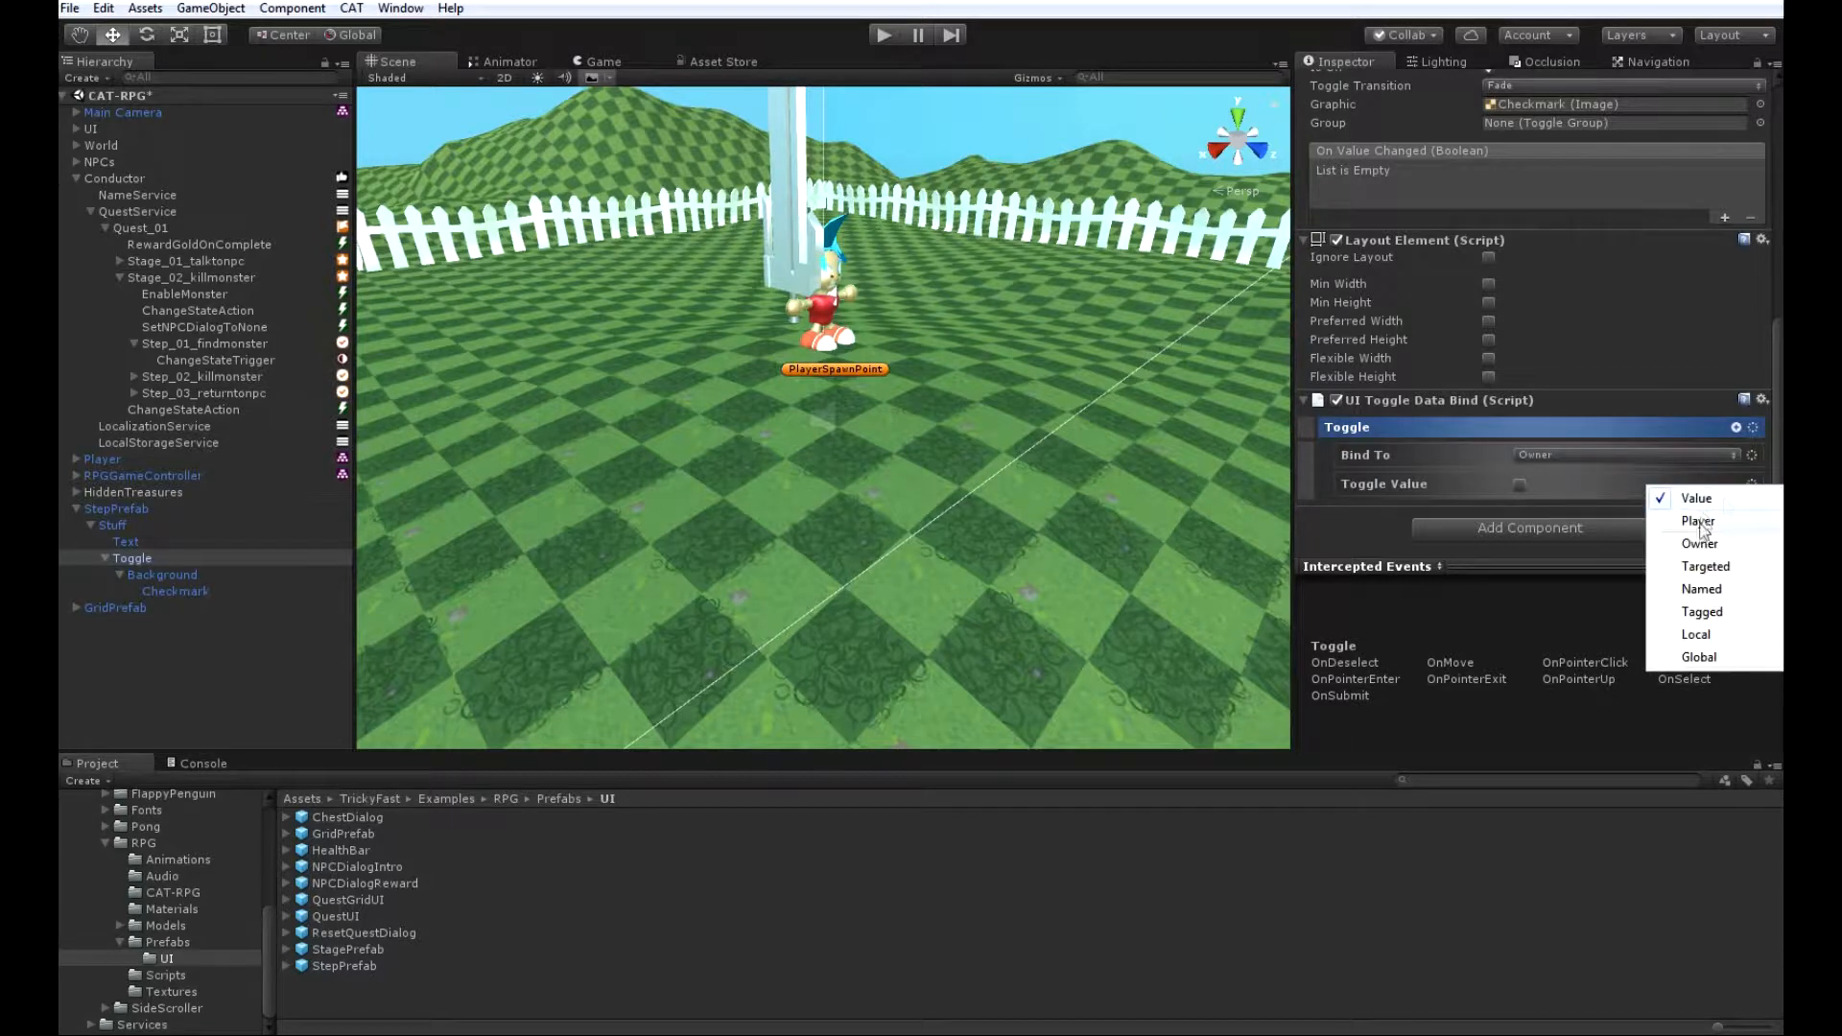
left_click(1700, 544)
left_click(1564, 497)
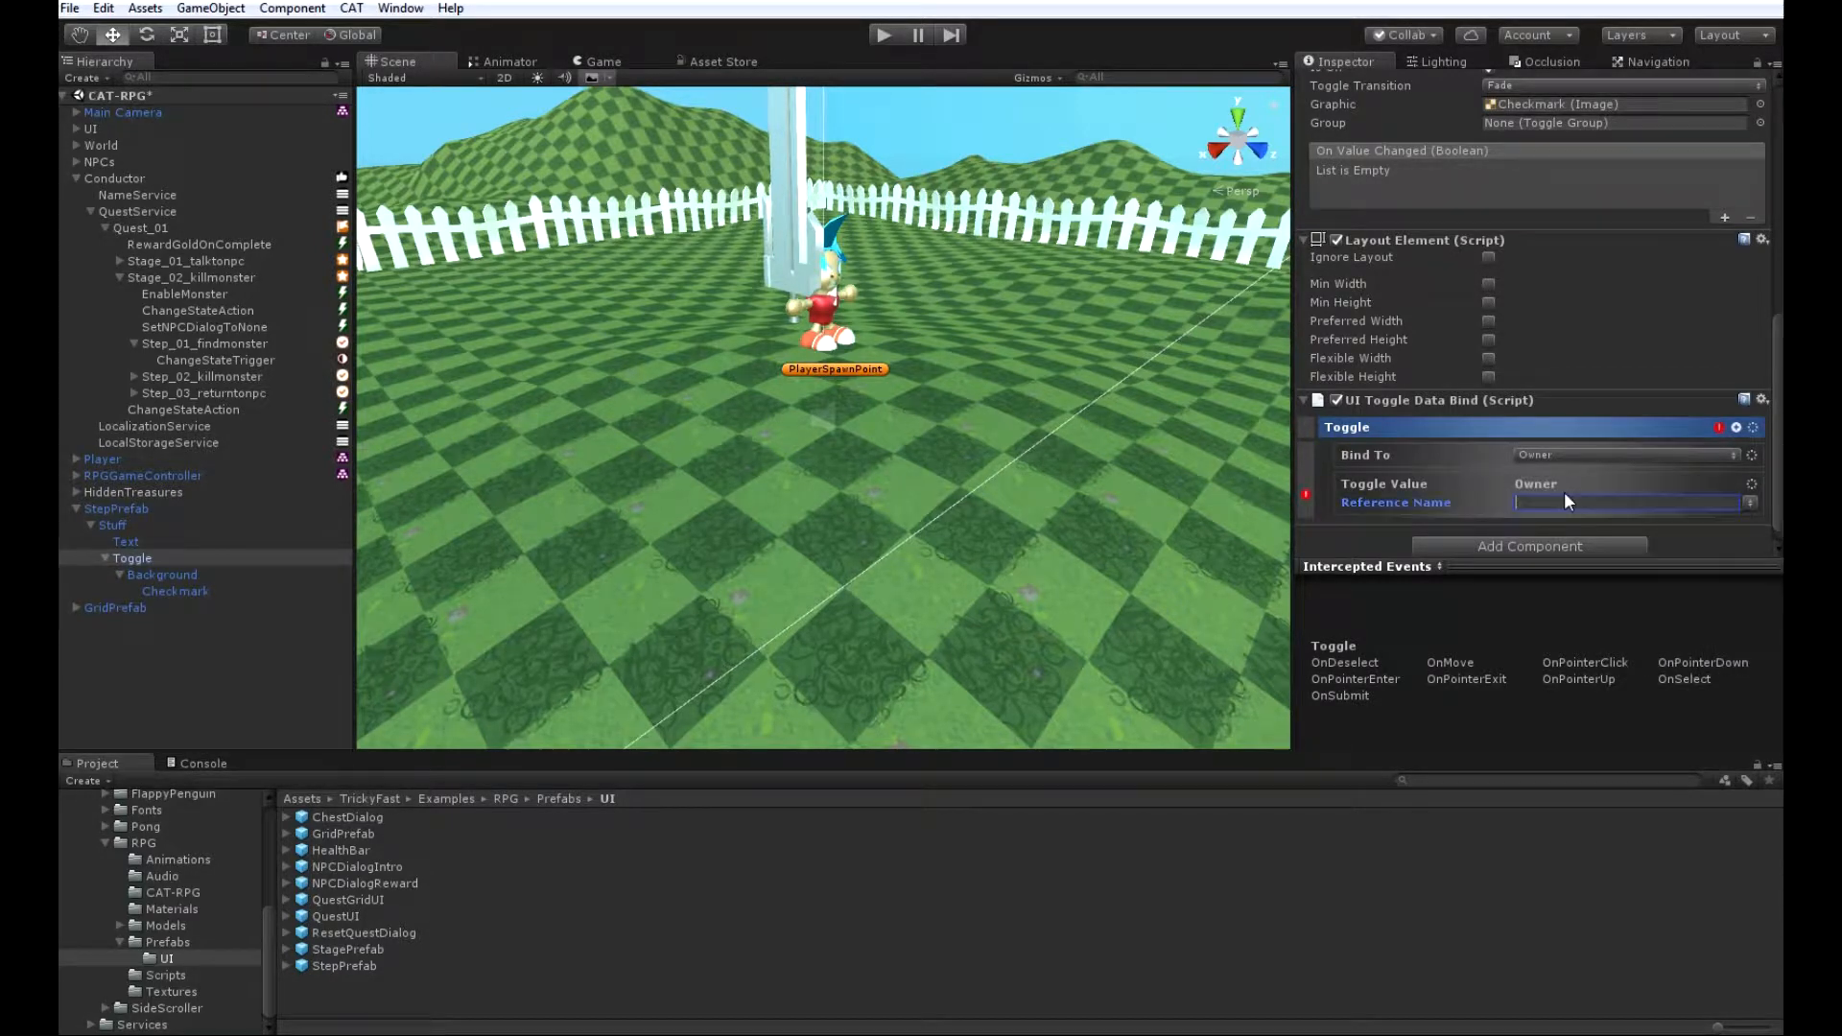
type("I")
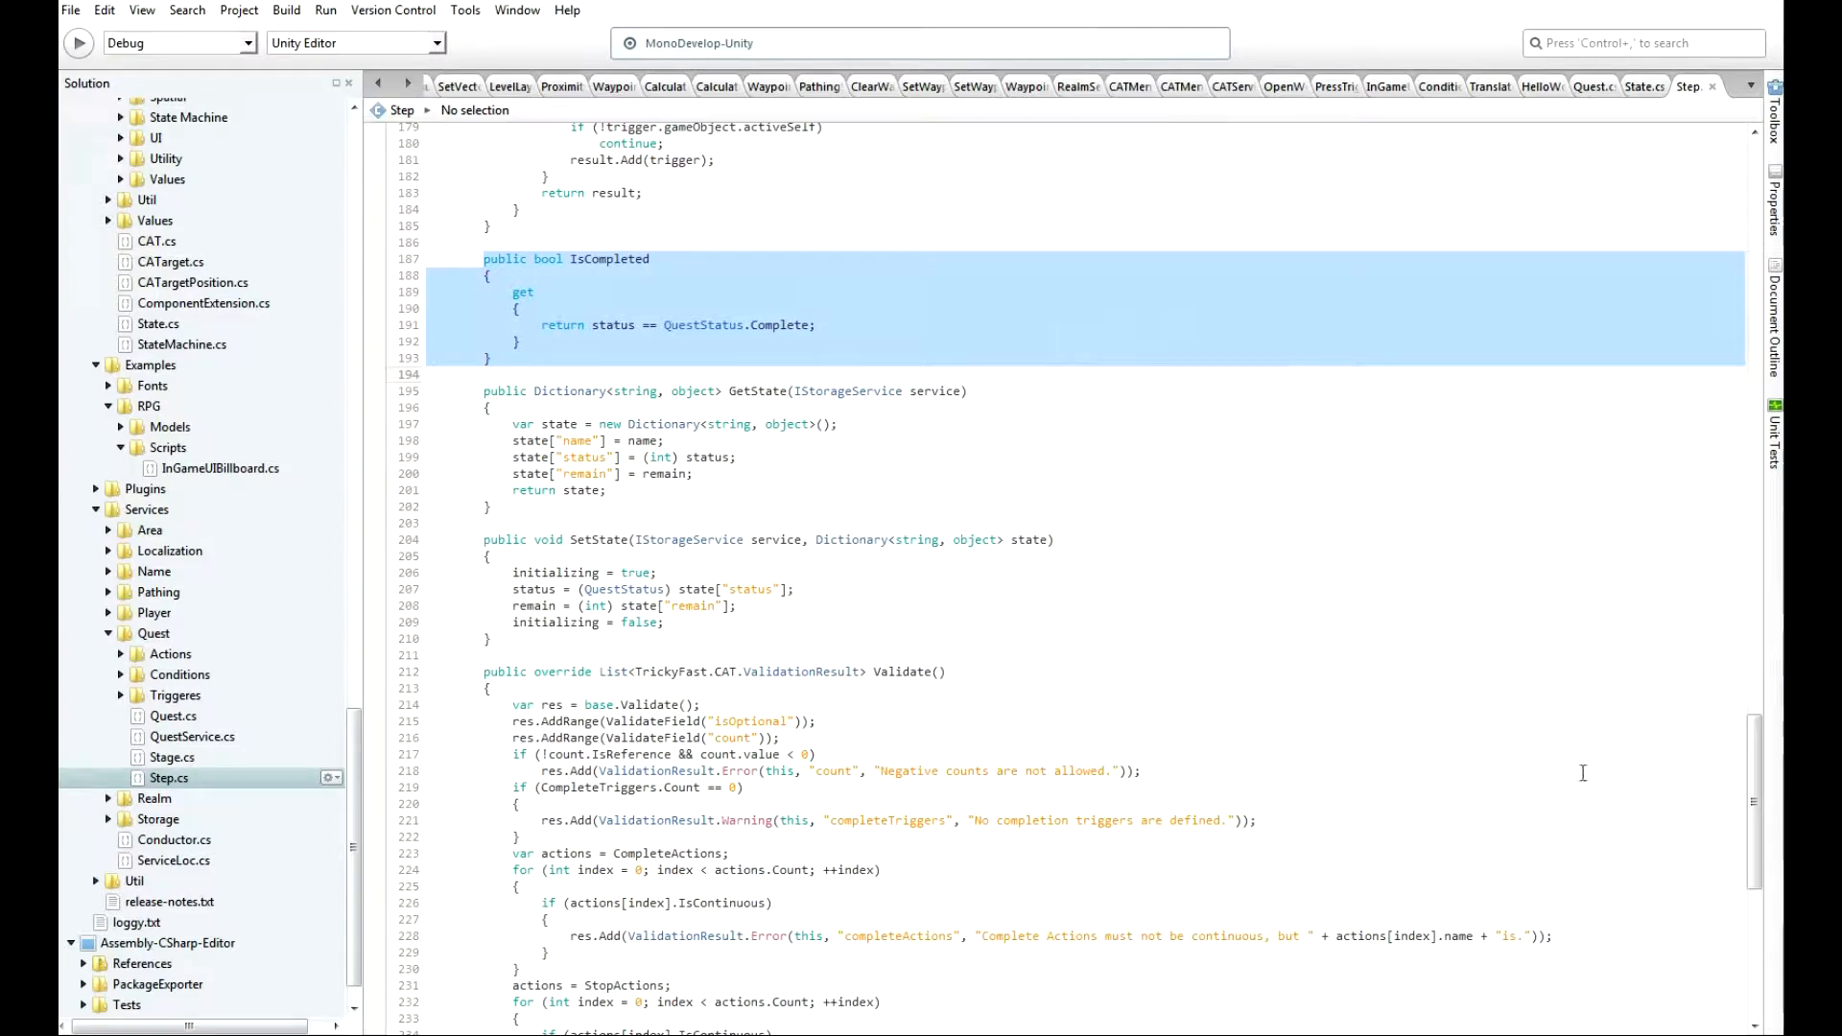
left_click(598, 260)
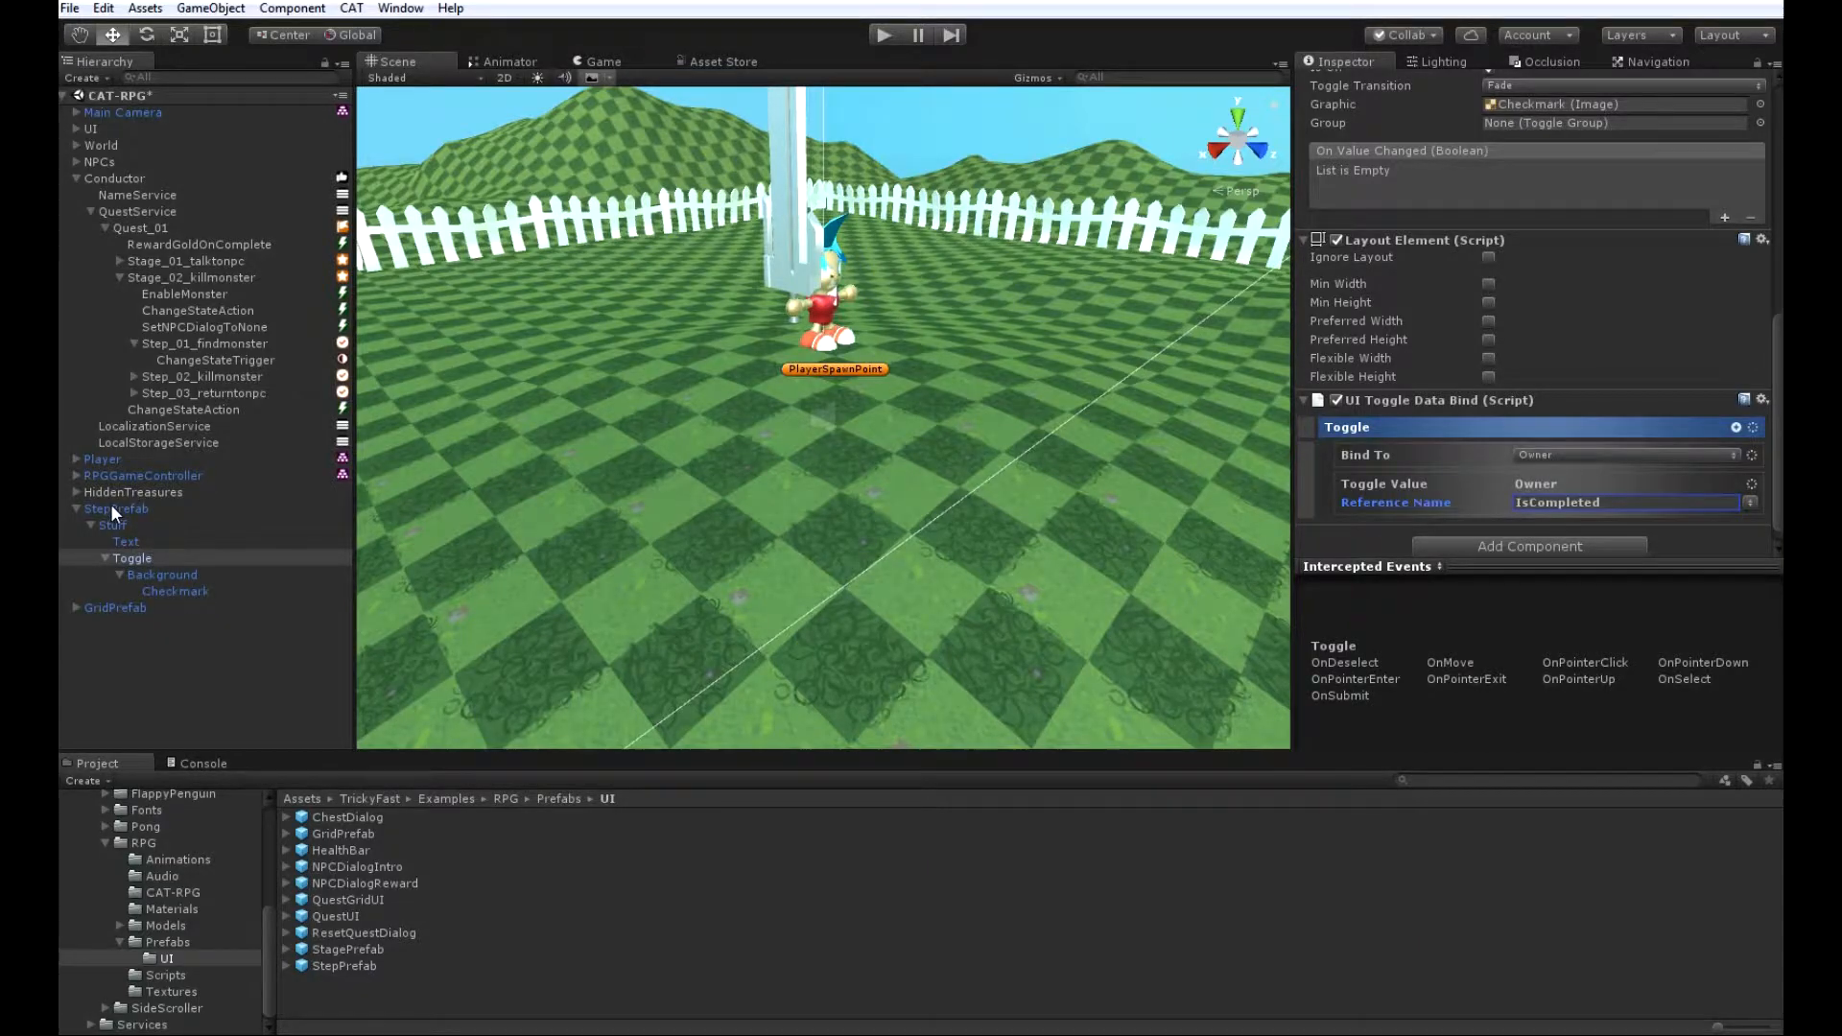
Add a UI Text Data Bind component to the NameText object under GridPrefab.
left_click(111, 509)
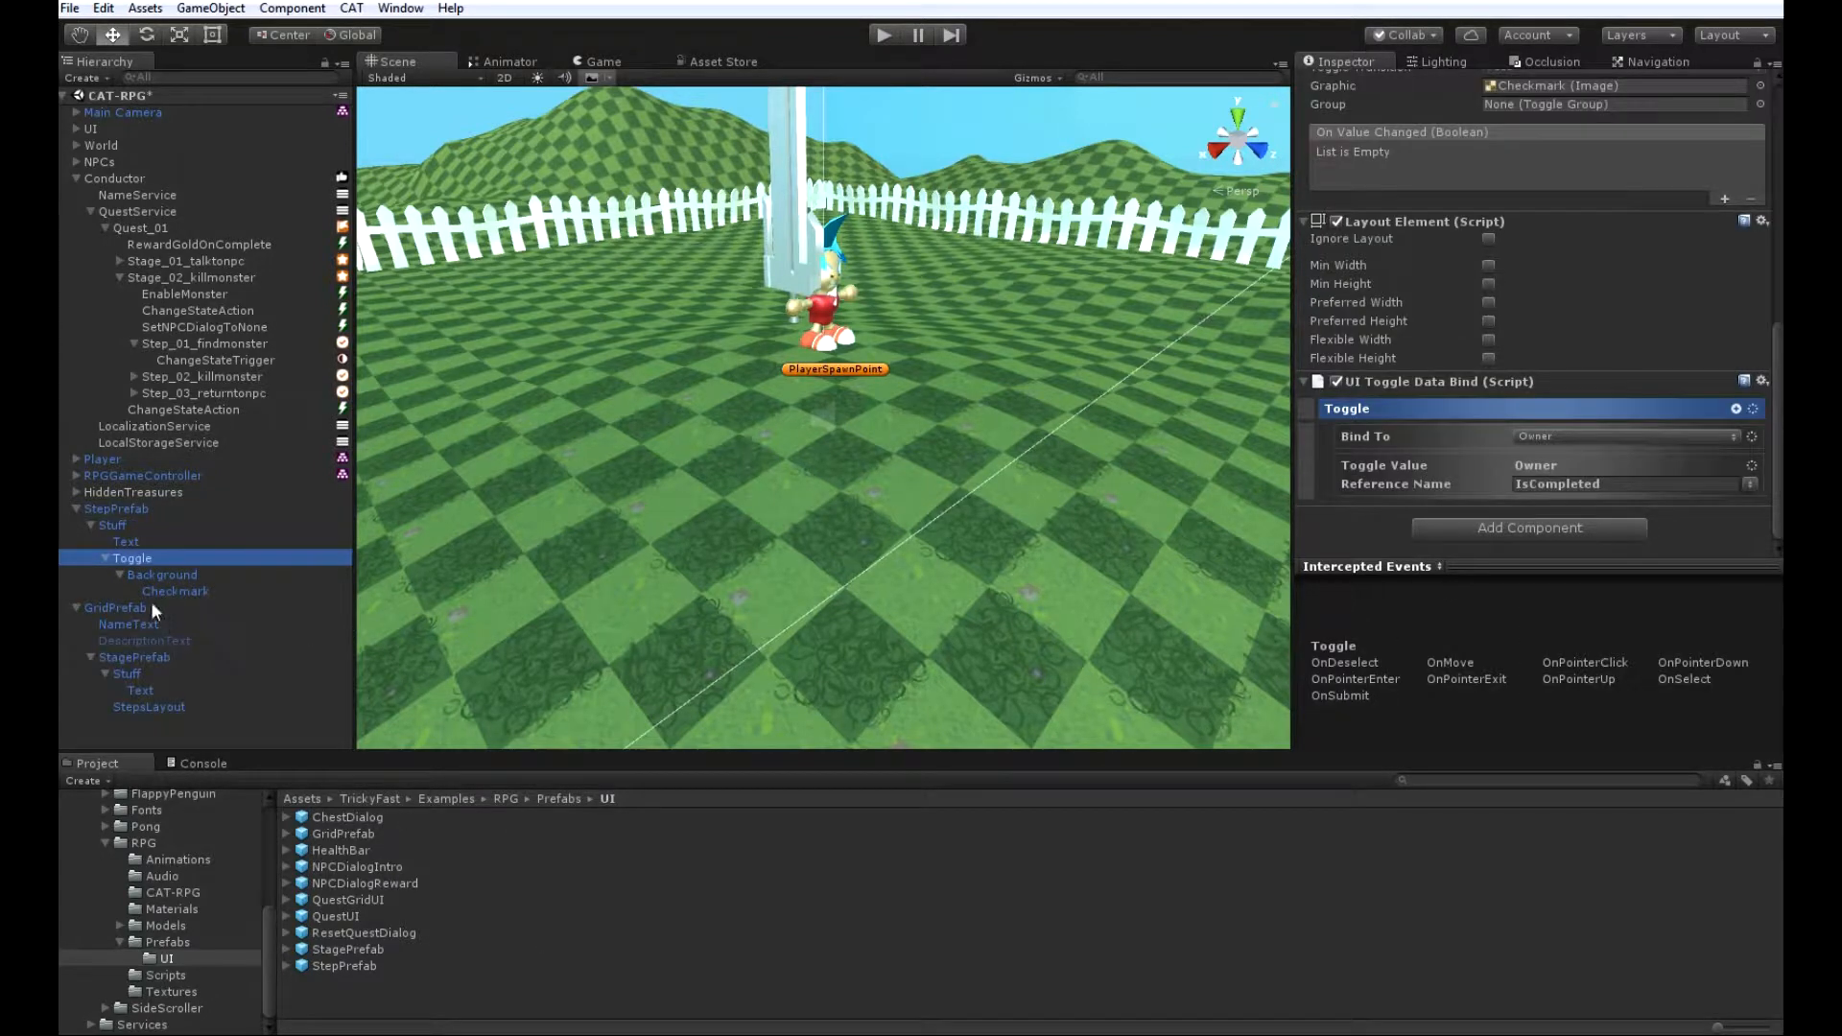
left_click(125, 607)
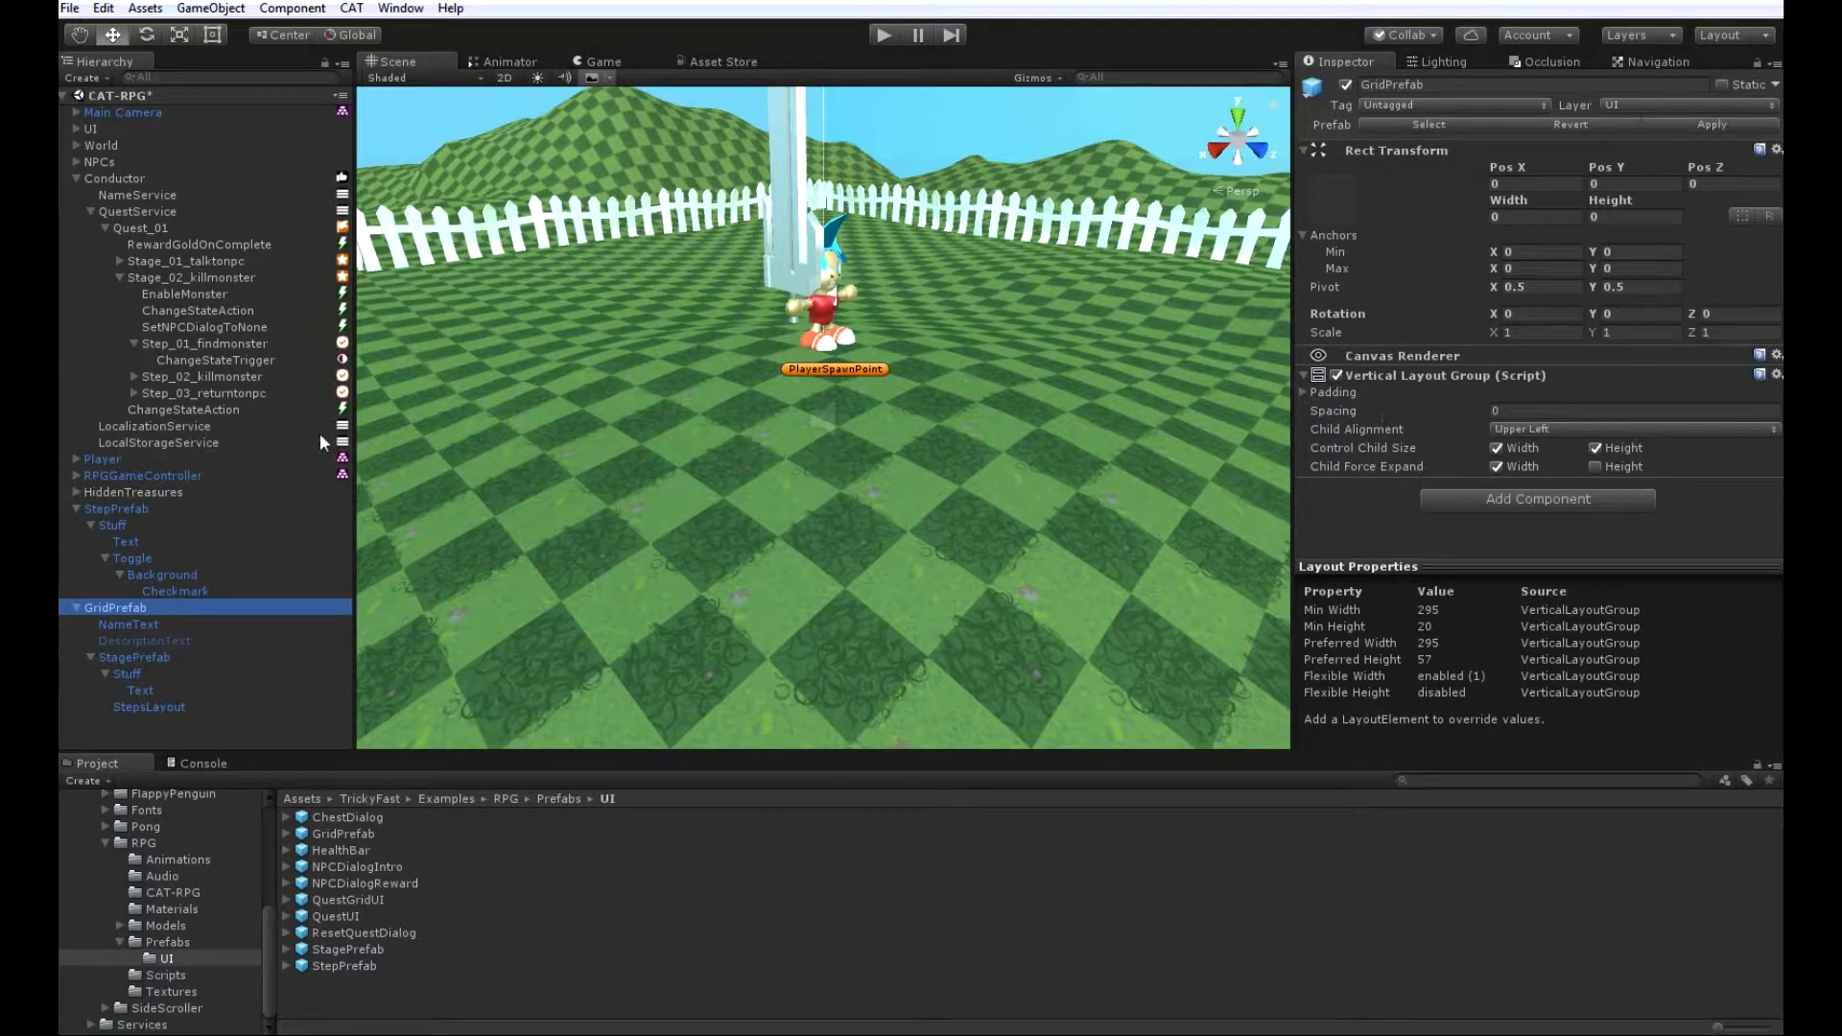
left_click(136, 623)
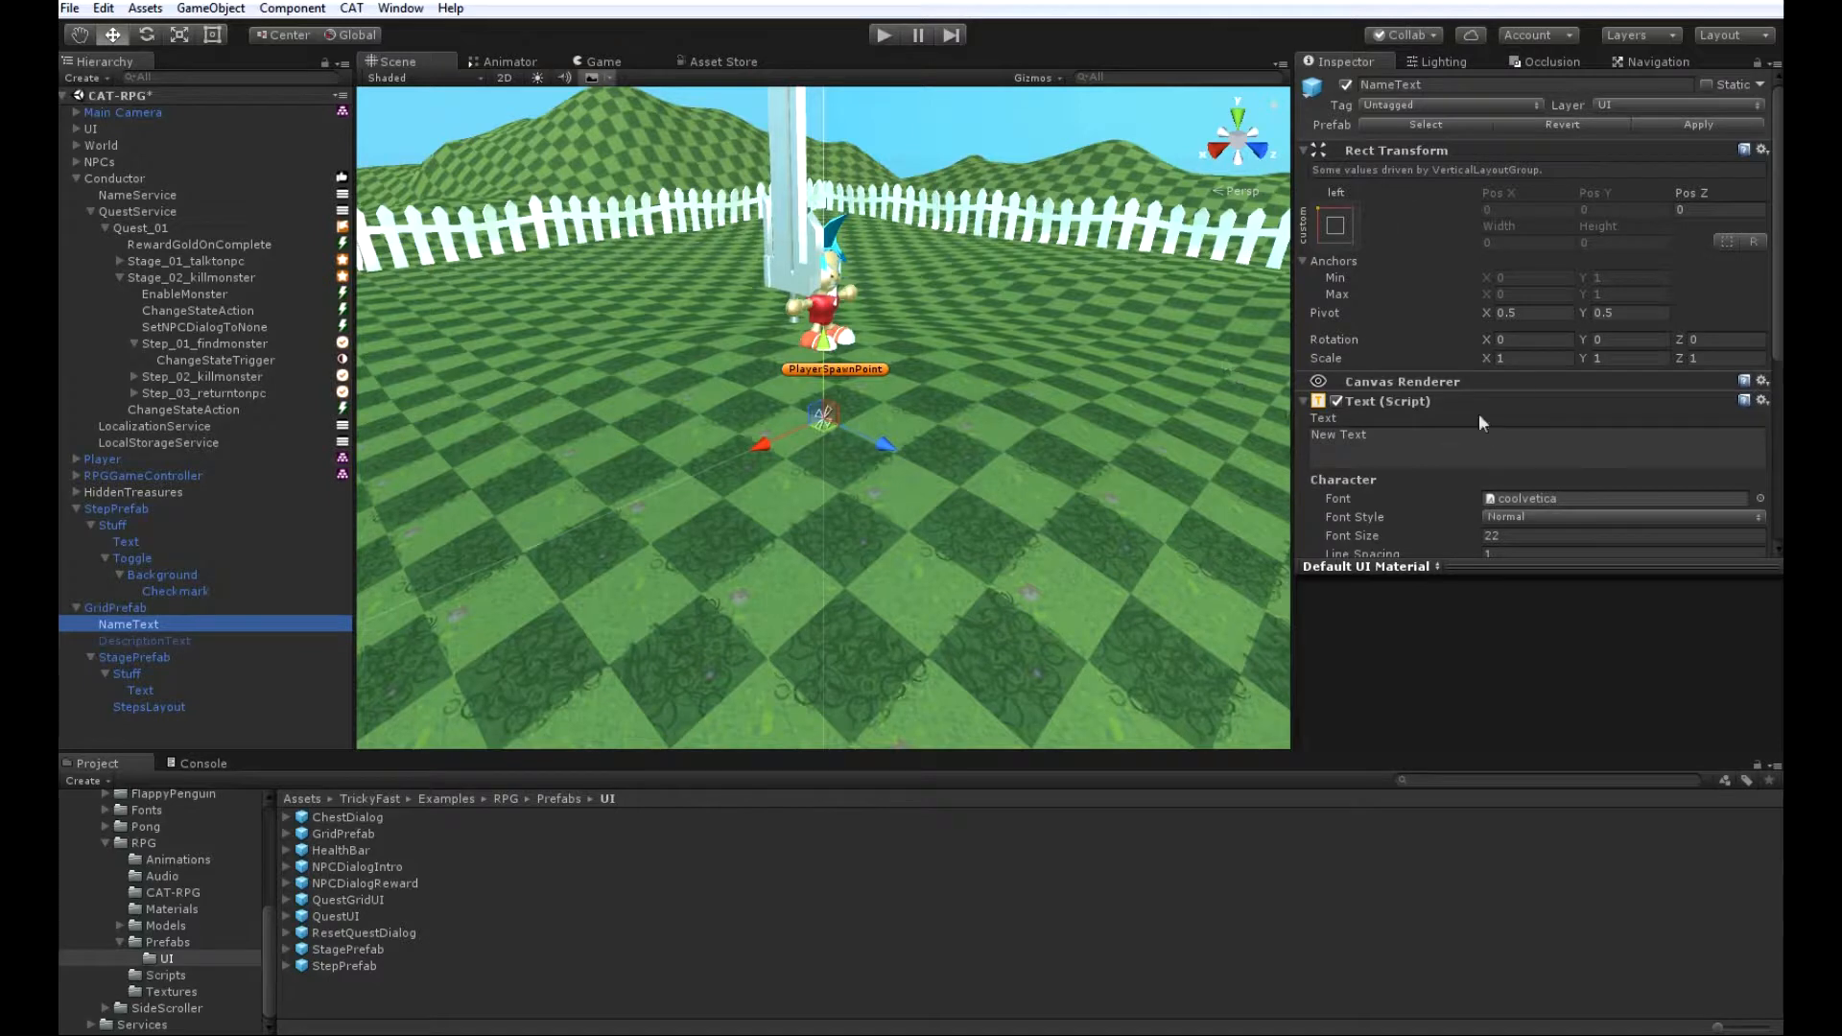
scroll(1443, 359, "down", 5)
scroll(1442, 367, "down", 2)
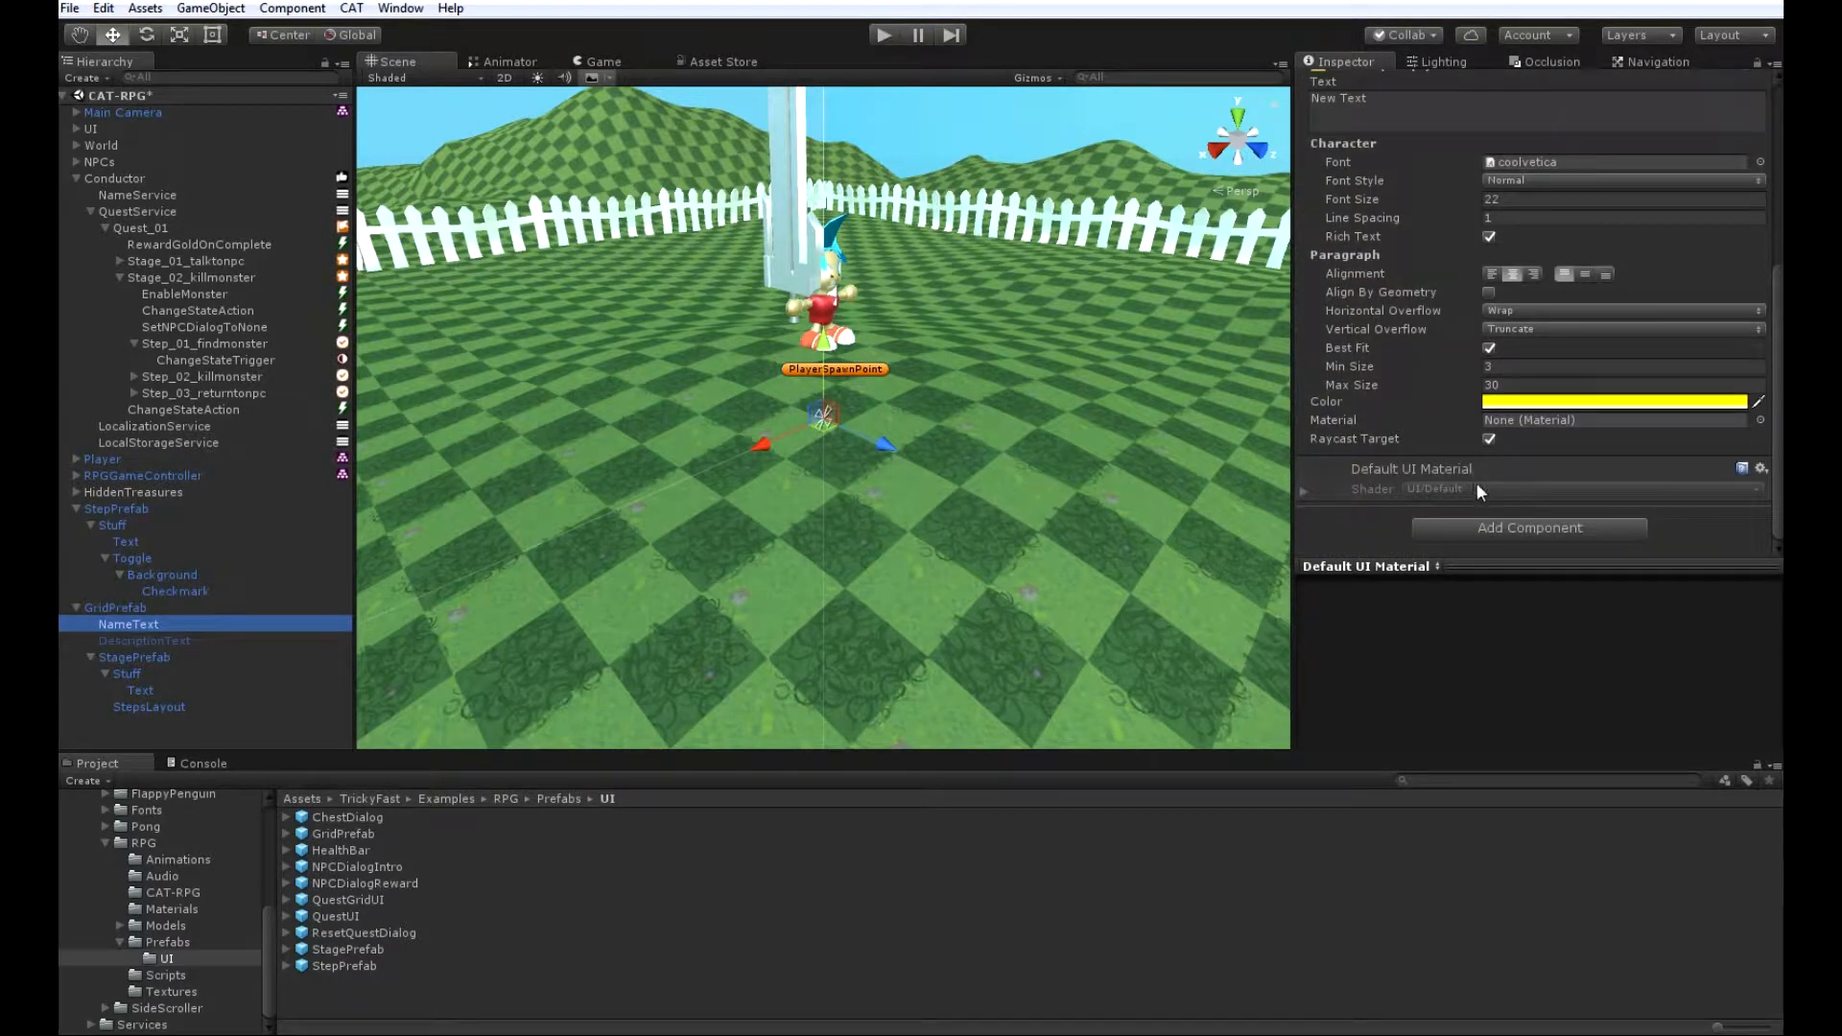
left_click(1537, 527)
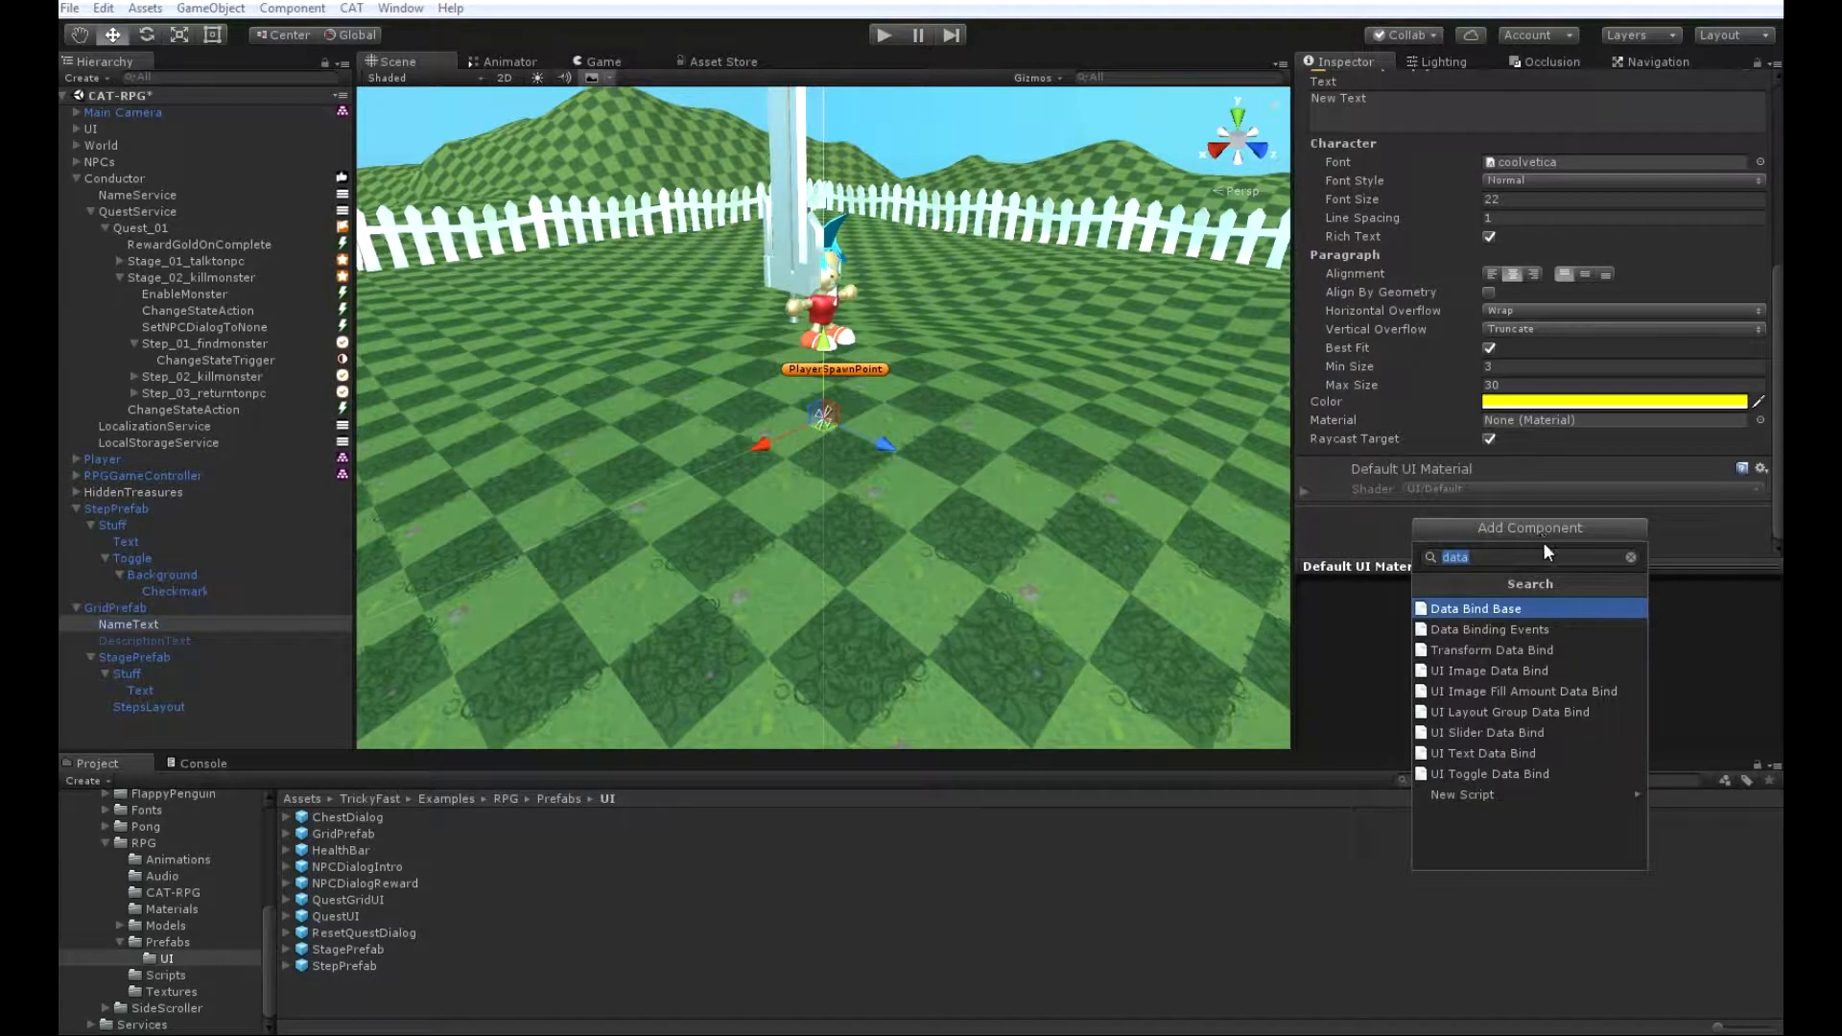
left_click(1535, 753)
Set the NameText data bind's Text Value source to Owner and reference the owner's name property.
scroll(1618, 418, "down", 4)
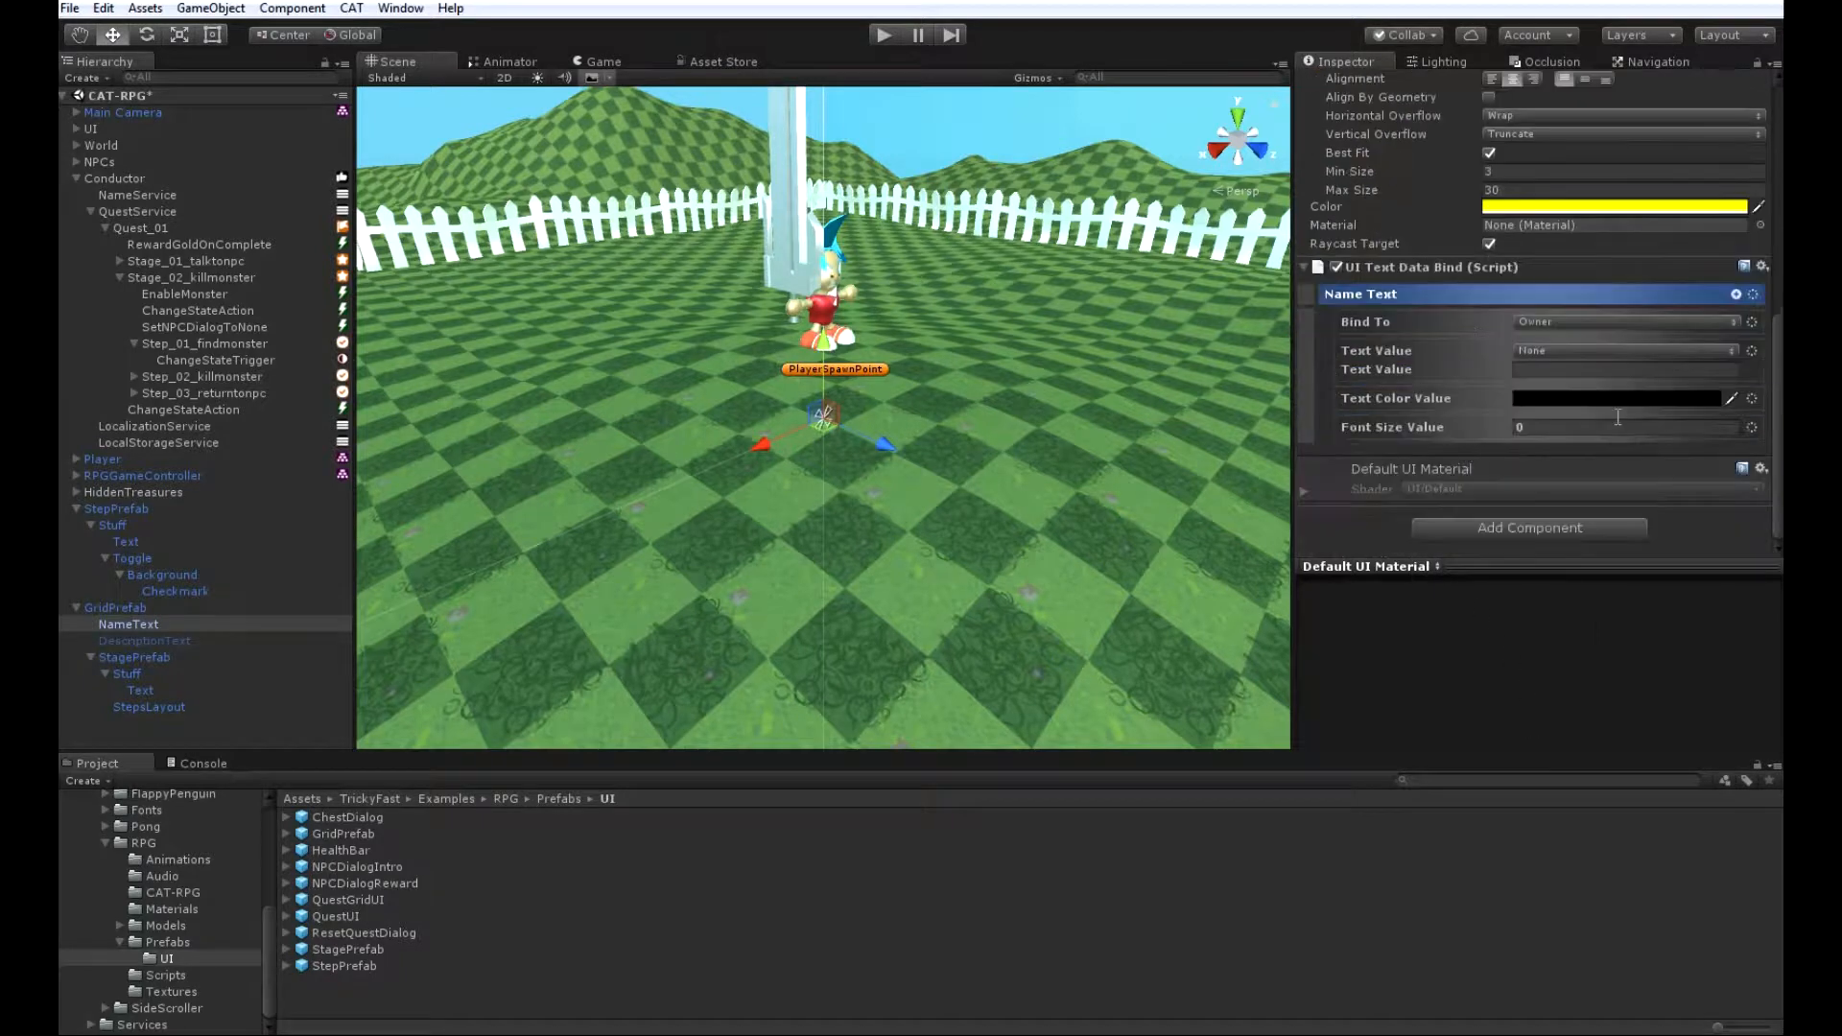
left_click(1754, 351)
left_click(1731, 413)
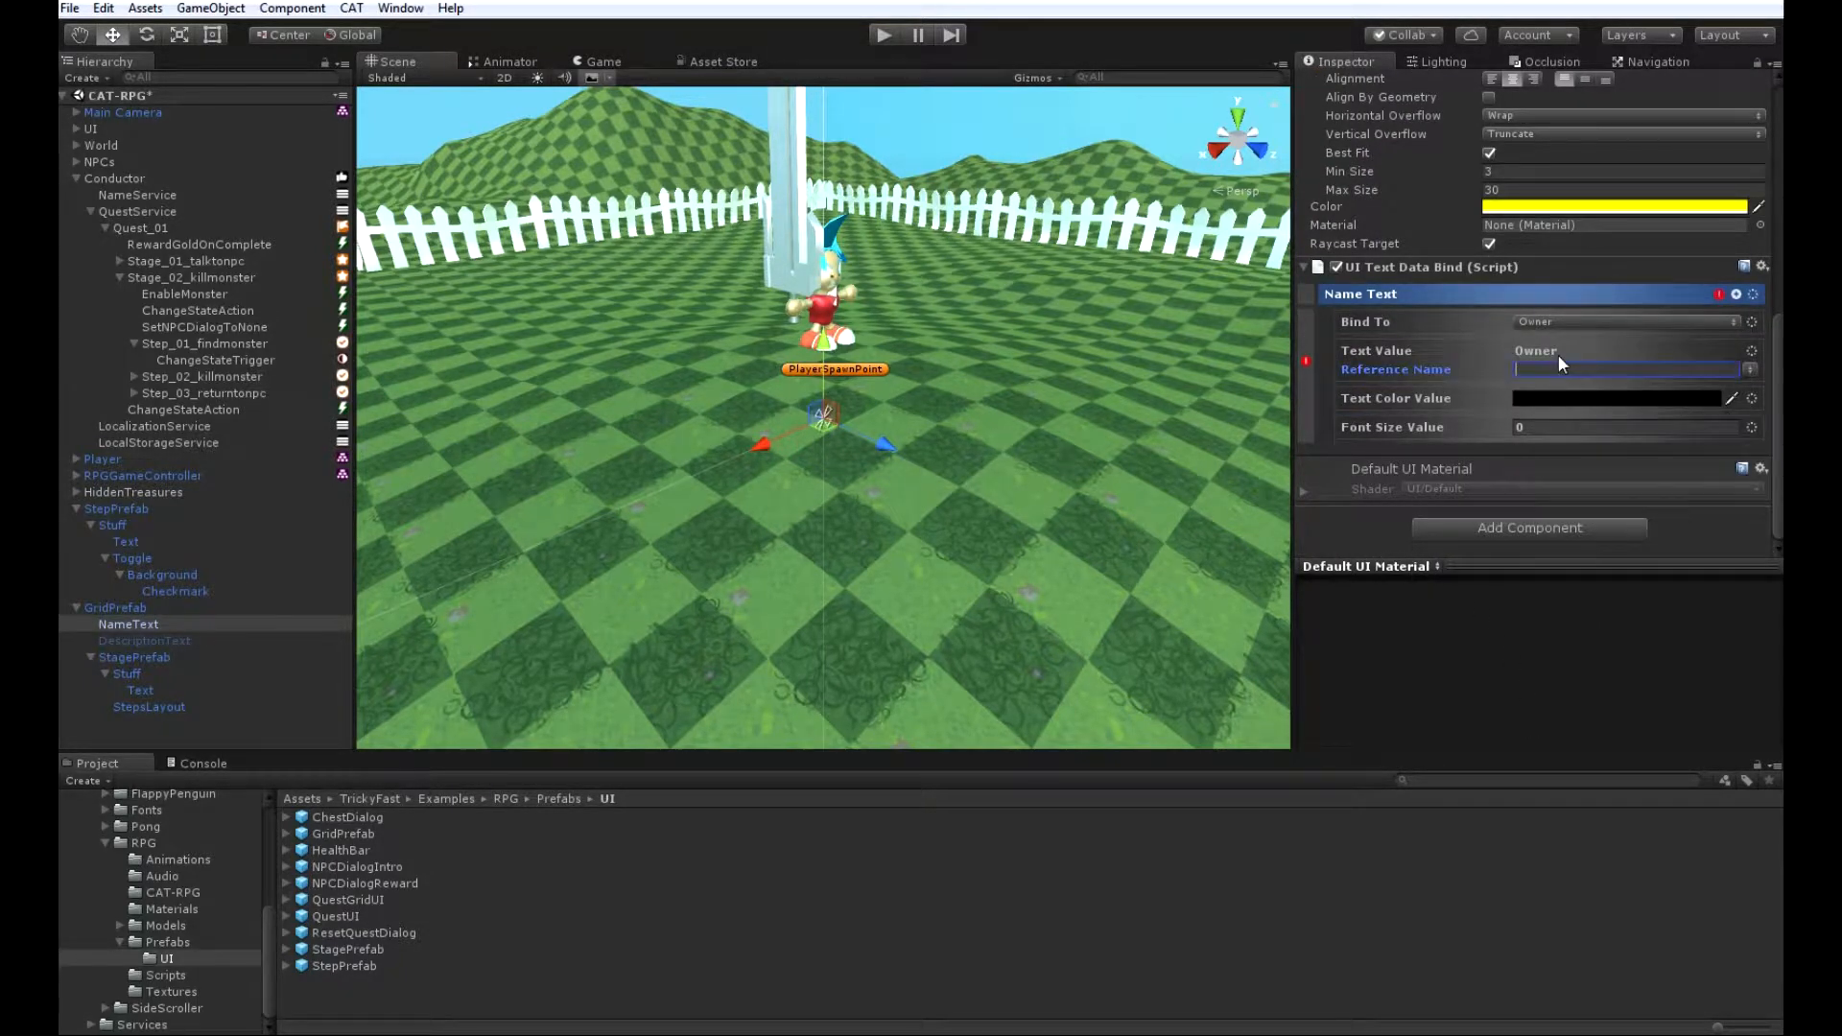
type("Name")
Add a Data Bind Base component to StagePrefab under GridPrefab.
left_click(223, 660)
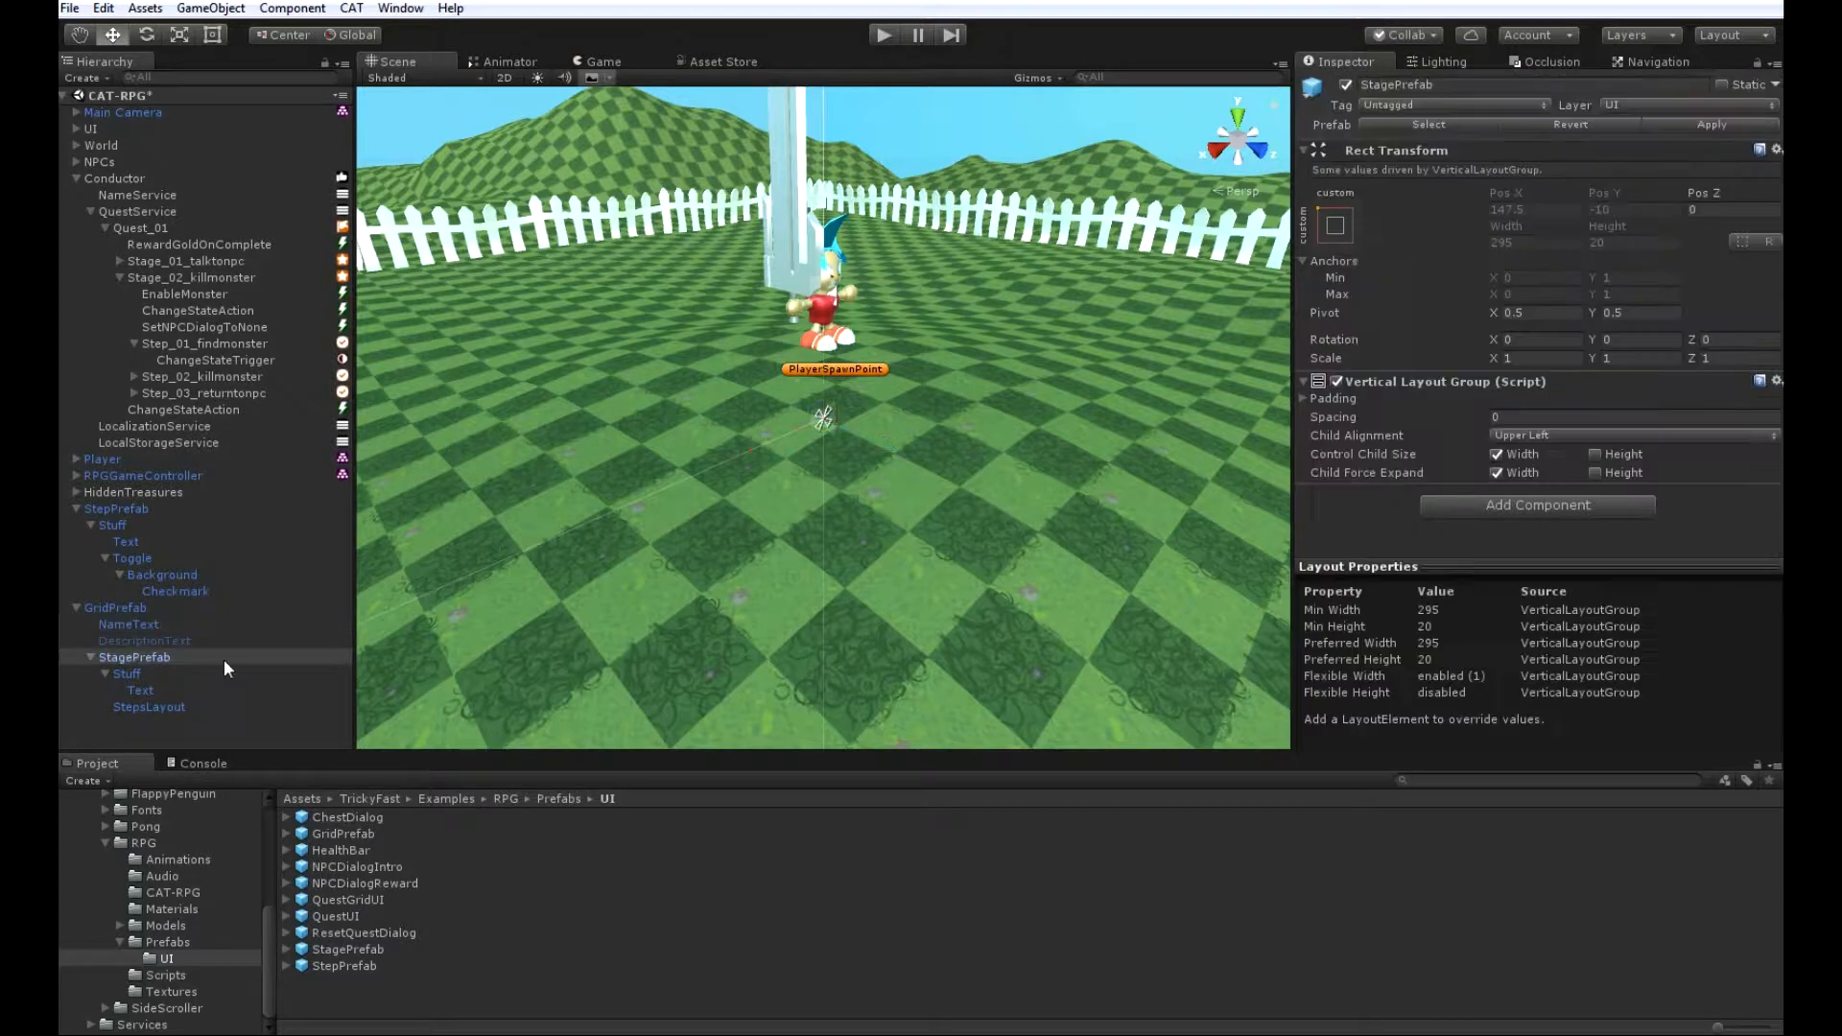
left_click(1523, 508)
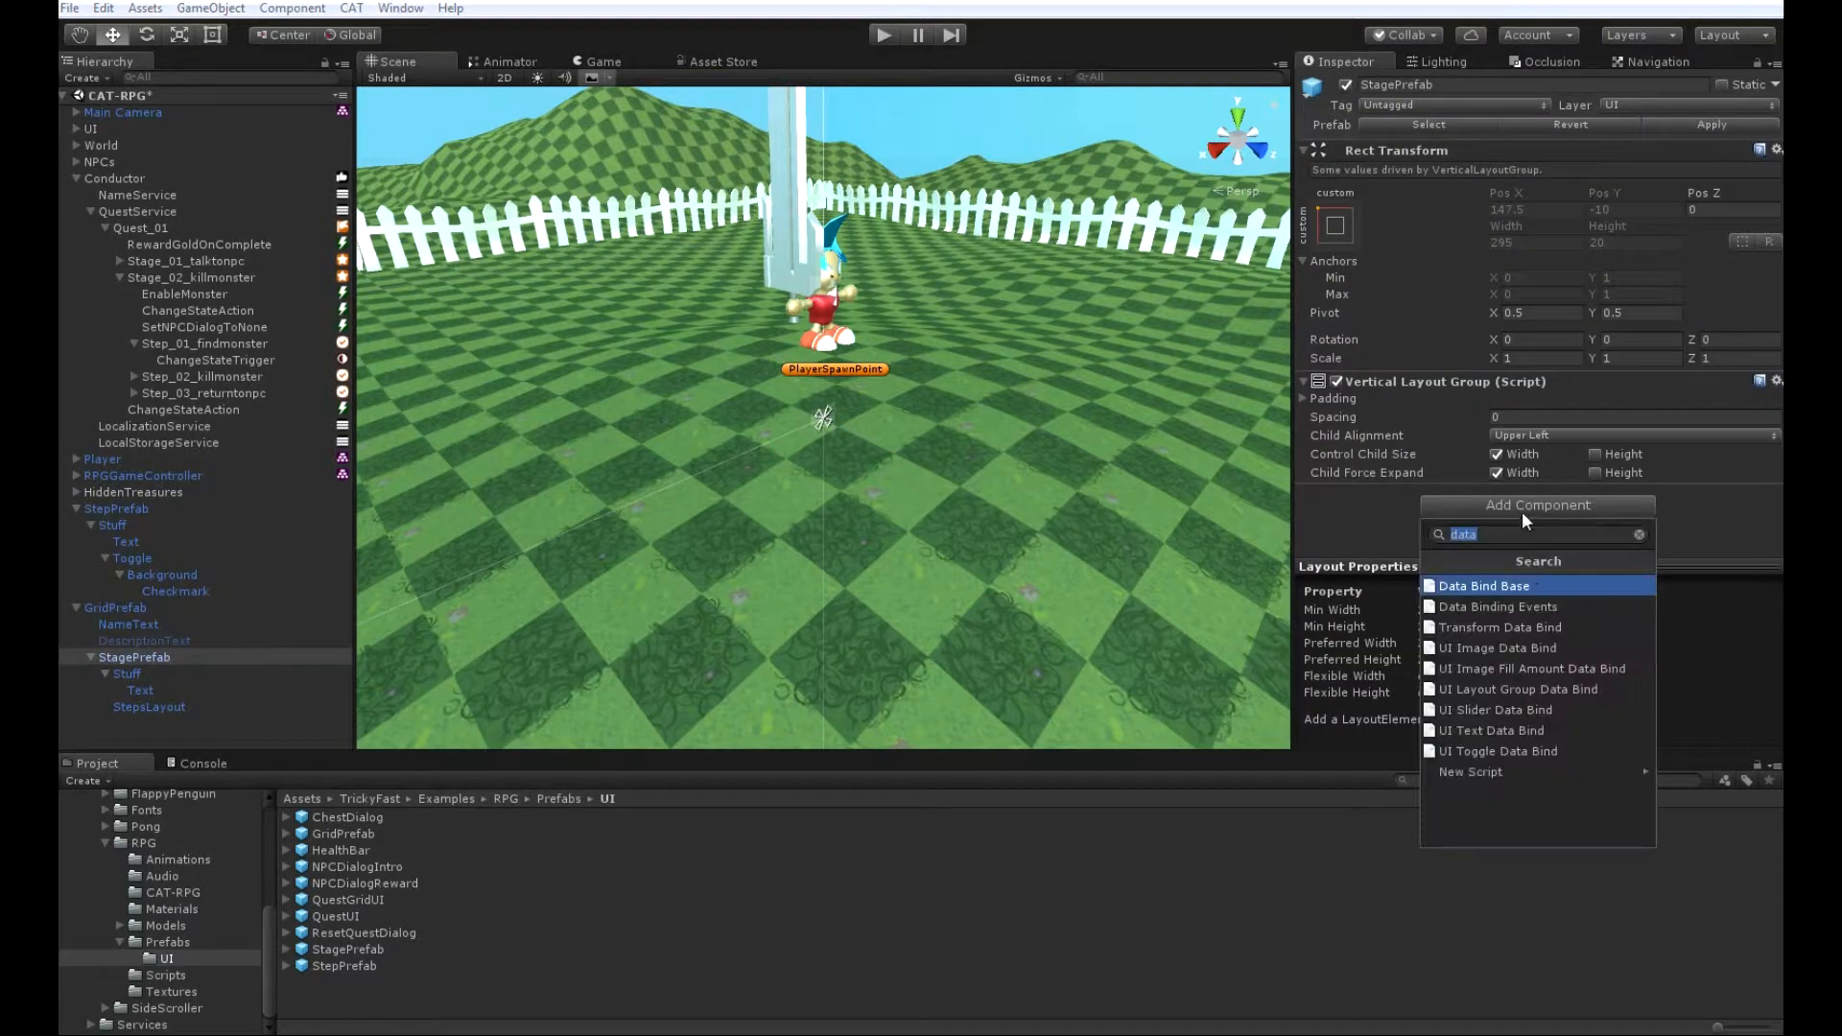
left_click(1526, 586)
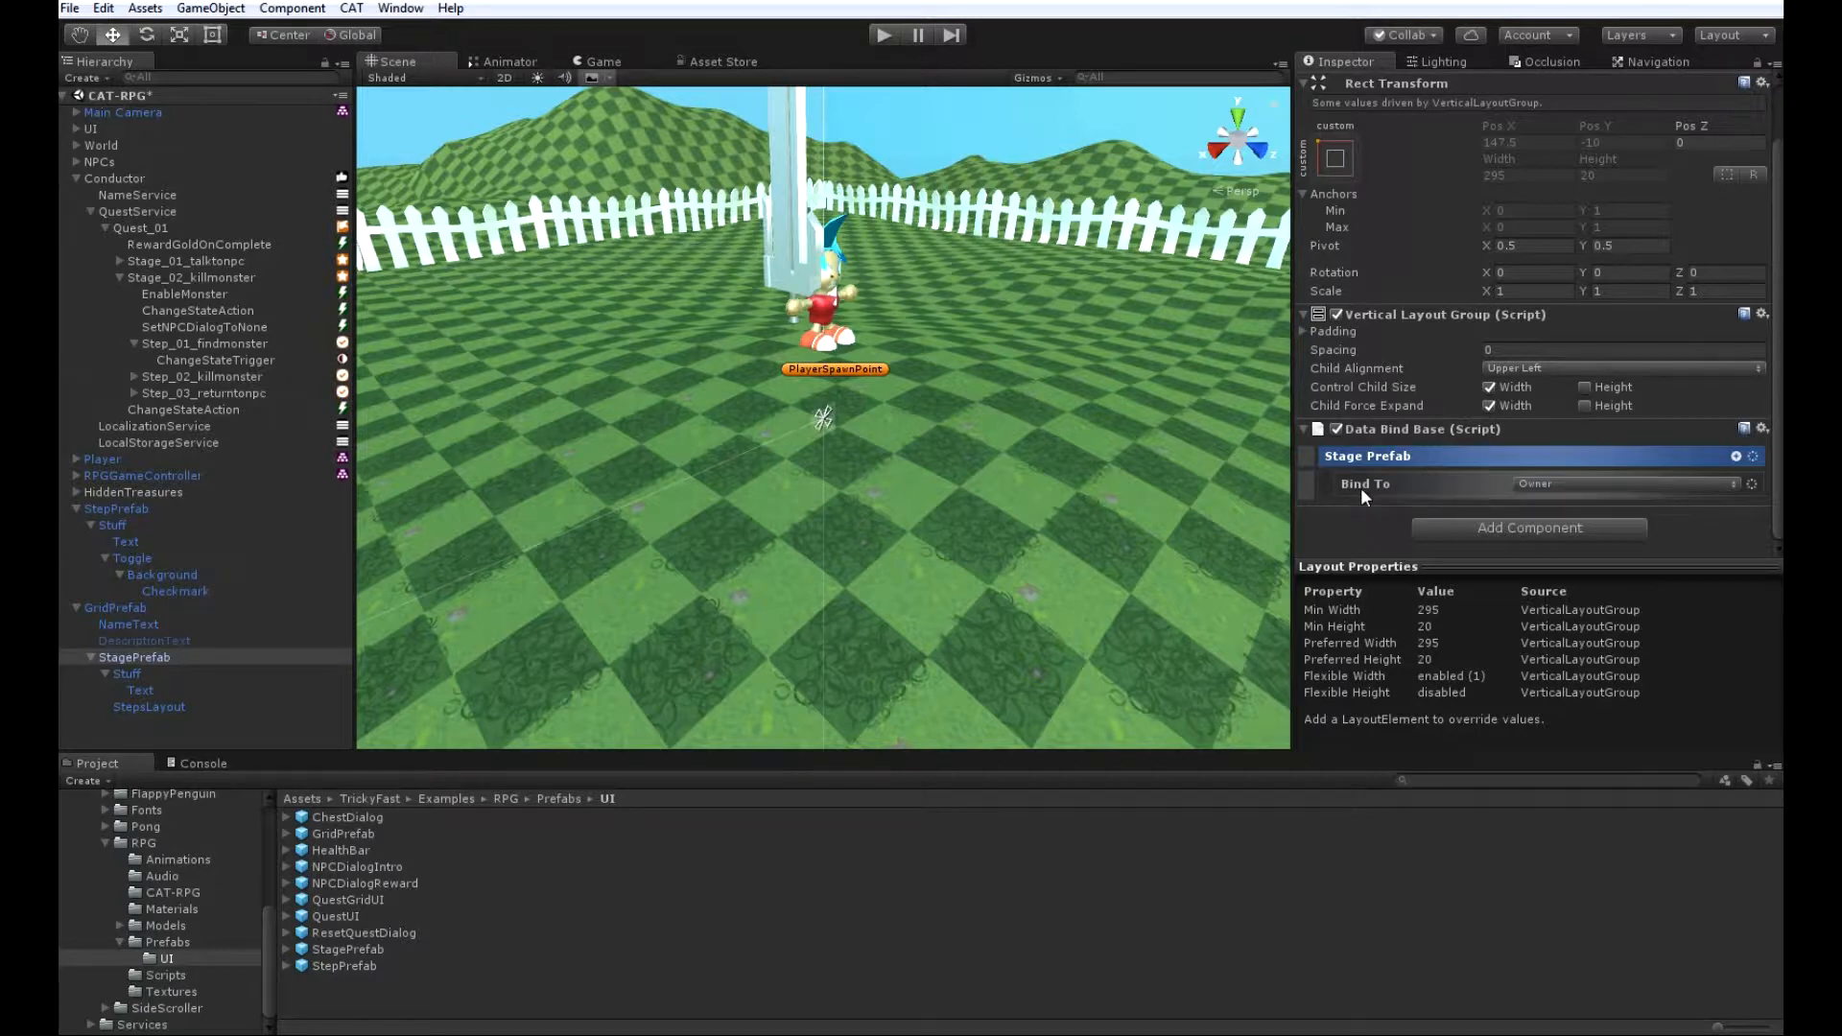
Enable the Reference Name option on StagePrefab's Bind To setting and set the reference name to CurrentStage.
left_click(1580, 481)
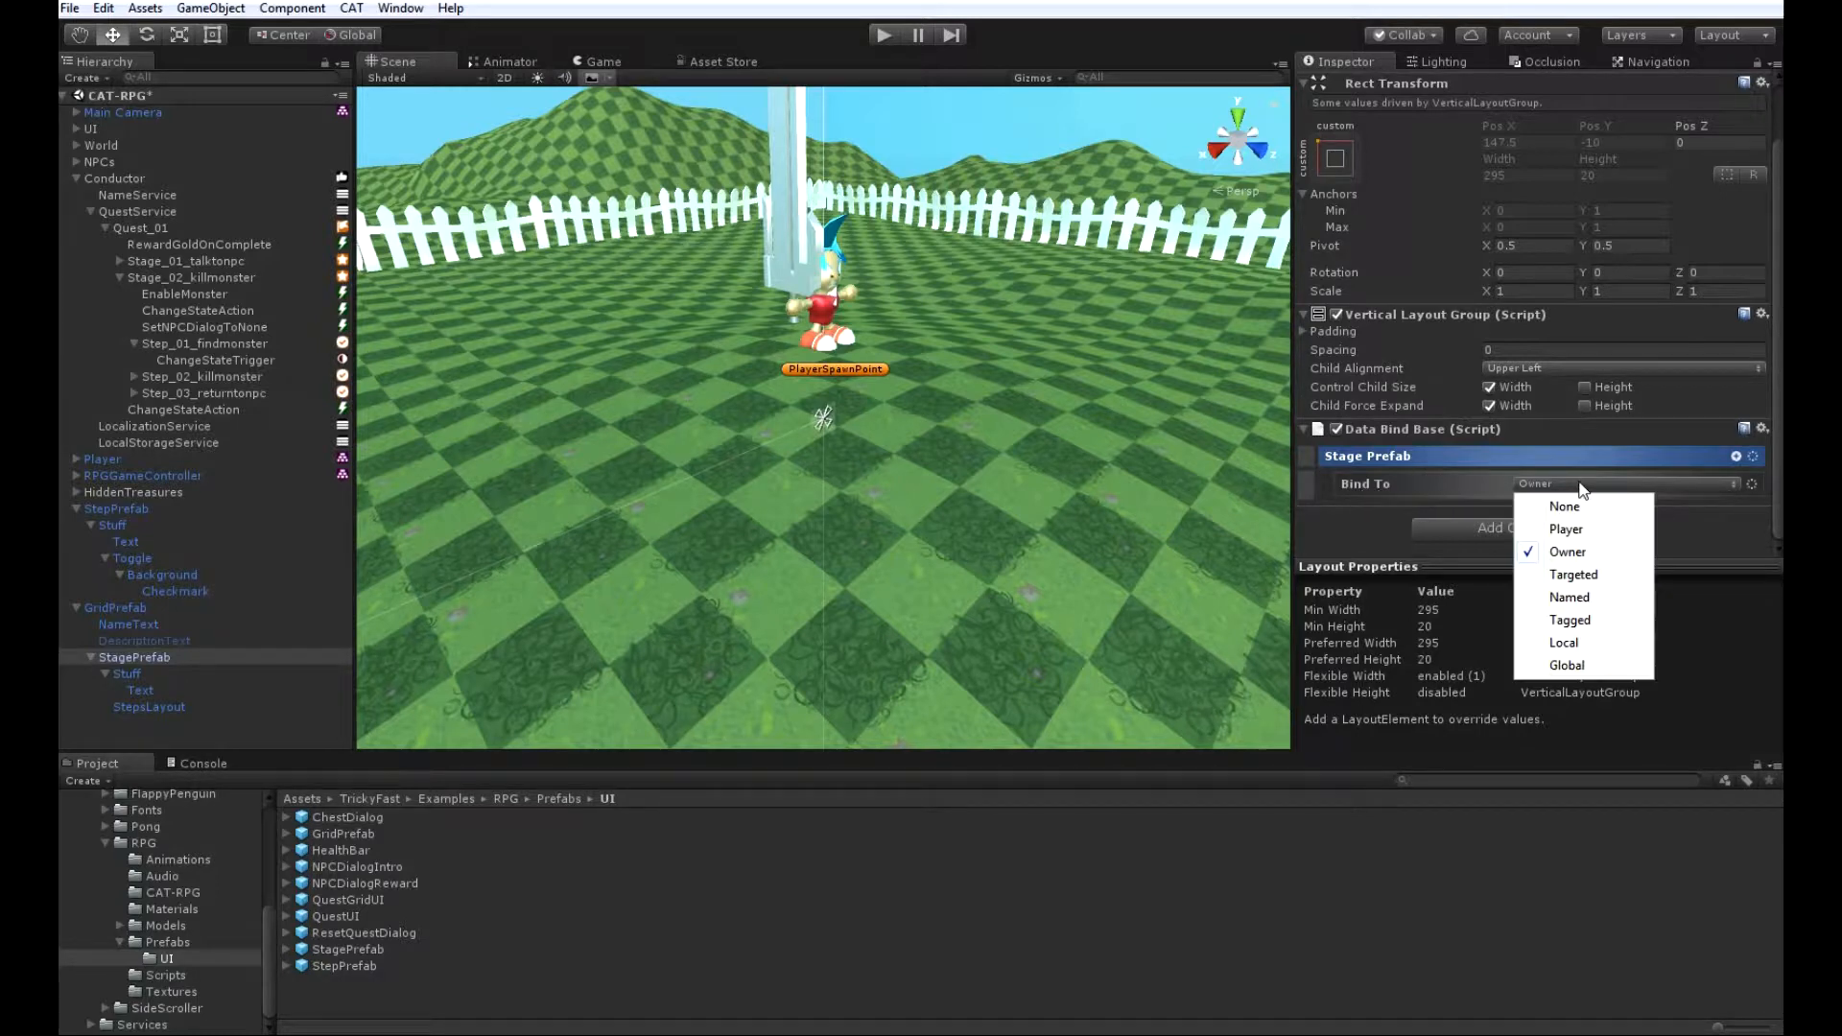
left_click(1718, 541)
left_click(1752, 484)
mouse_move(1701, 687)
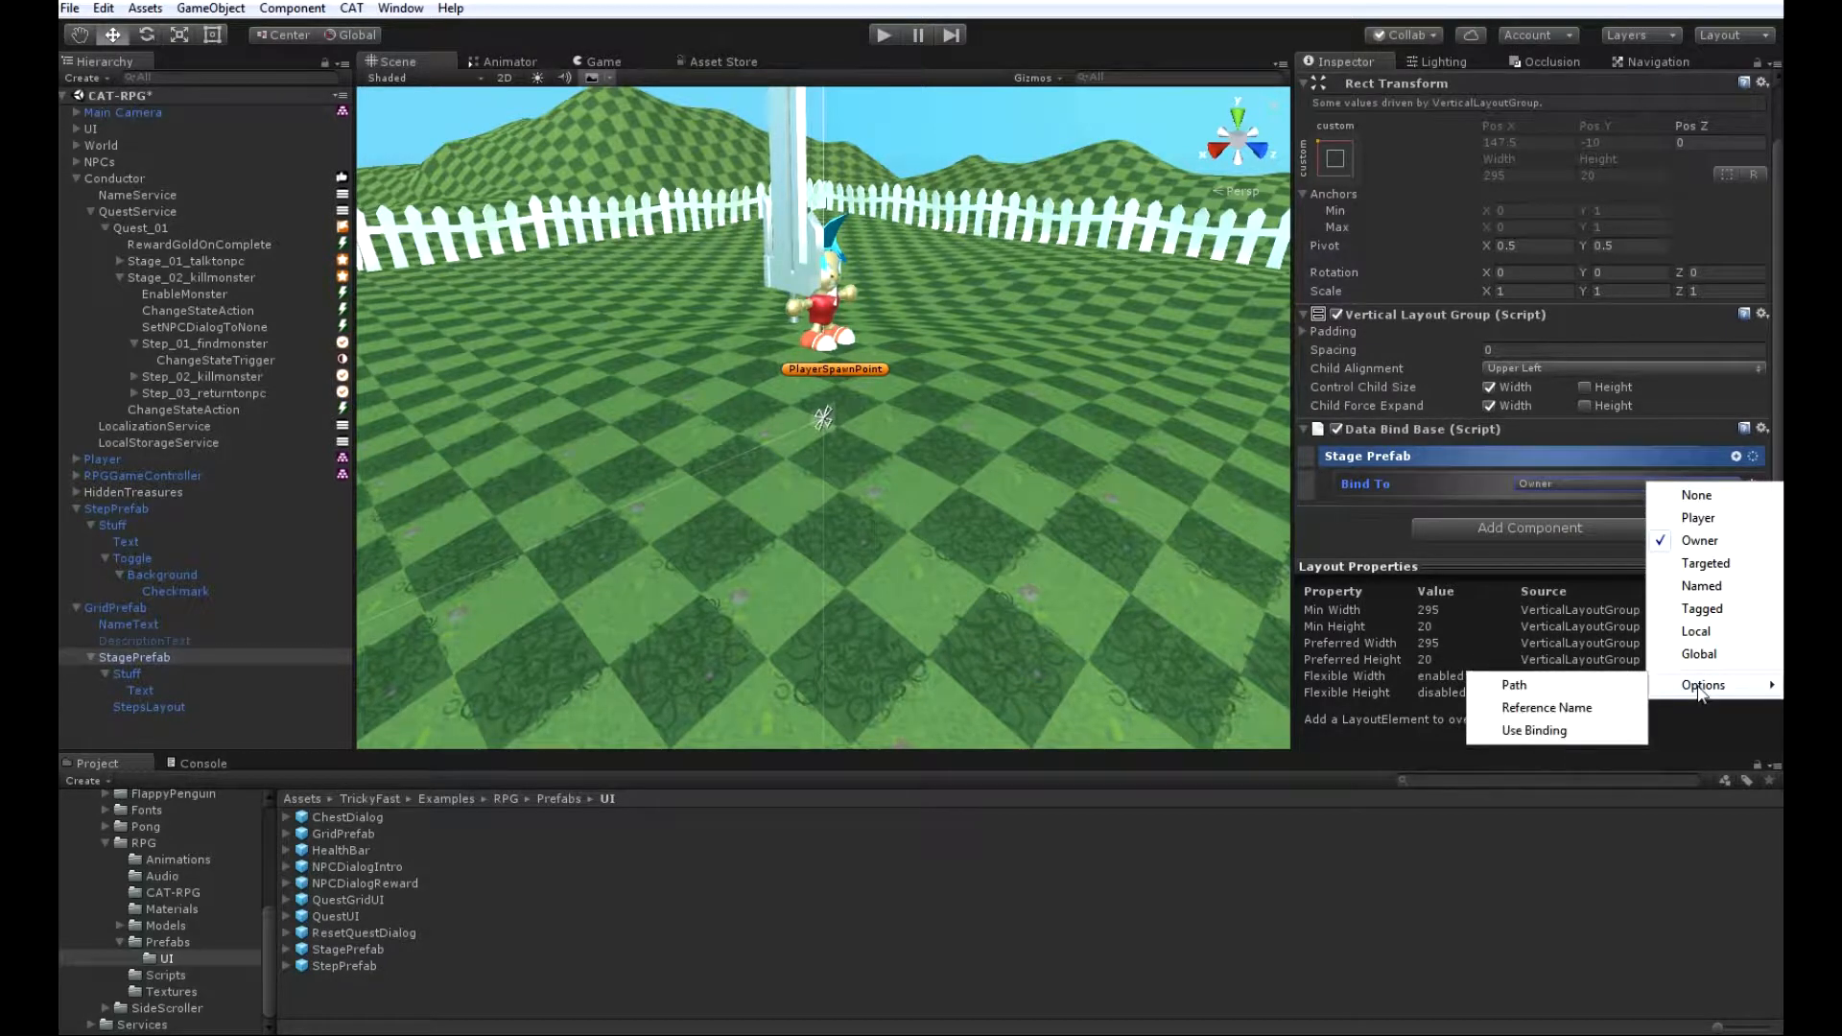
left_click(1550, 708)
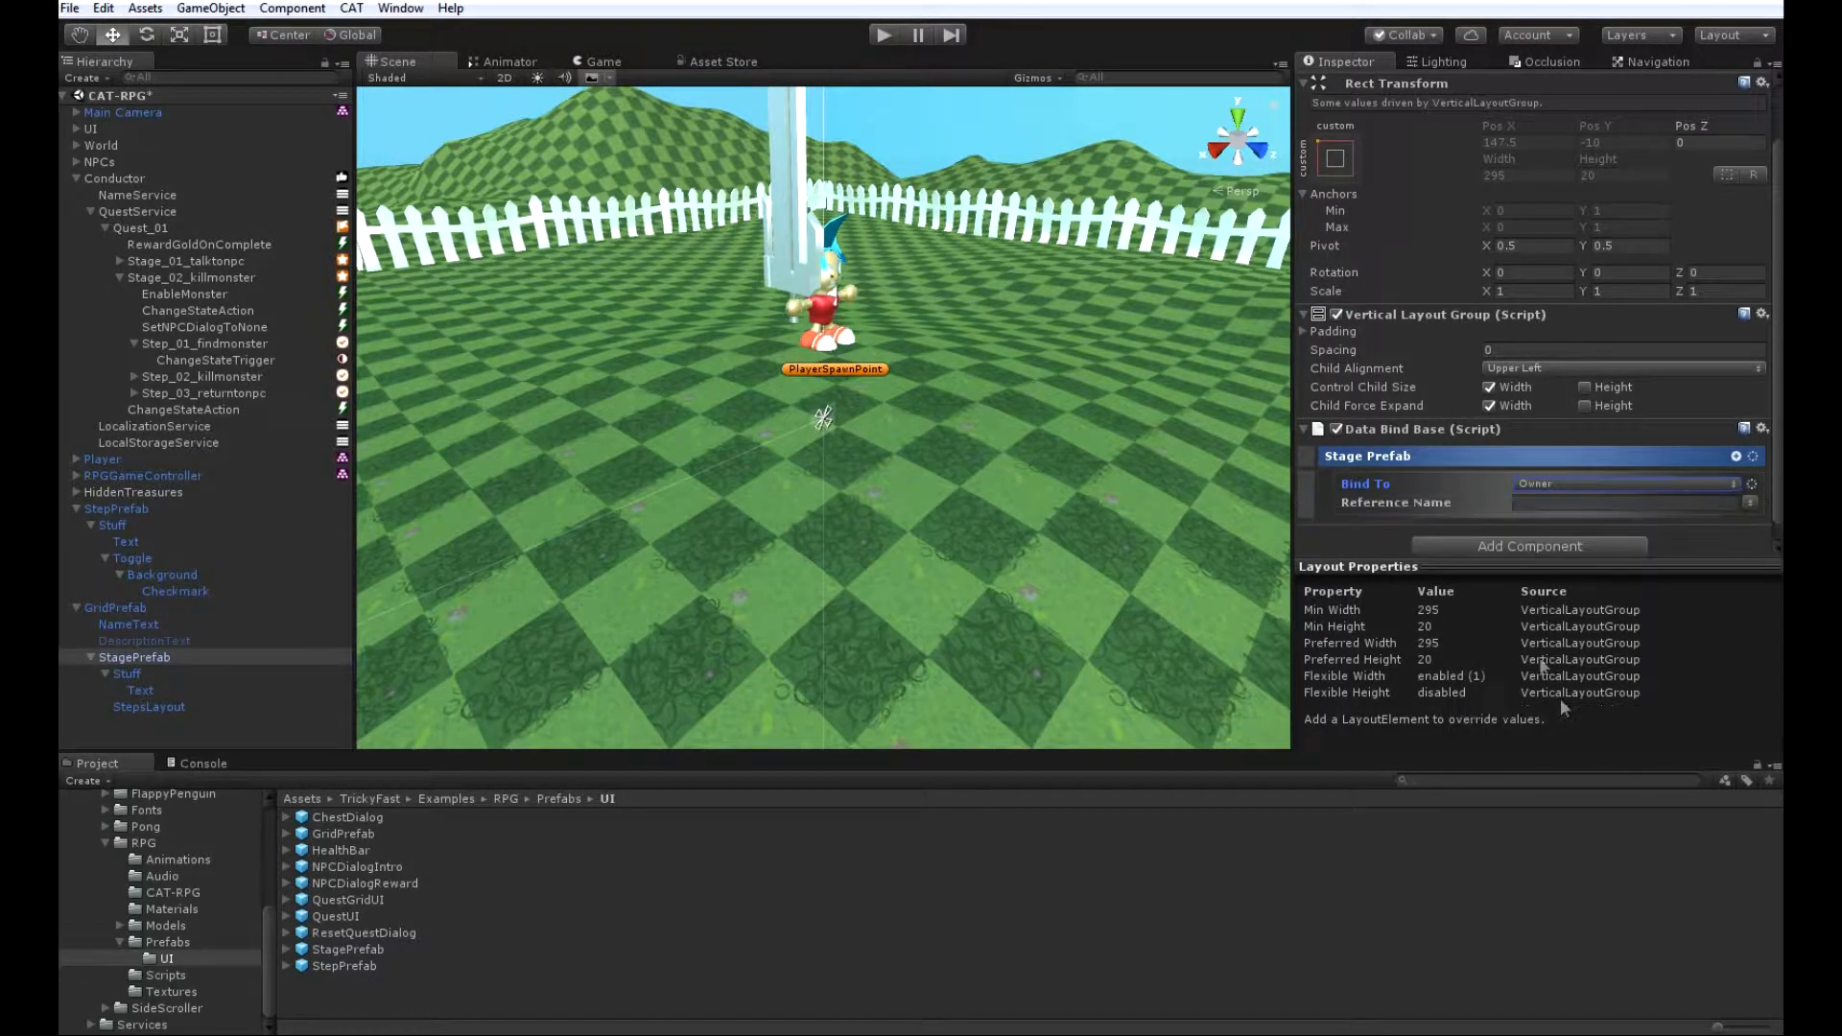
left_click(1577, 504)
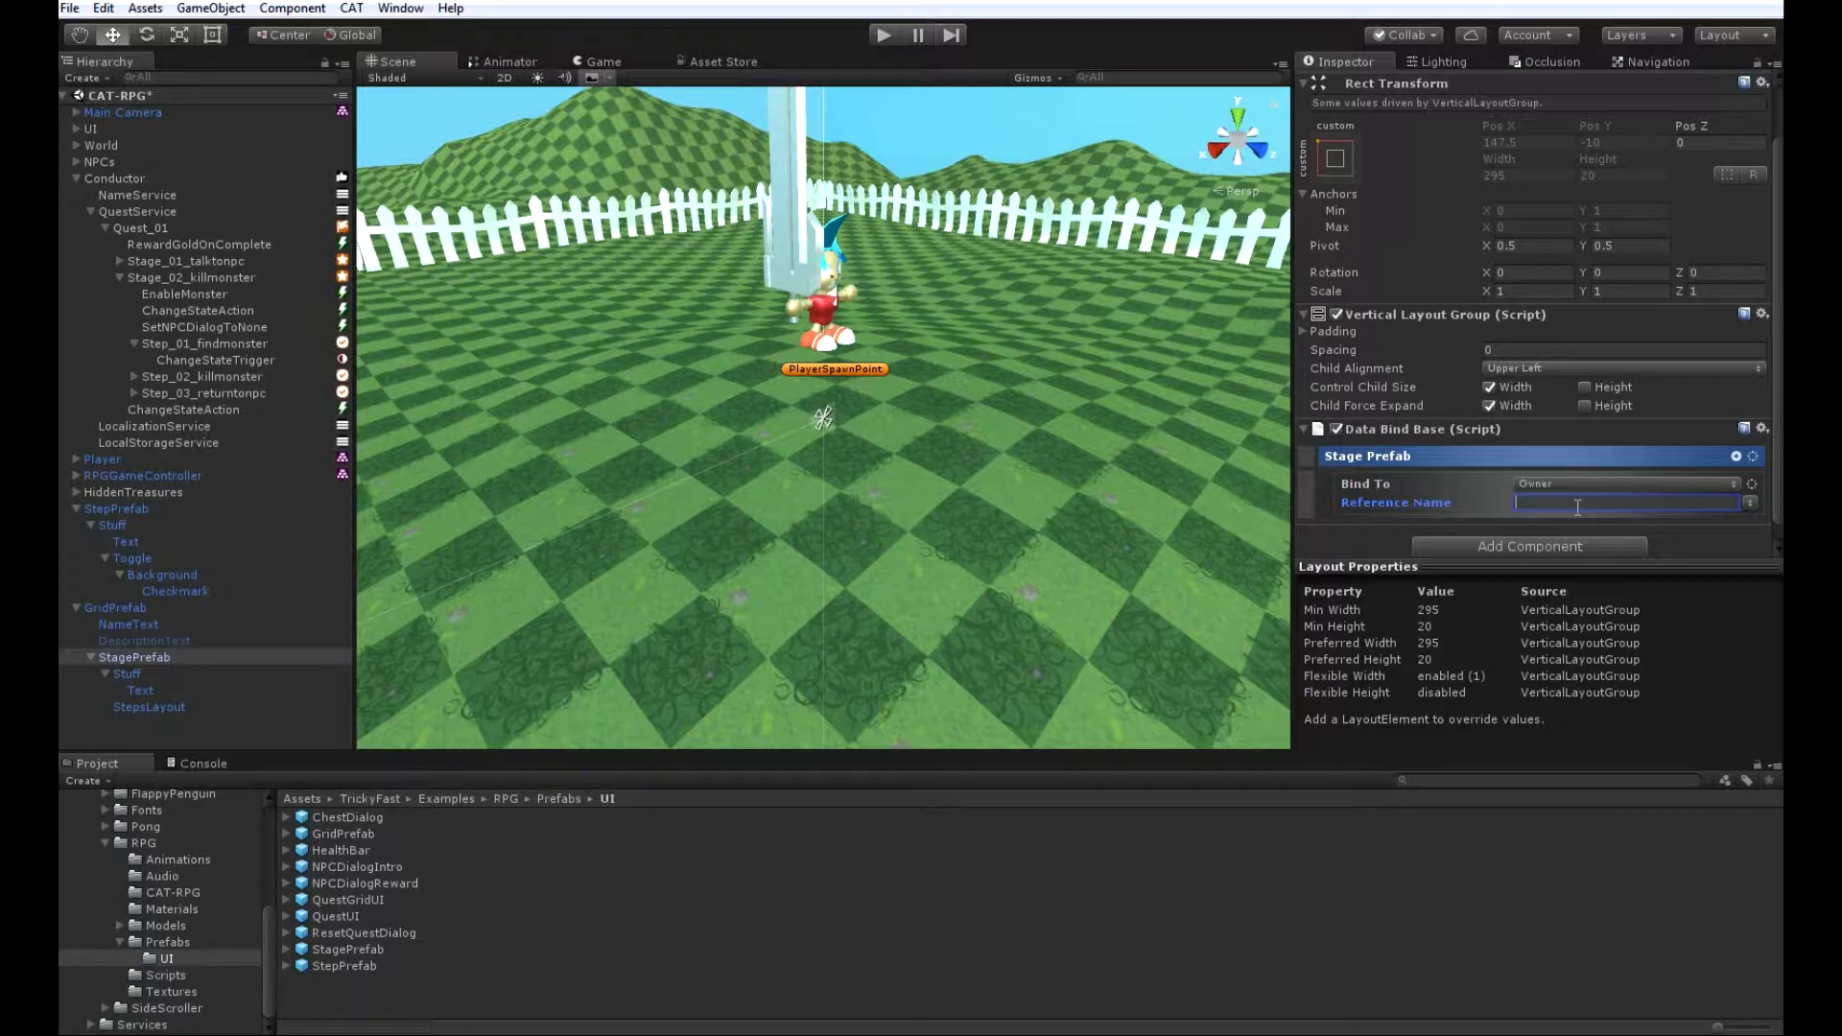
type("CurrentStage")
Switch to MonoDevelop, find the CurrentStage property in Quest.cs and examine its type, getter and setter.
key("alt+Tab")
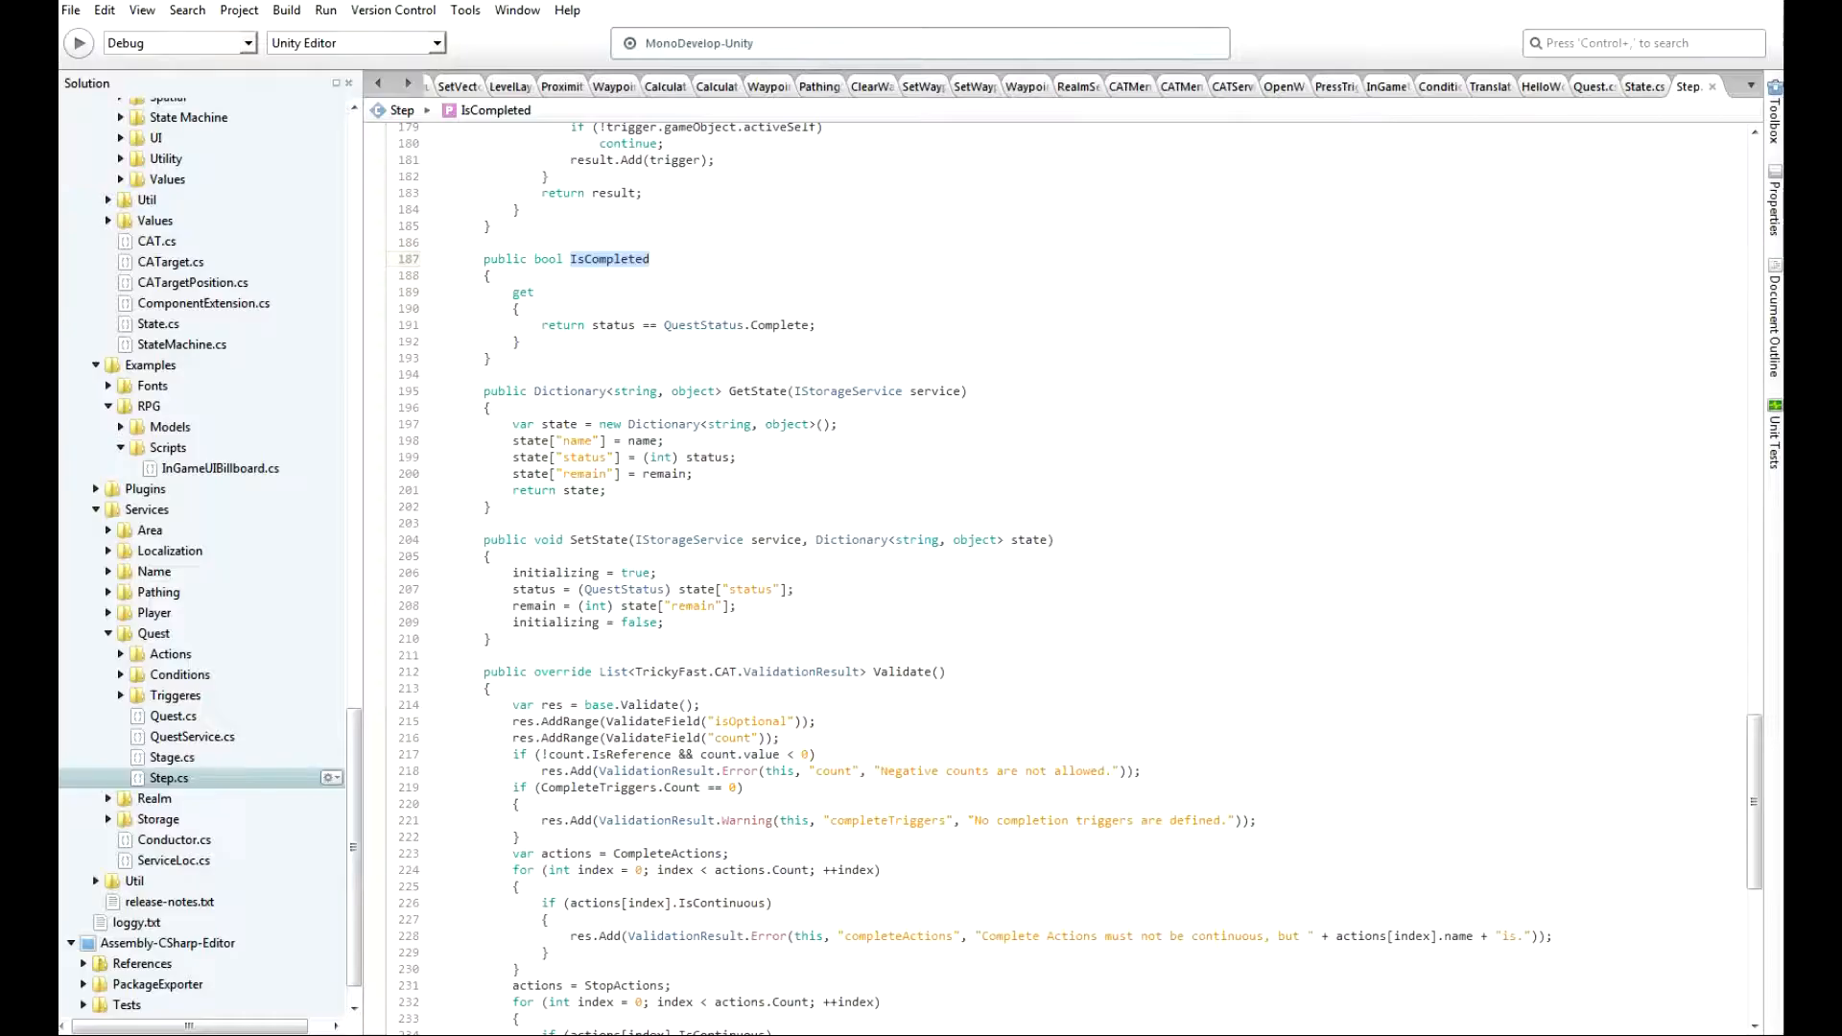
double_click(190, 718)
scroll(685, 596, "down", 5)
key("ctrl+f")
type("CurrentS")
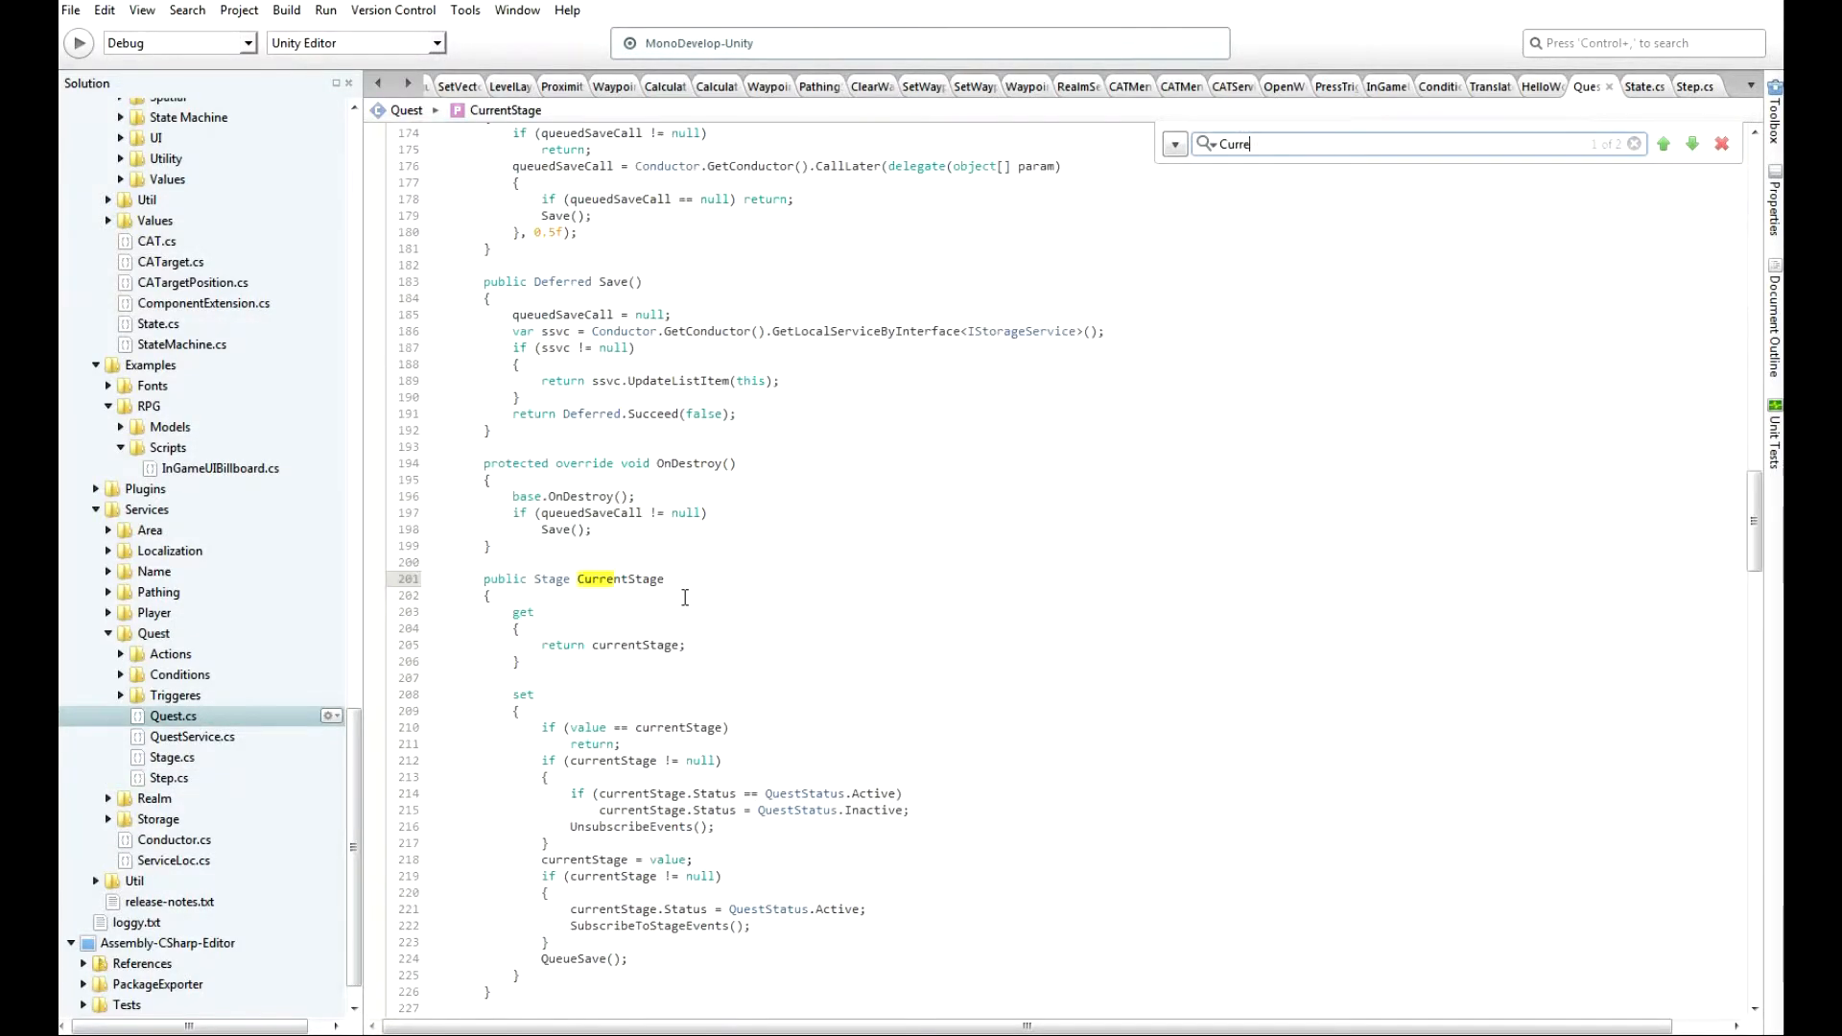
left_click(552, 579)
scroll(563, 288, "down", 9)
scroll(614, 419, "up", 4)
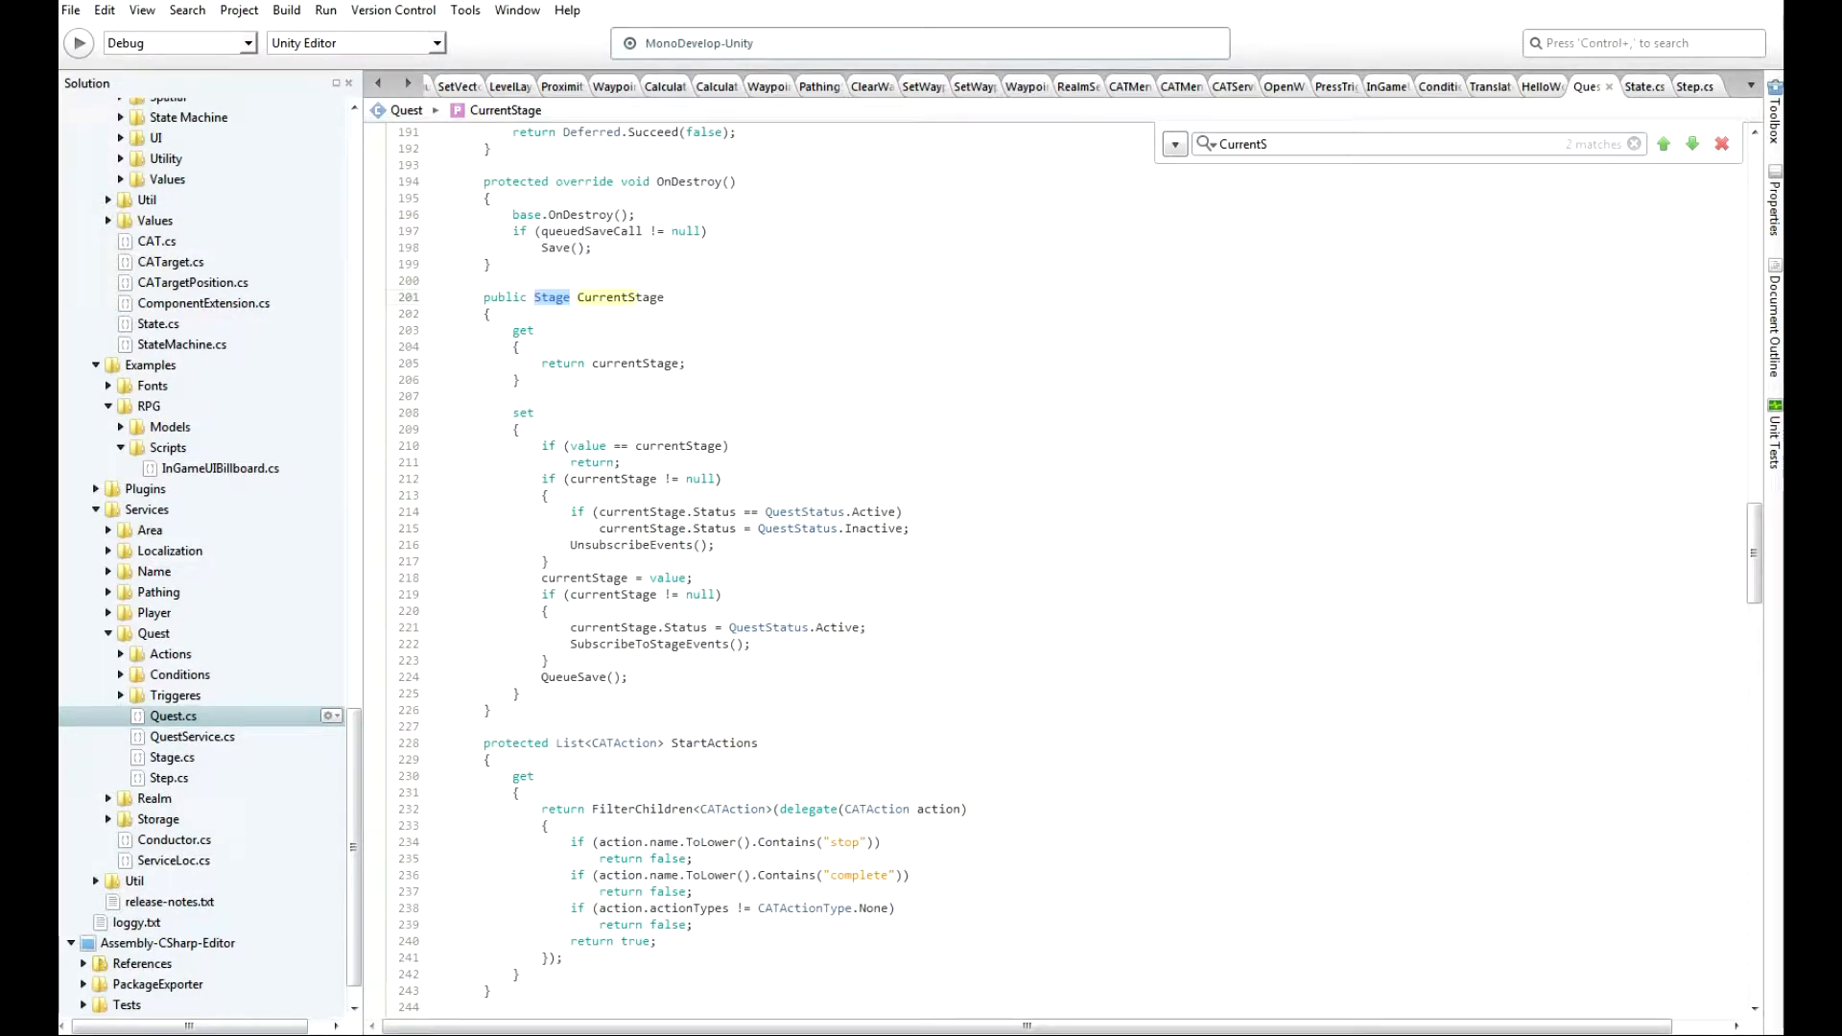
Switch back to Unity and add a Data Bind Base component to the Stuff object under StagePrefab.
key("alt+Tab")
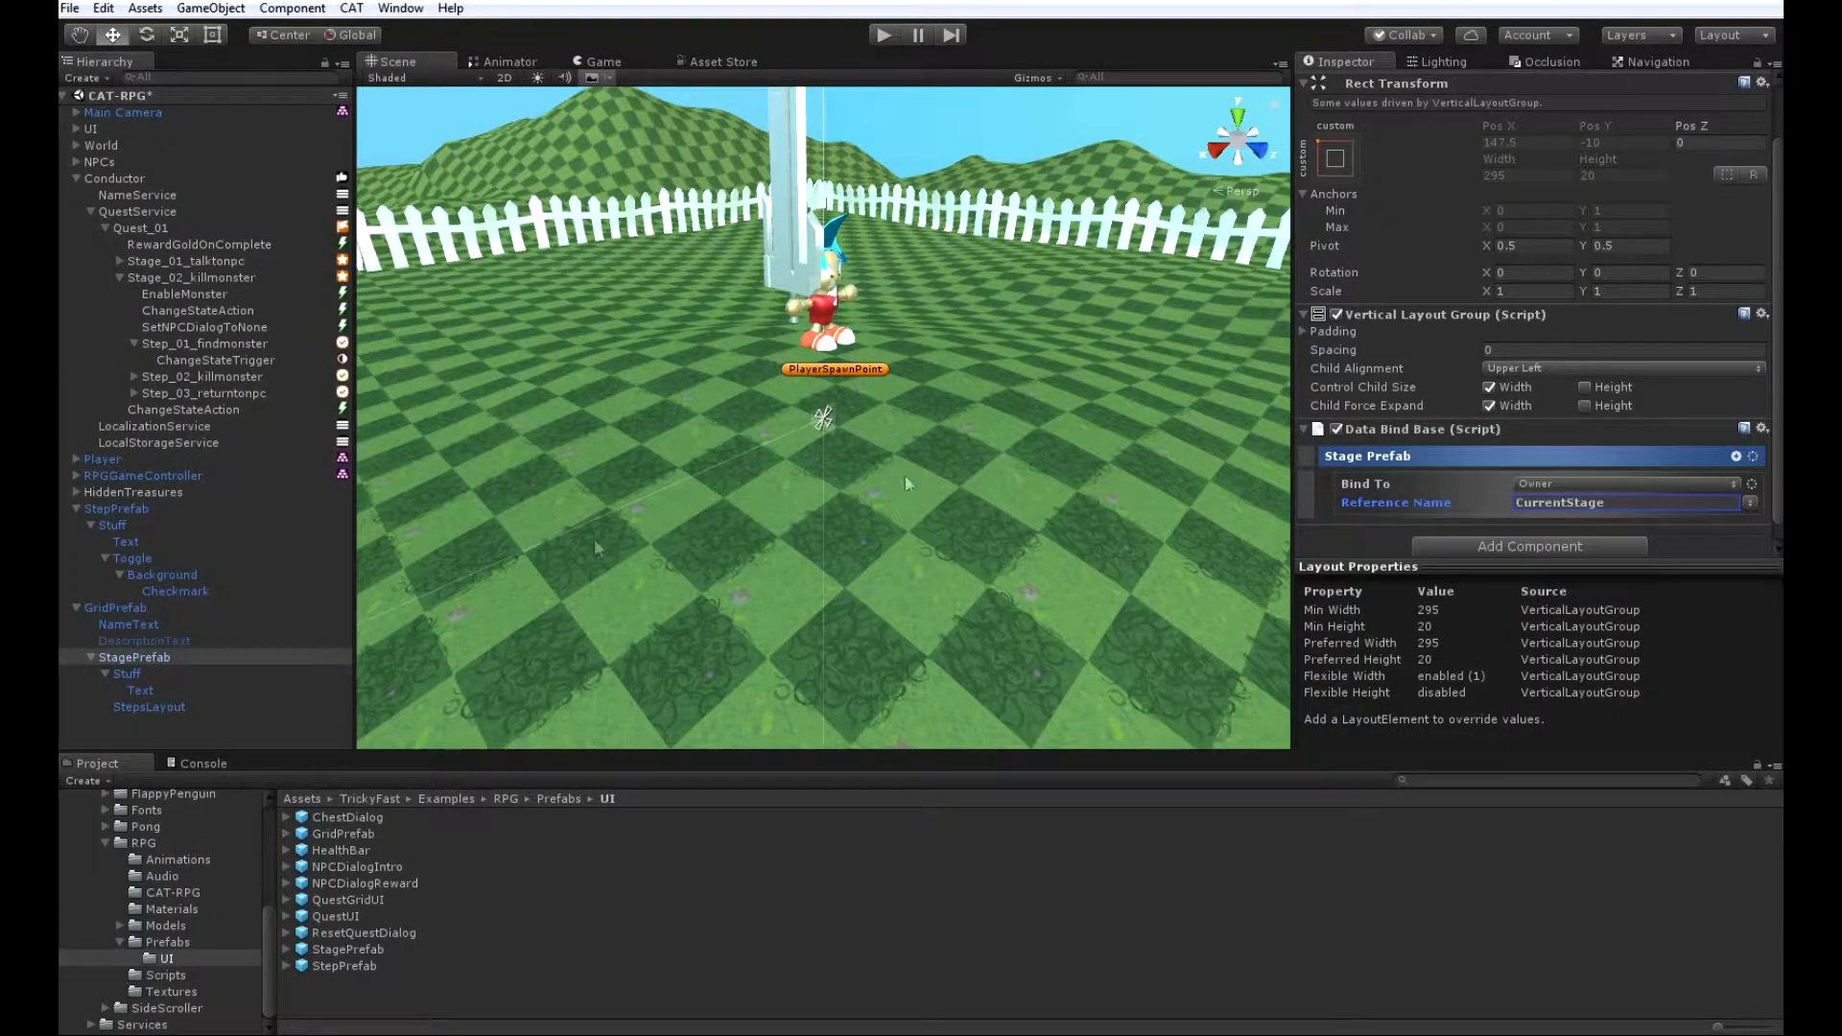
left_click(141, 673)
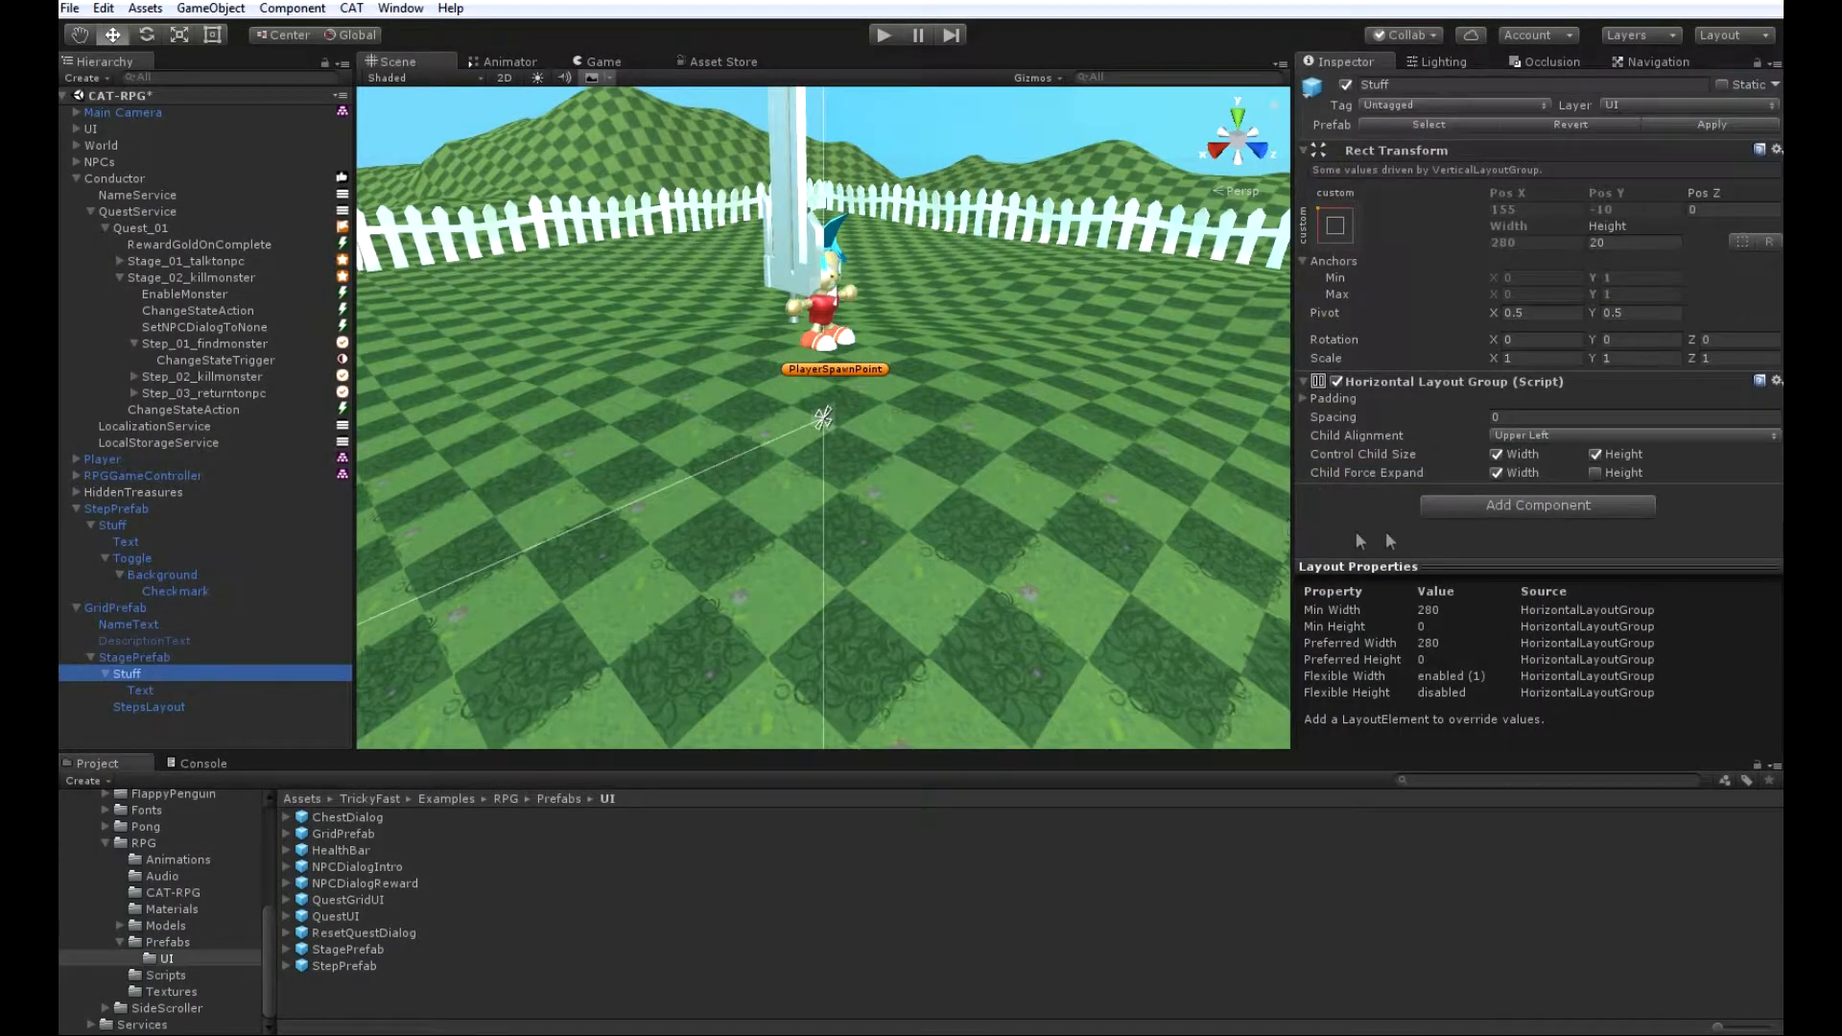
left_click(1538, 505)
left_click(1489, 587)
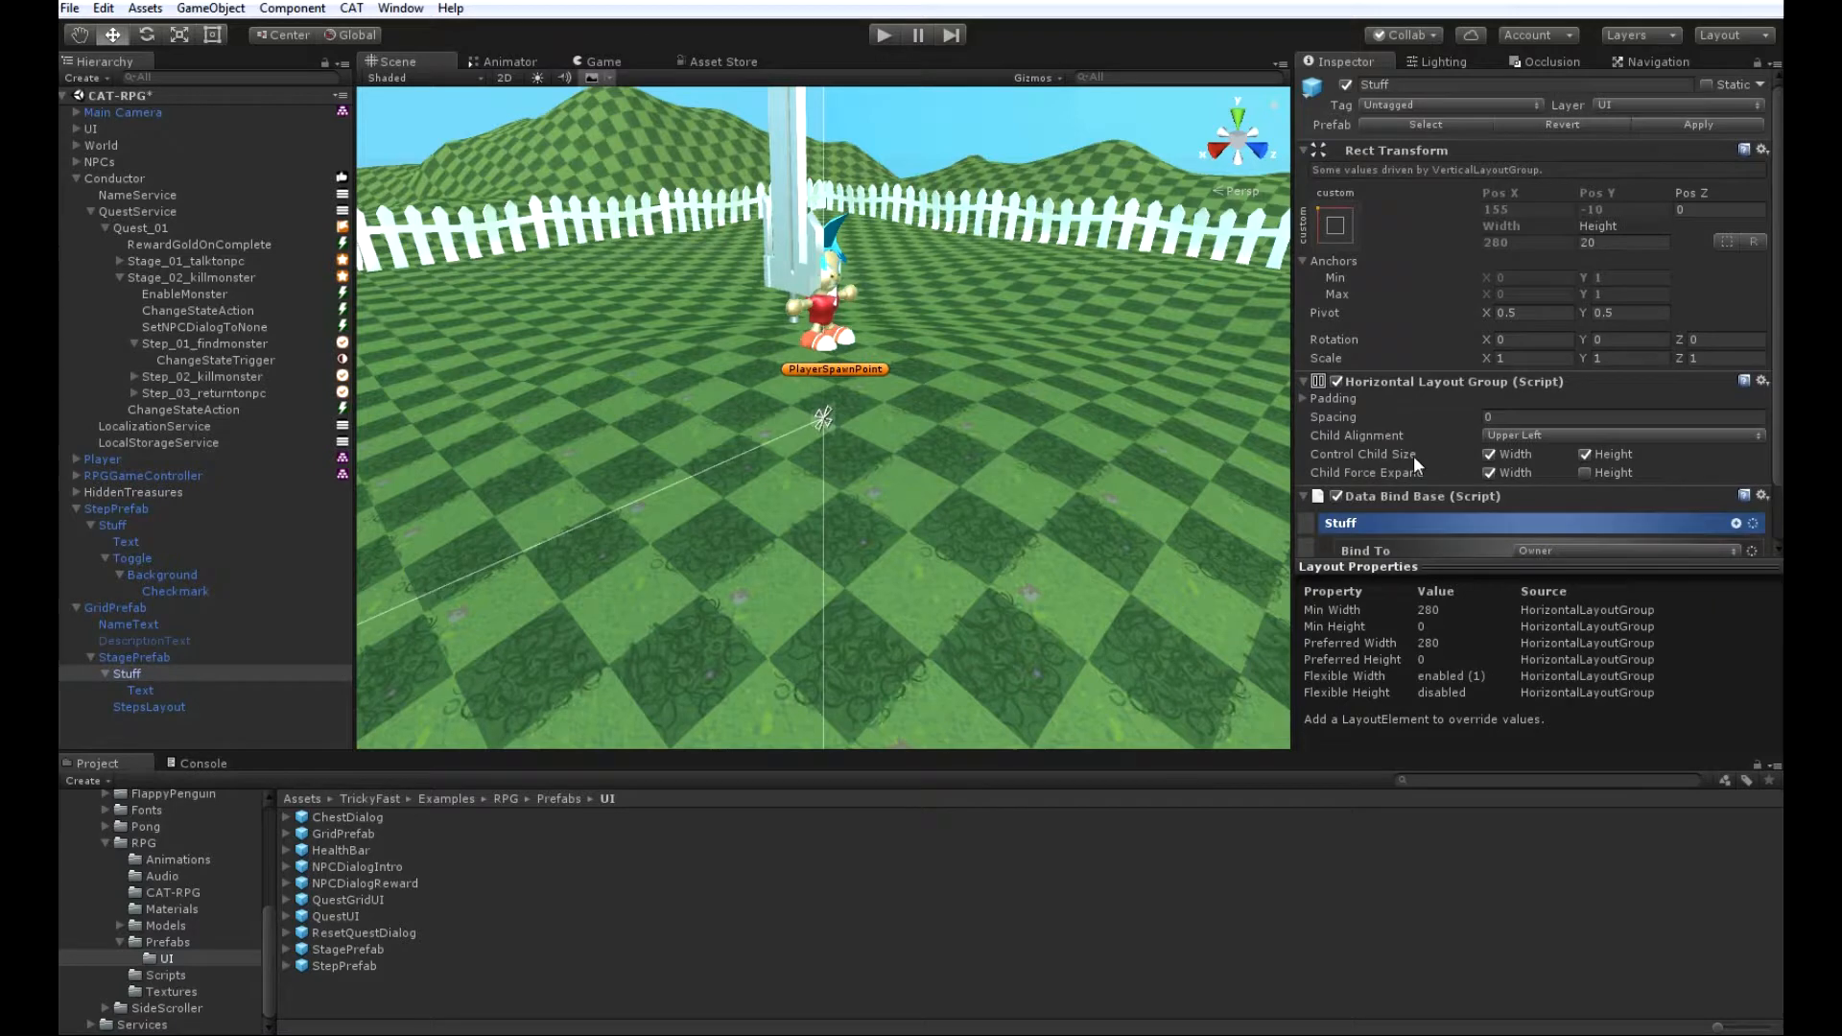
scroll(1414, 457, "down", 2)
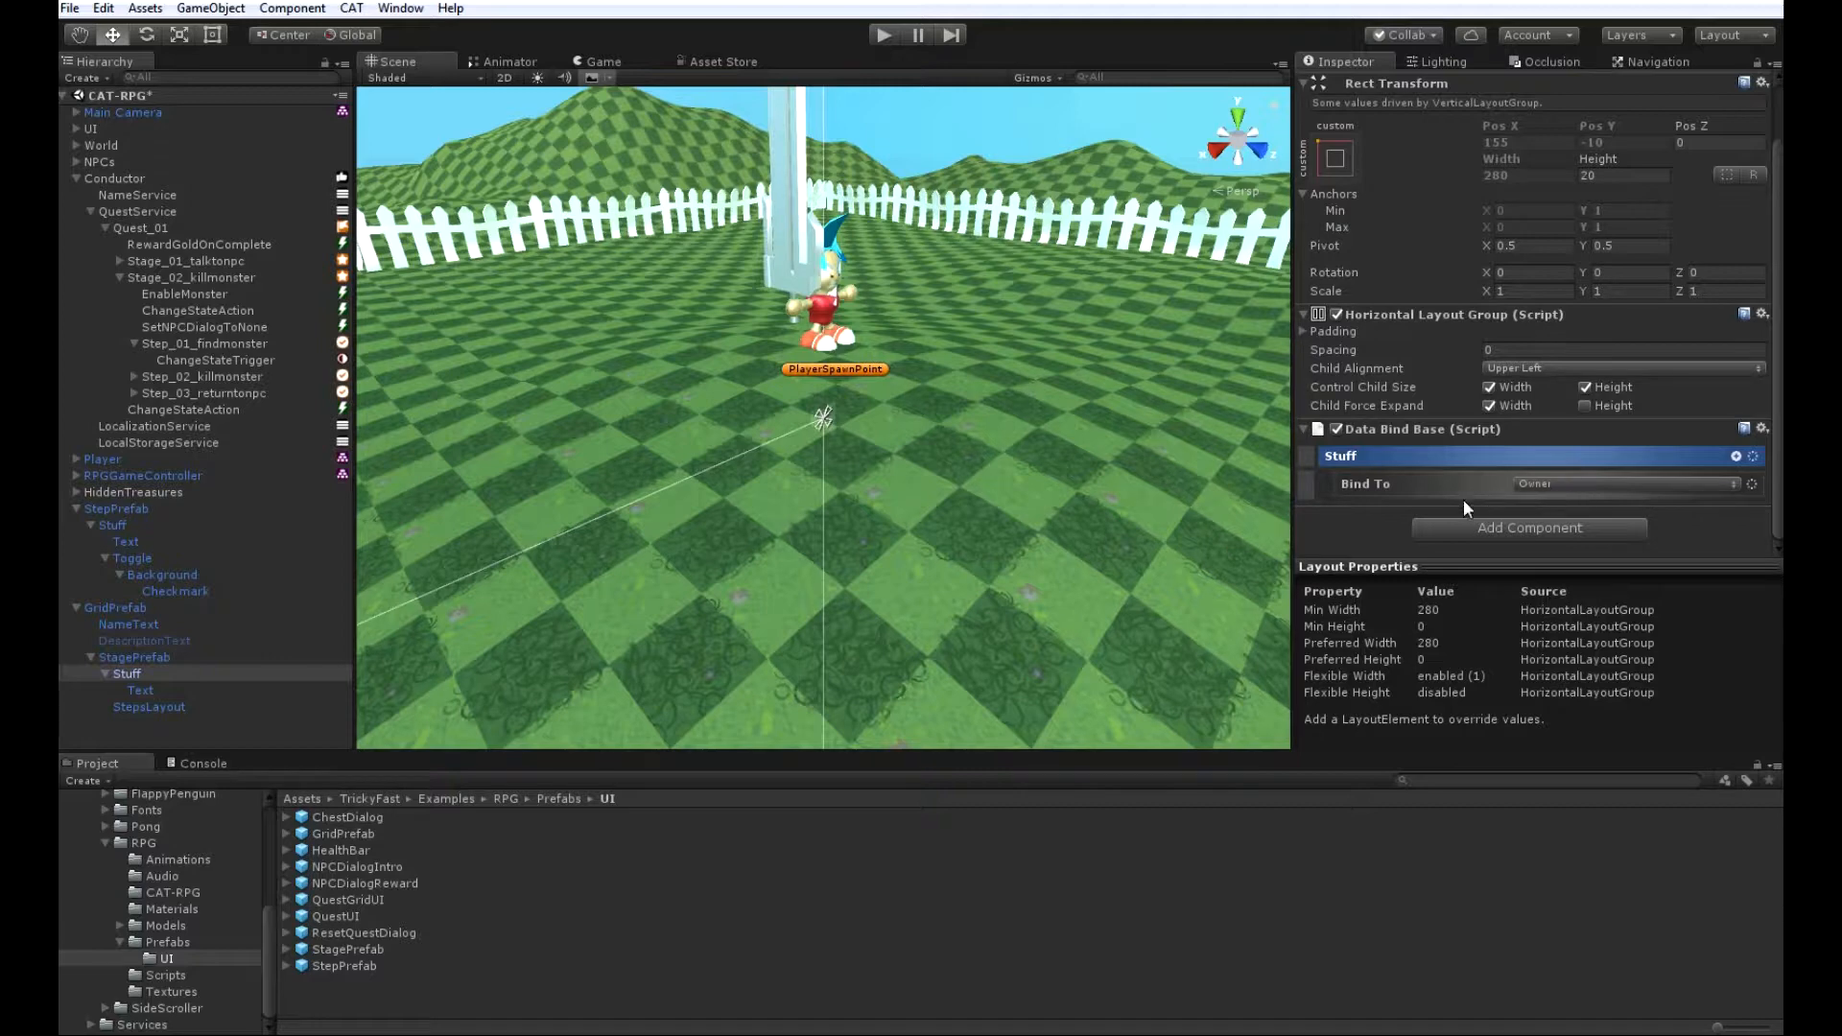
Add a UI Text Data Bind component to the Text object inside StagePrefab's Stuff.
left_click(144, 691)
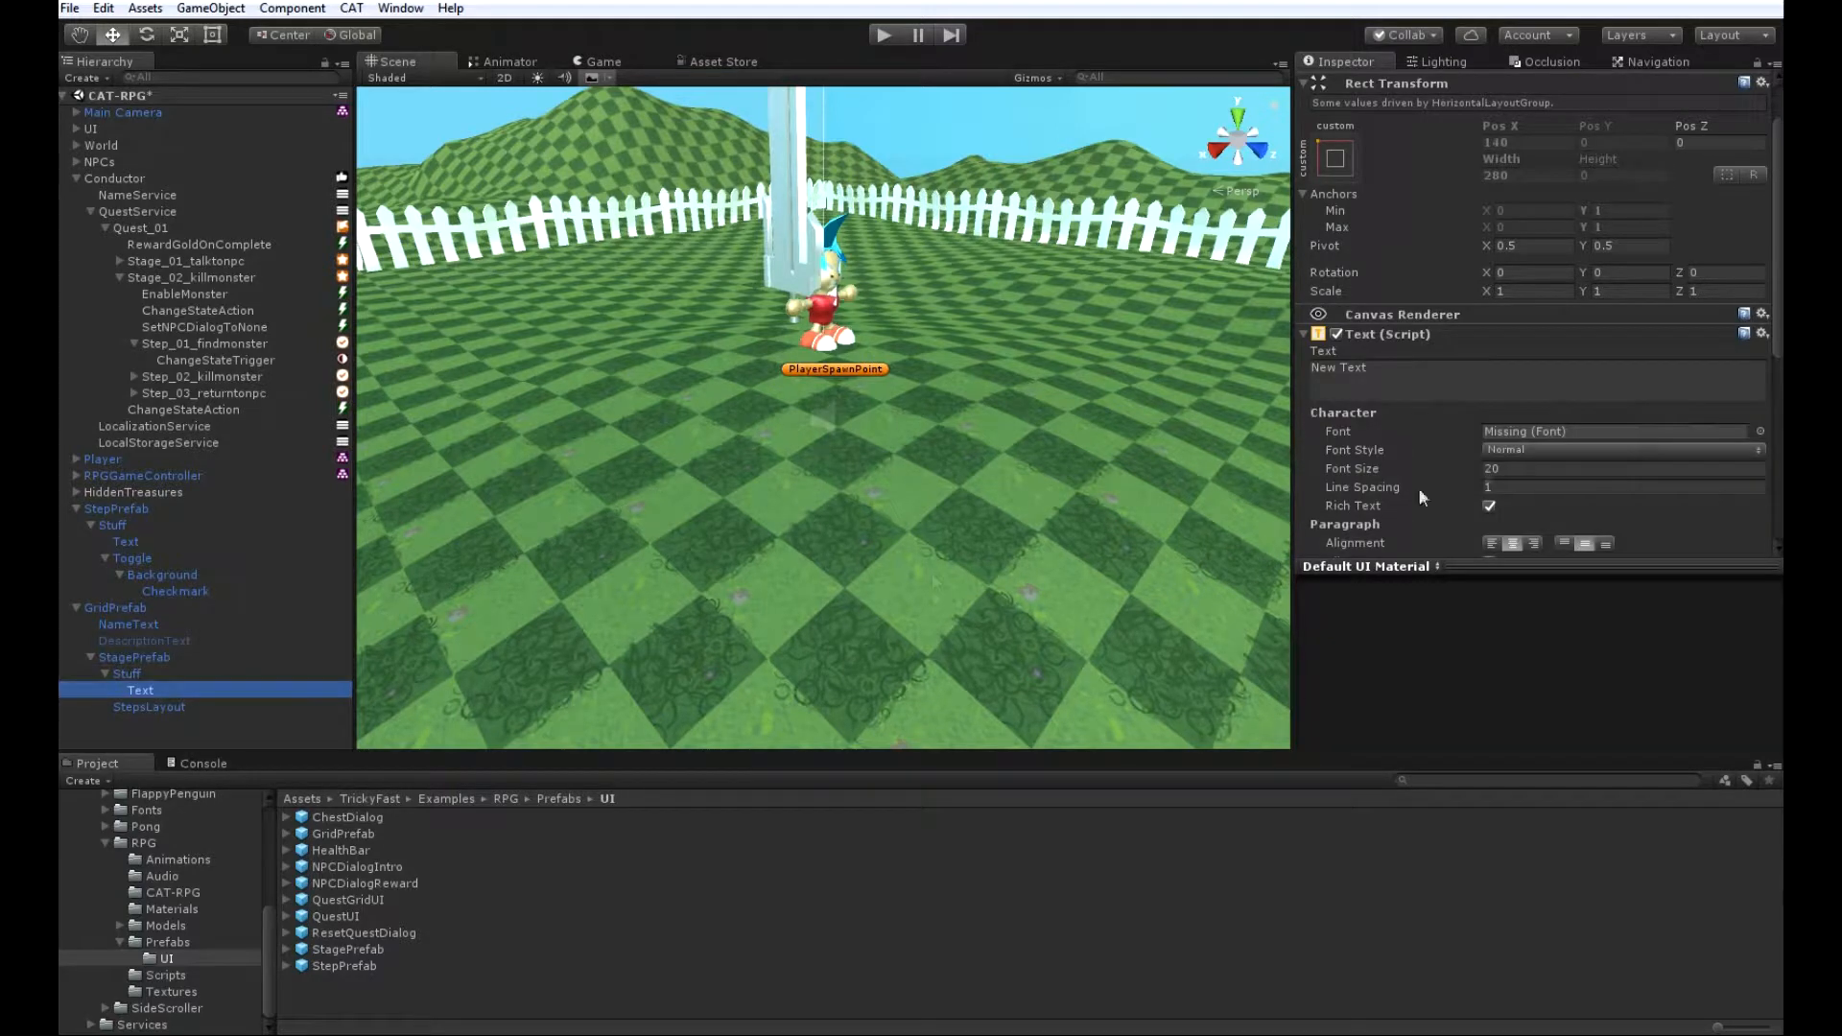
scroll(1391, 407, "down", 8)
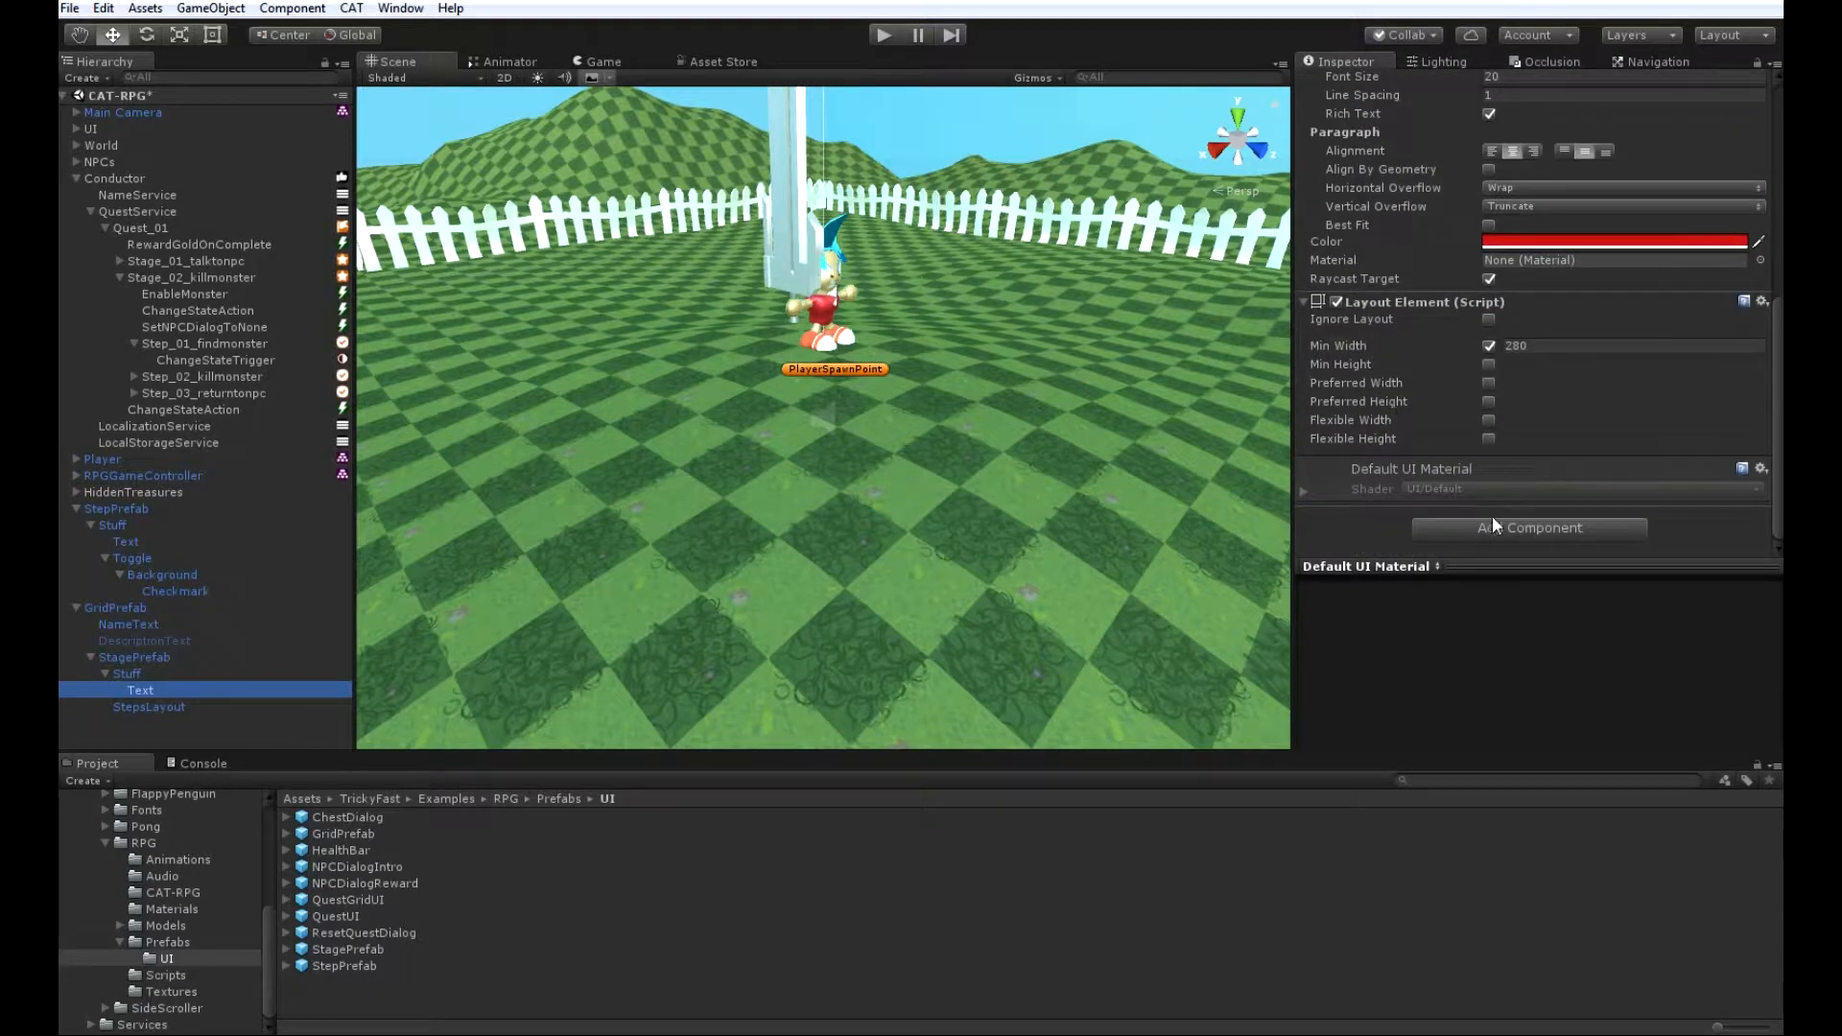
left_click(1500, 527)
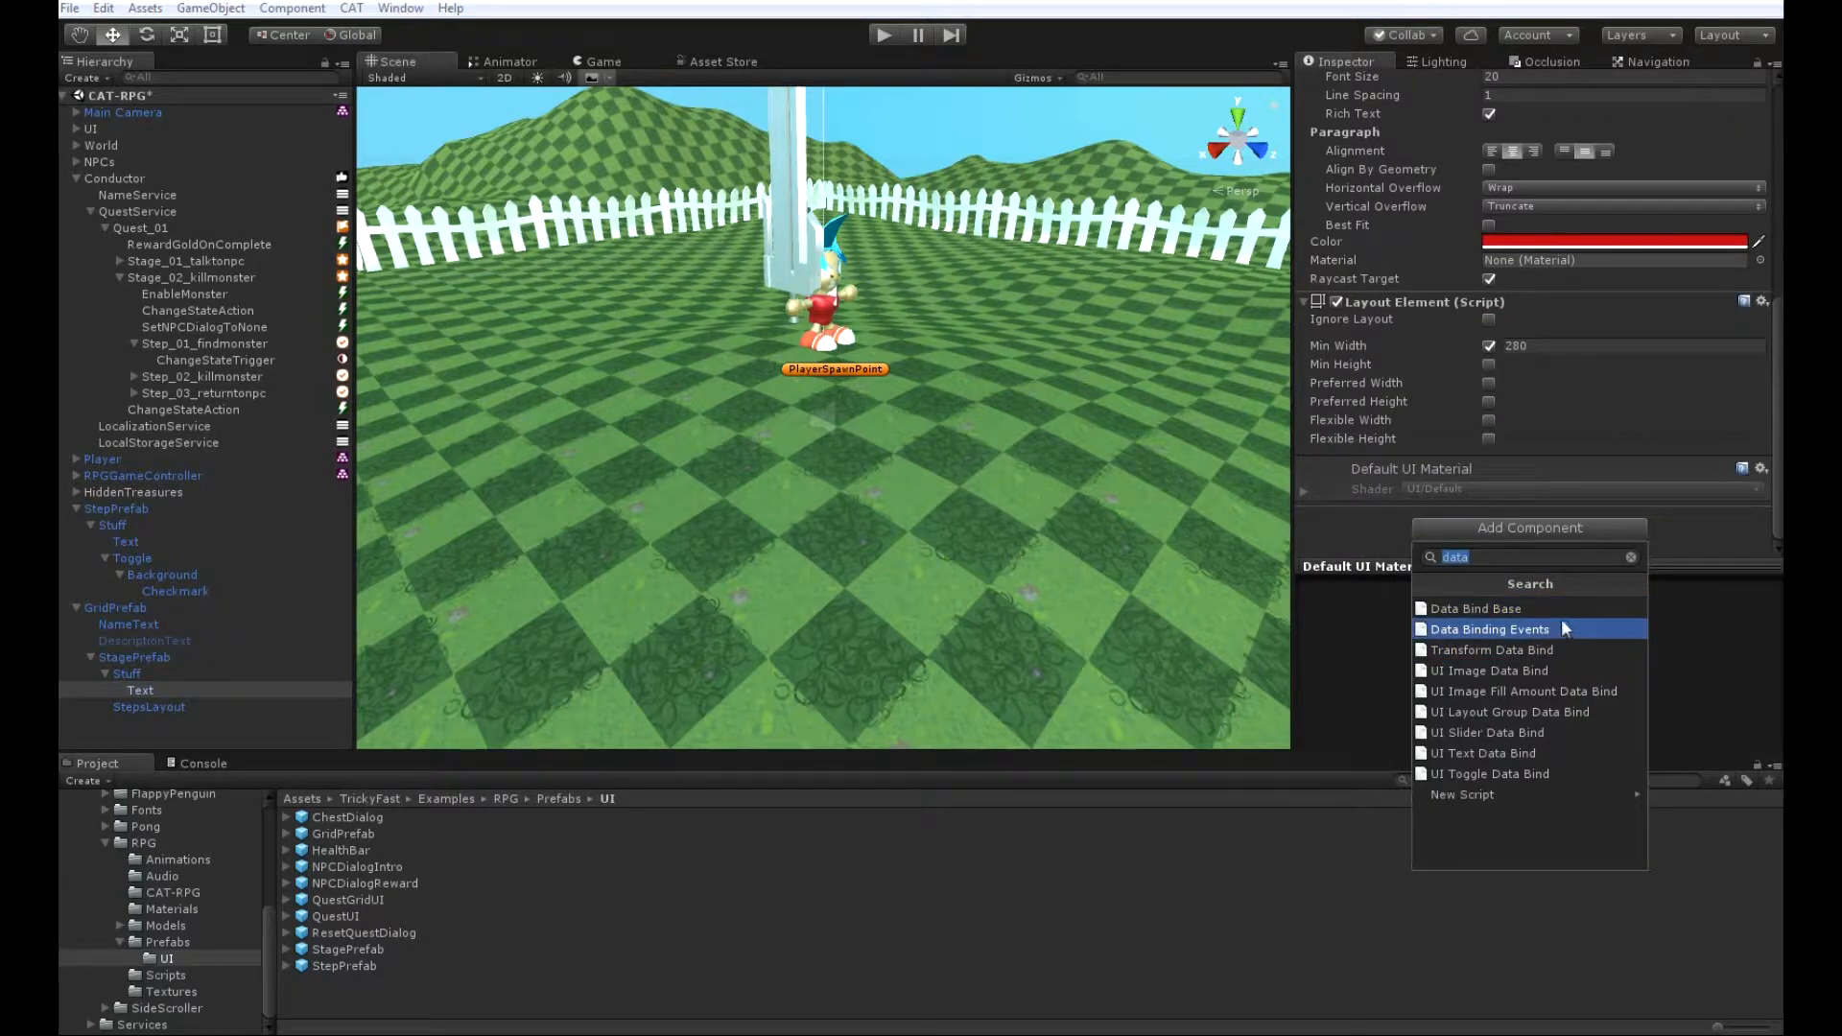
left_click(1553, 752)
Set the Text Value source of the StagePrefab text's data bind to Owner with the reference name "Name".
scroll(1435, 439, "down", 2)
scroll(1435, 440, "down", 2)
left_click(1751, 351)
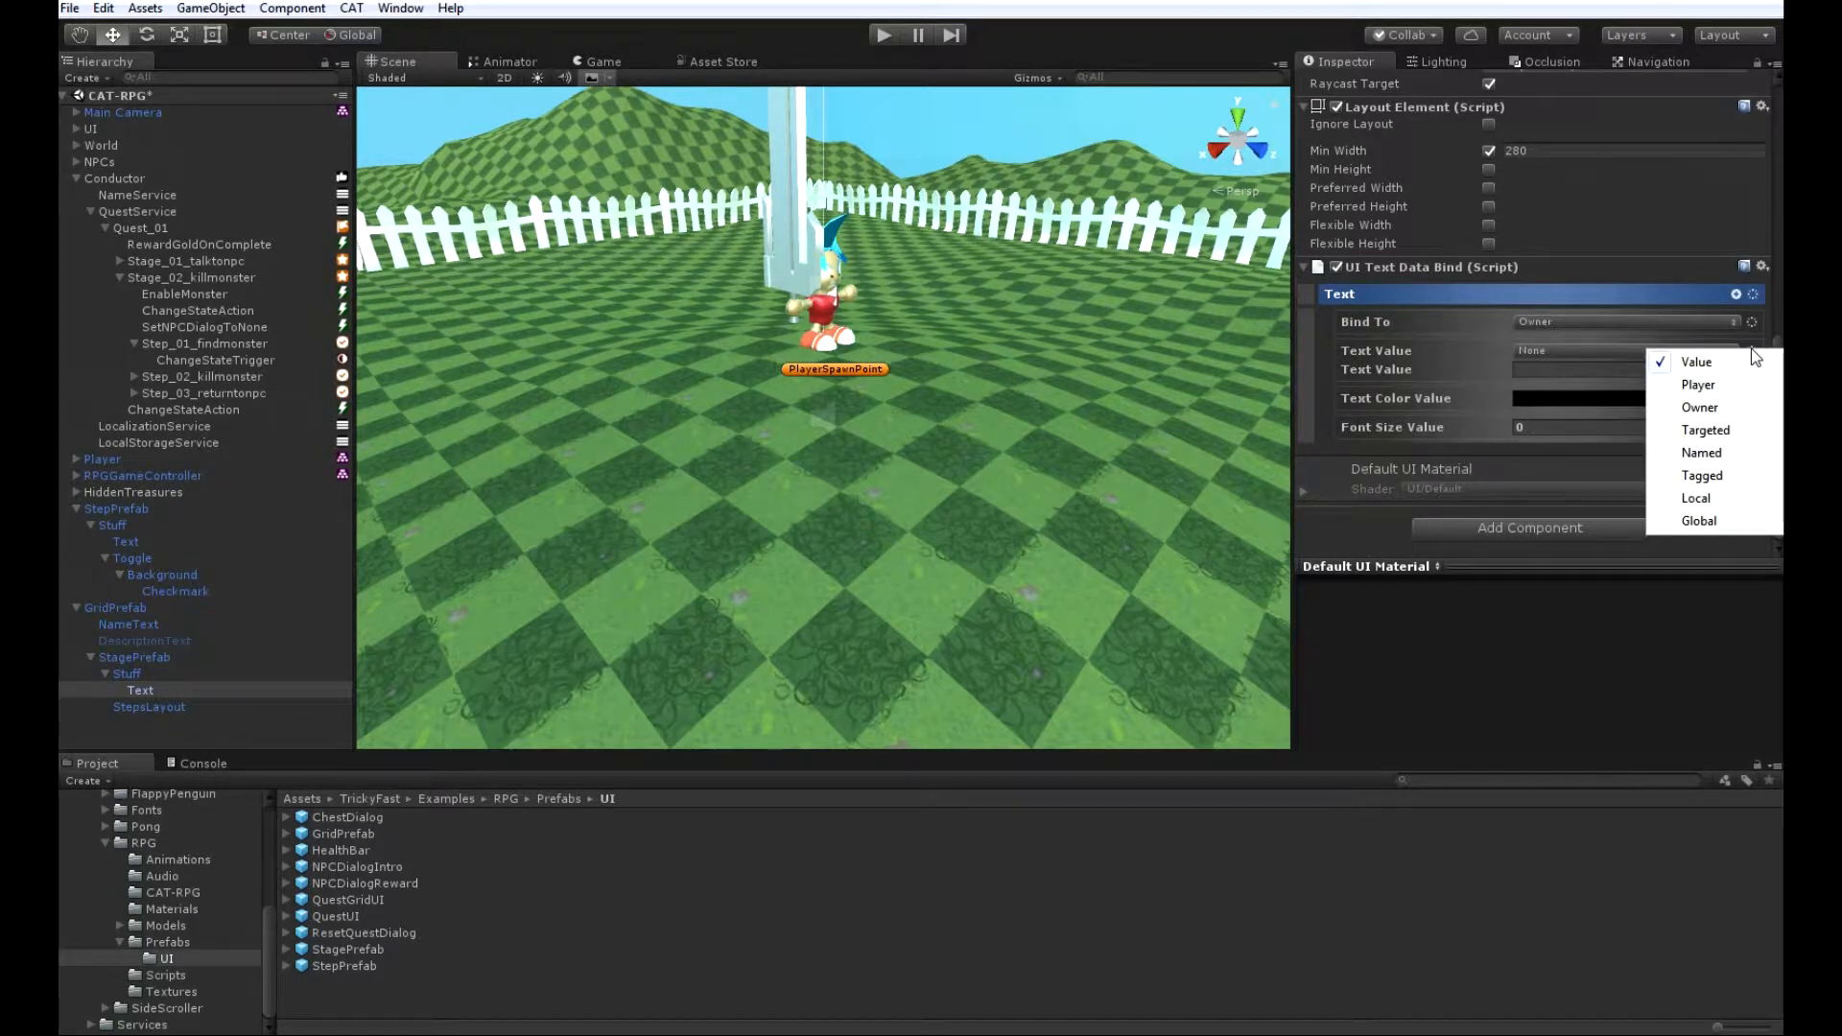
left_click(1714, 407)
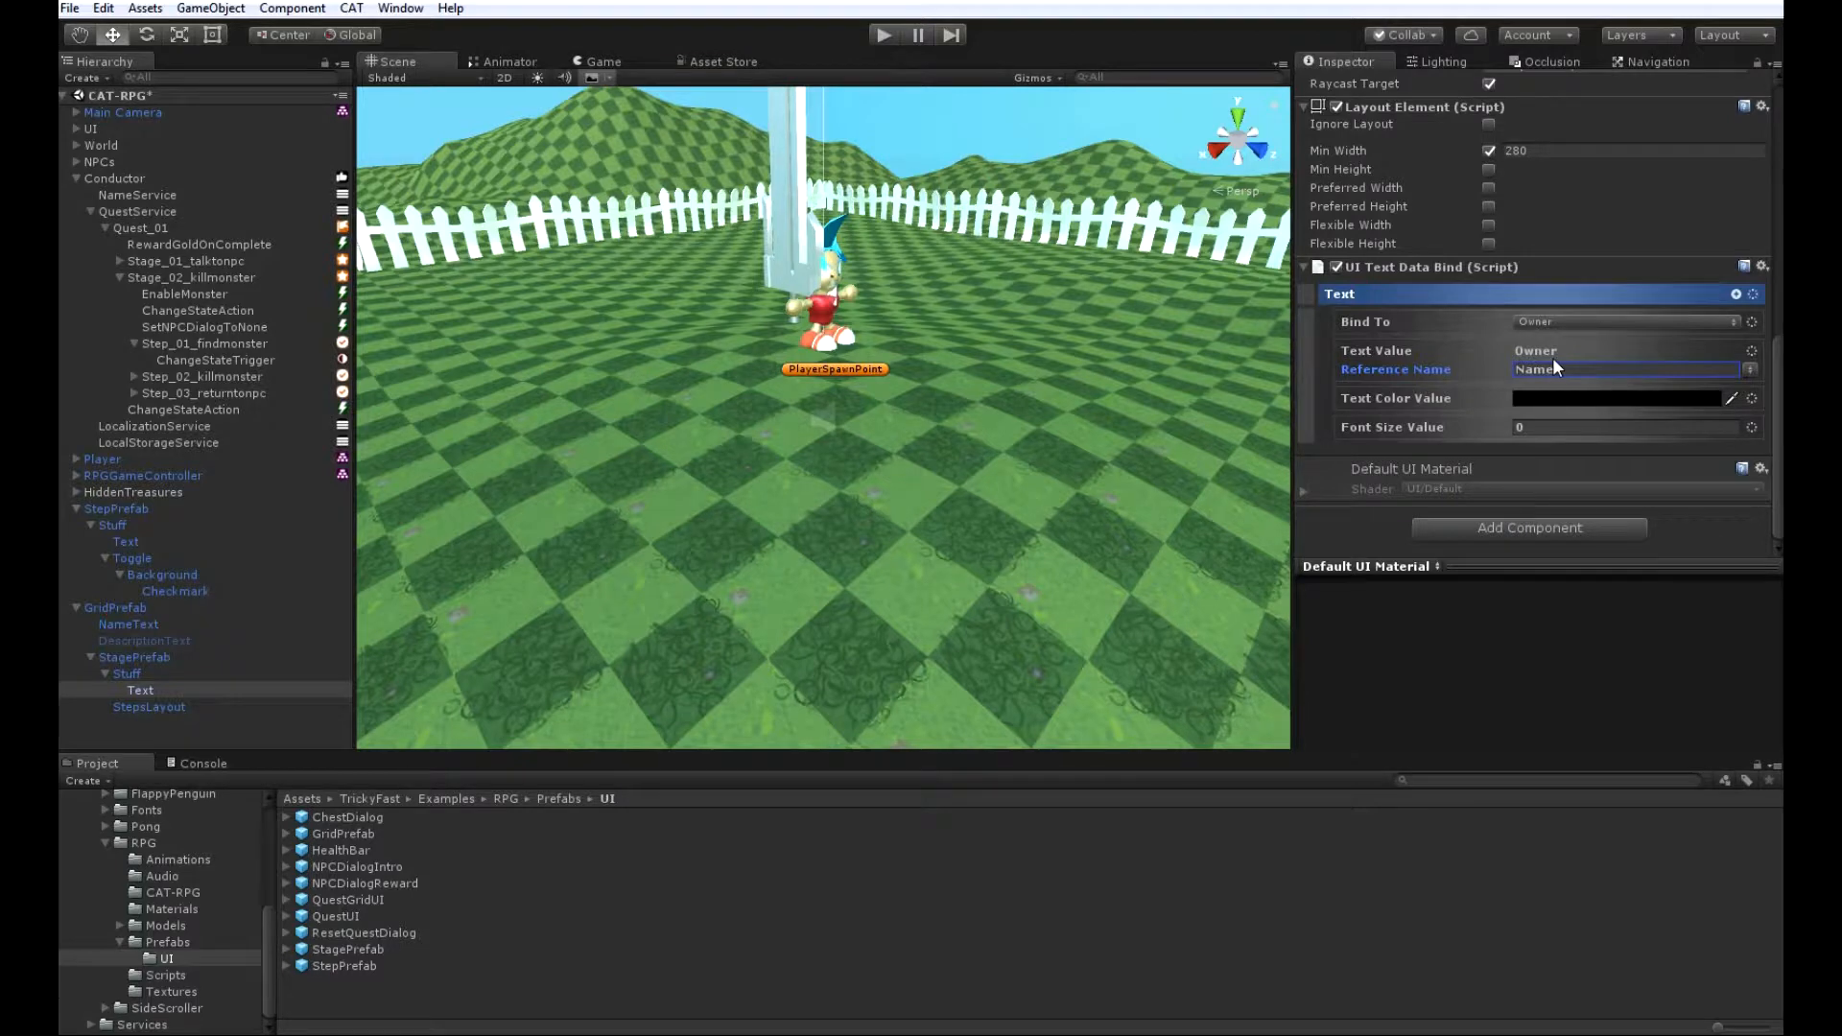
Add a UI Layout Group Data Bind component to the StepsLayout object under StagePrefab.
left_click(165, 707)
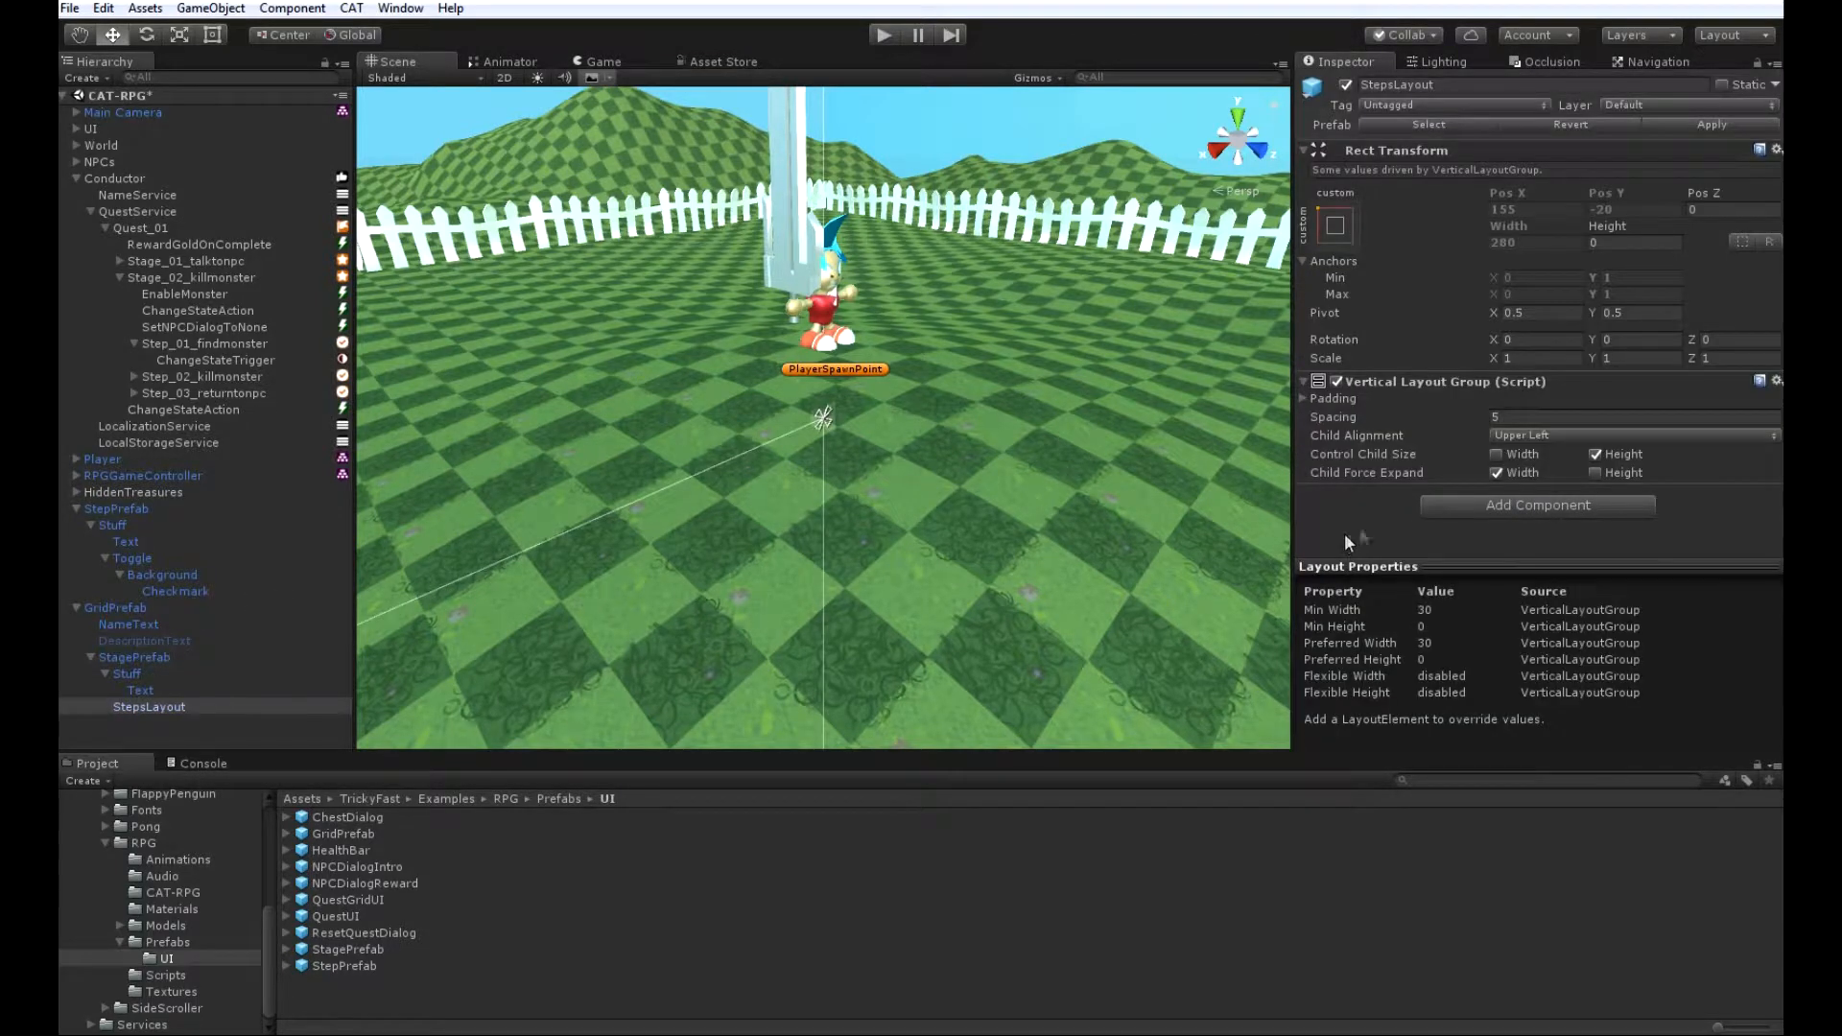
left_click(1526, 505)
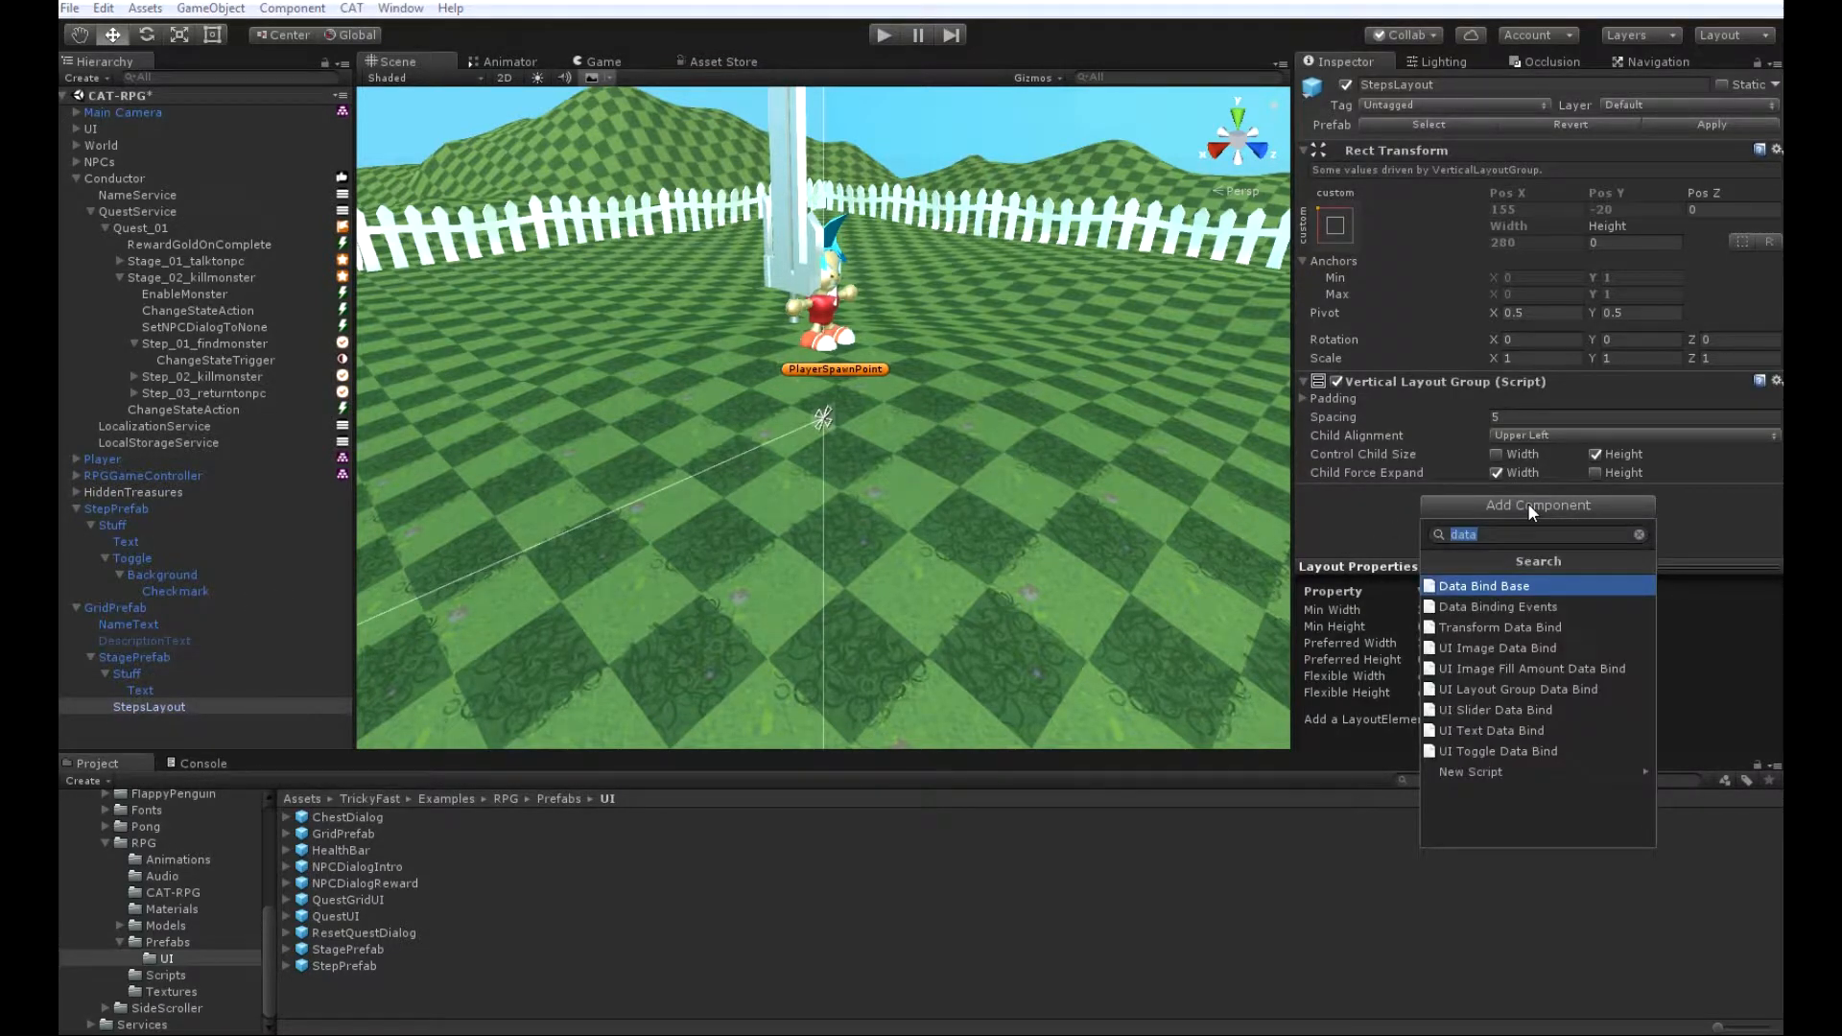
left_click(1591, 689)
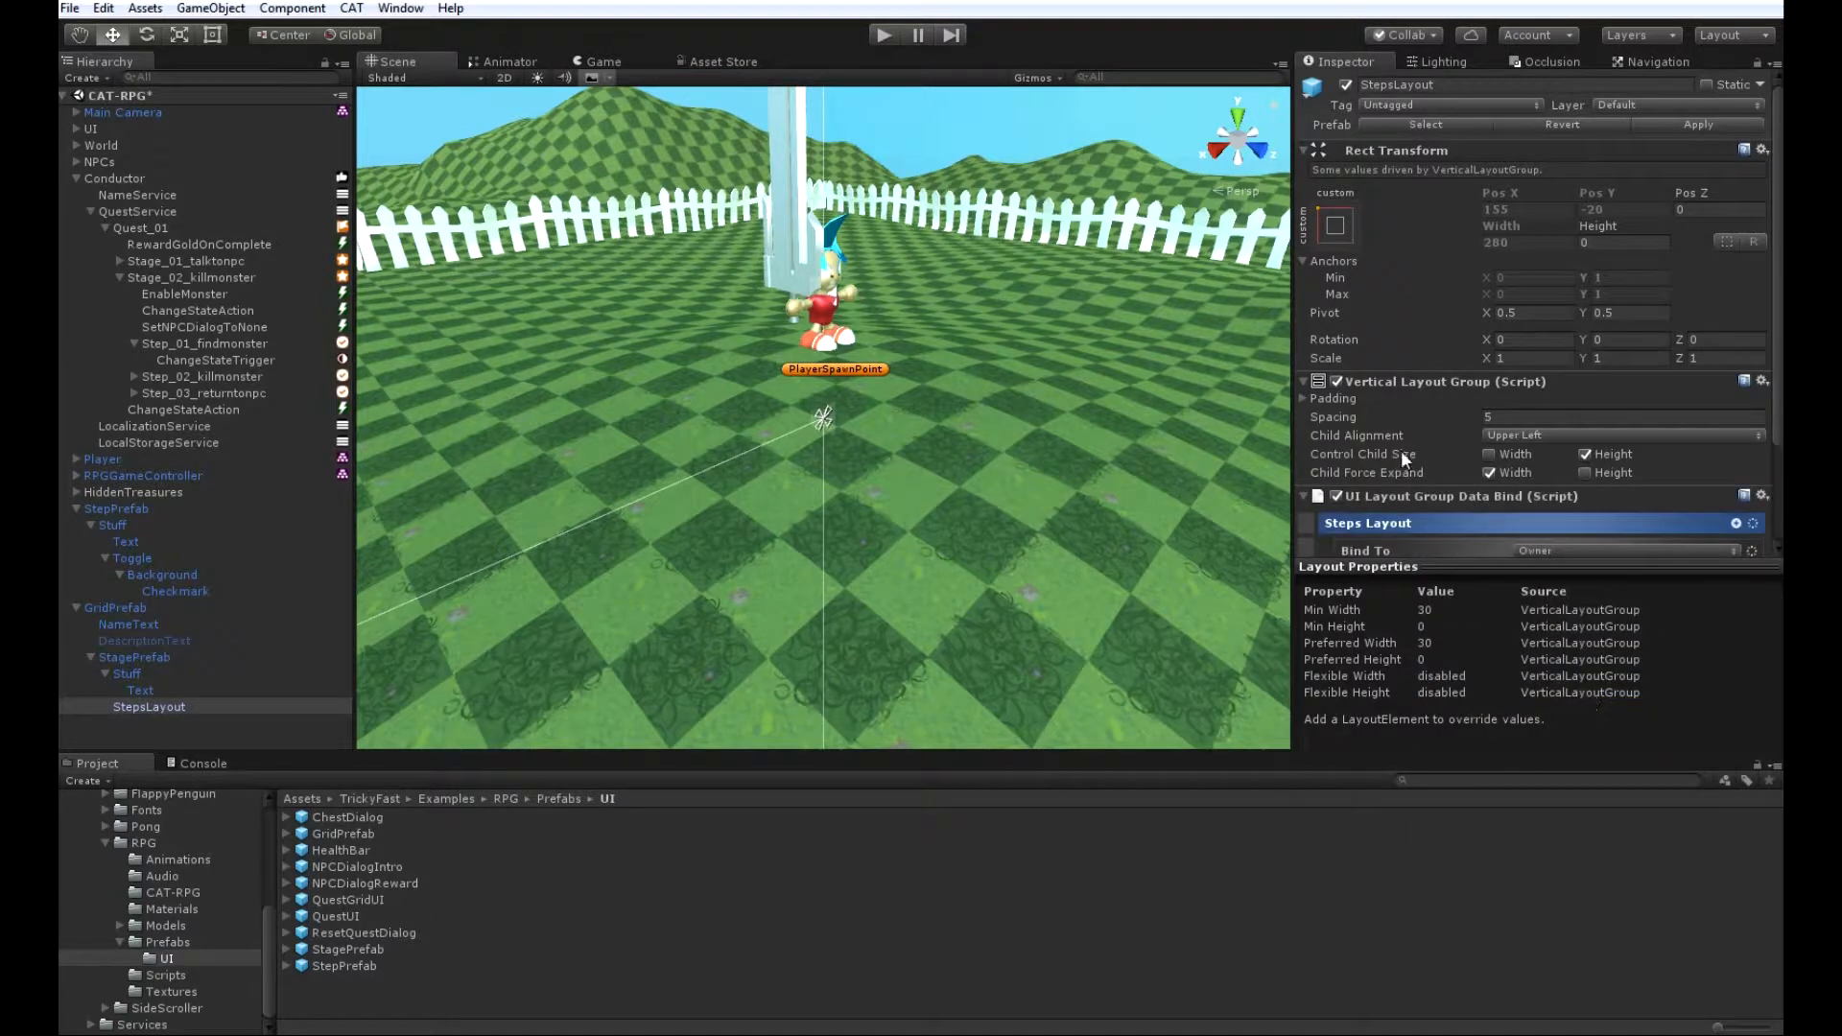
scroll(1401, 451, "down", 3)
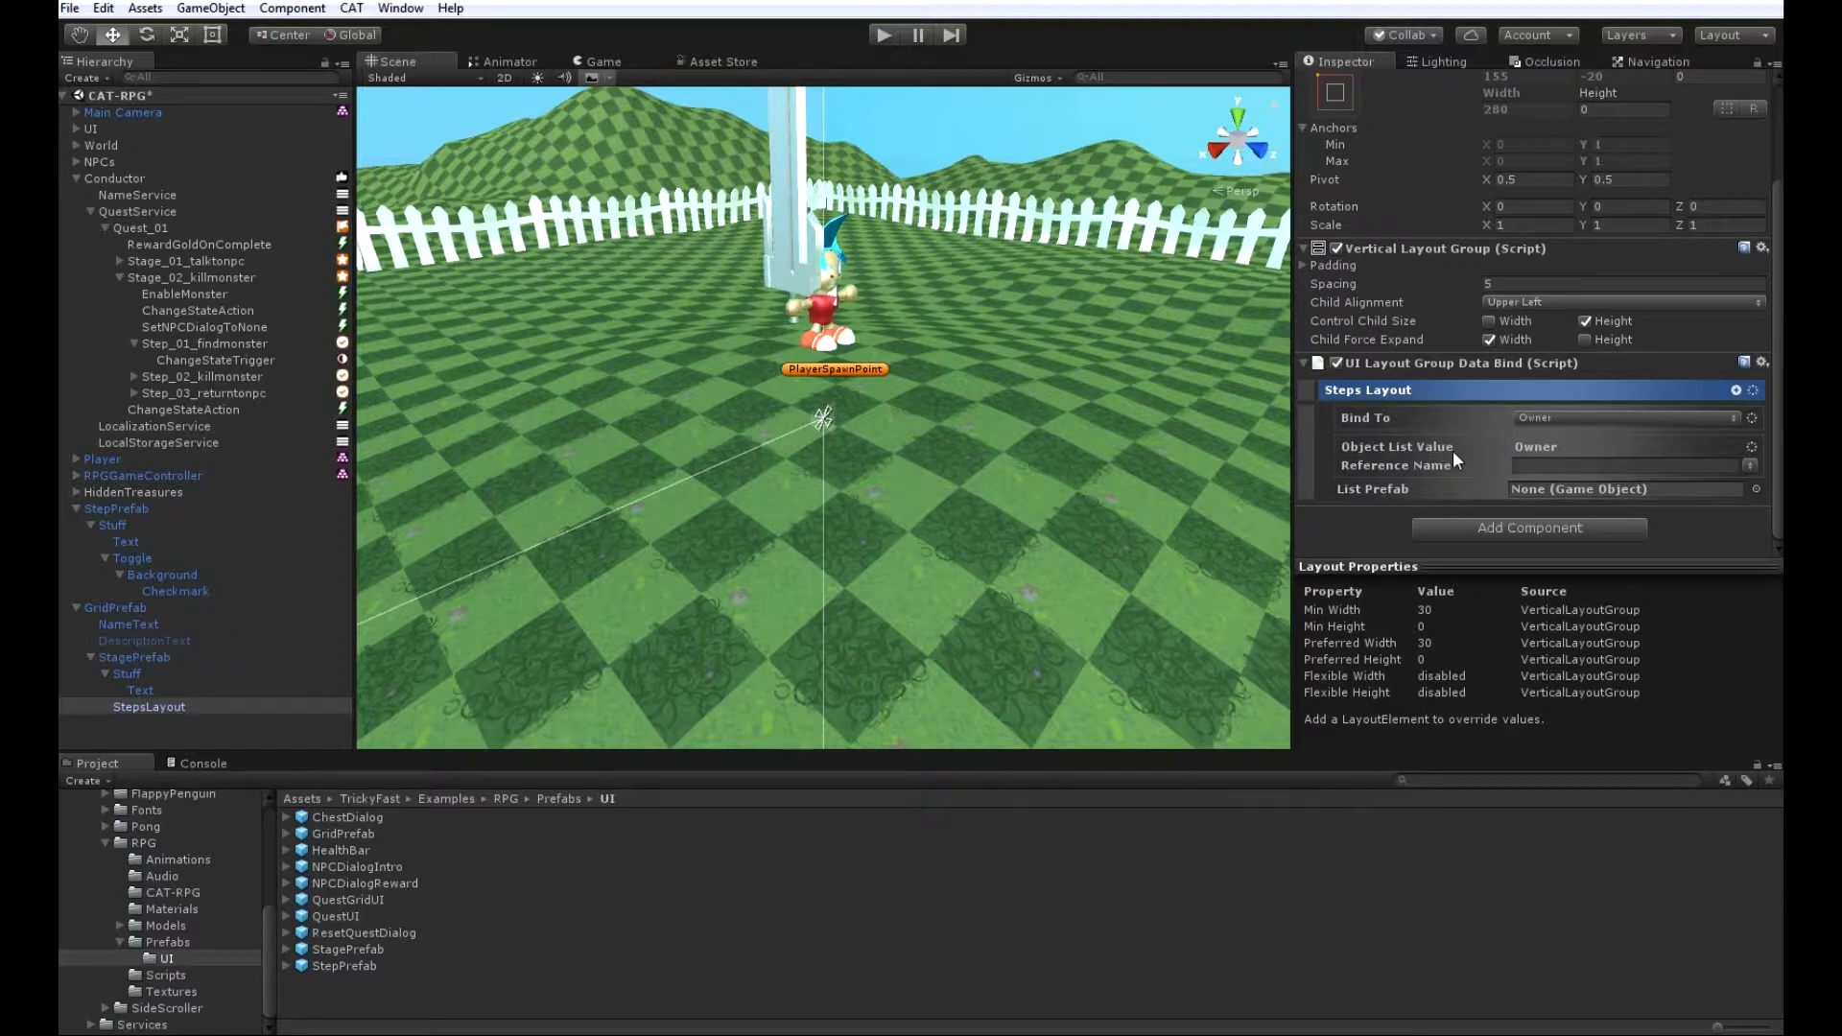
Set the Reference Name of the StepsLayout data bind's Object List Value to "BindableSteps".
left_click(1593, 464)
type("BindableSteps")
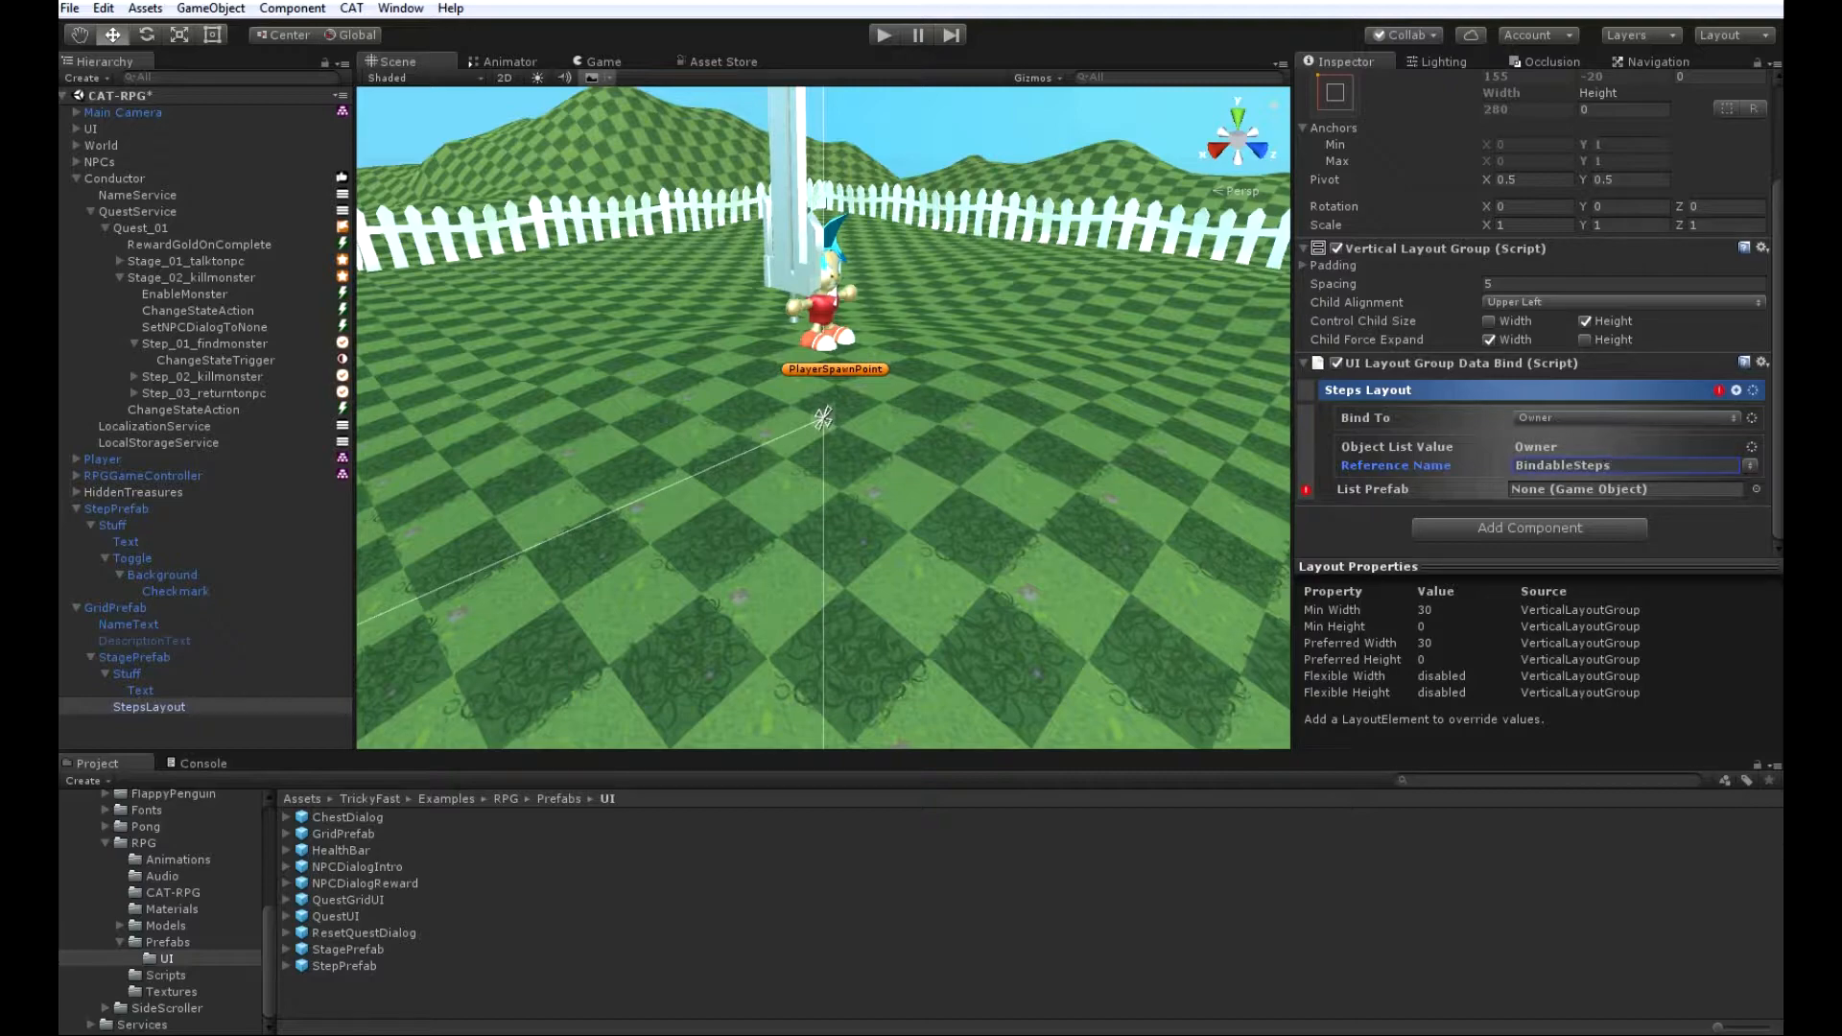
Switch to MonoDevelop, open Stage.cs and examine the Stage class for the property that supplies the bindable steps list.
key("alt+Tab")
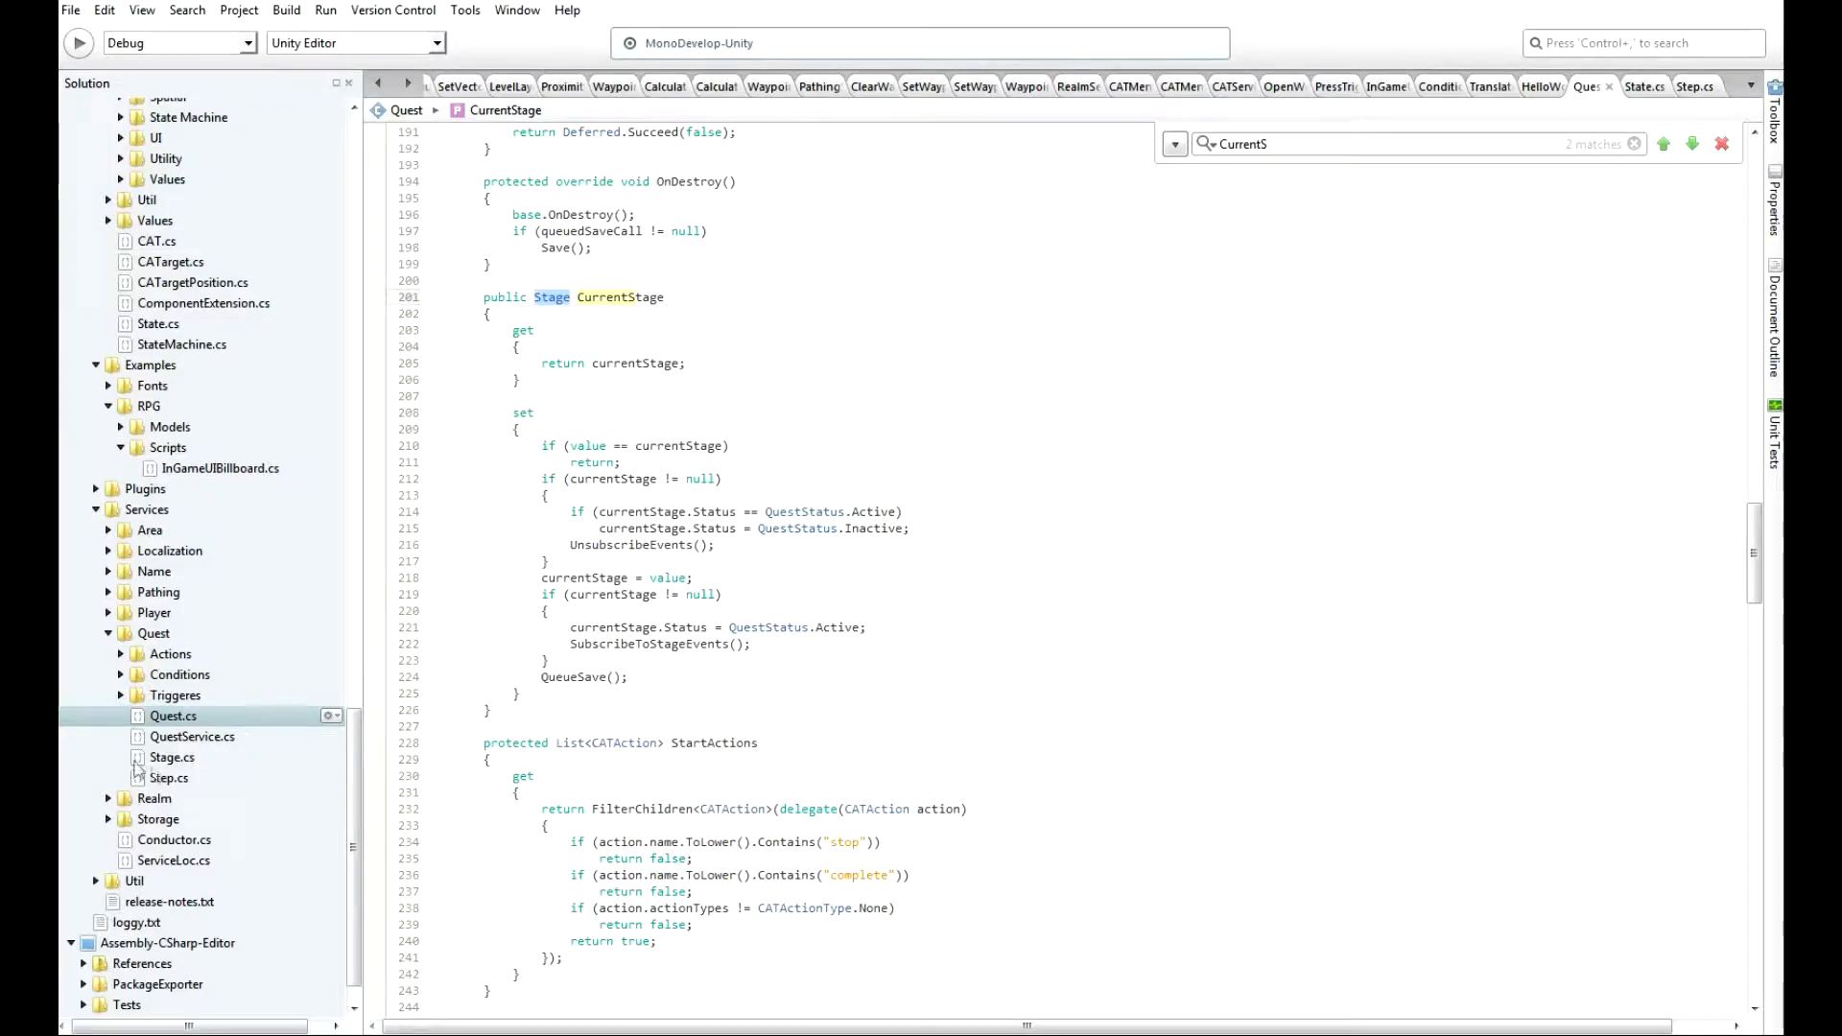
double_click(190, 759)
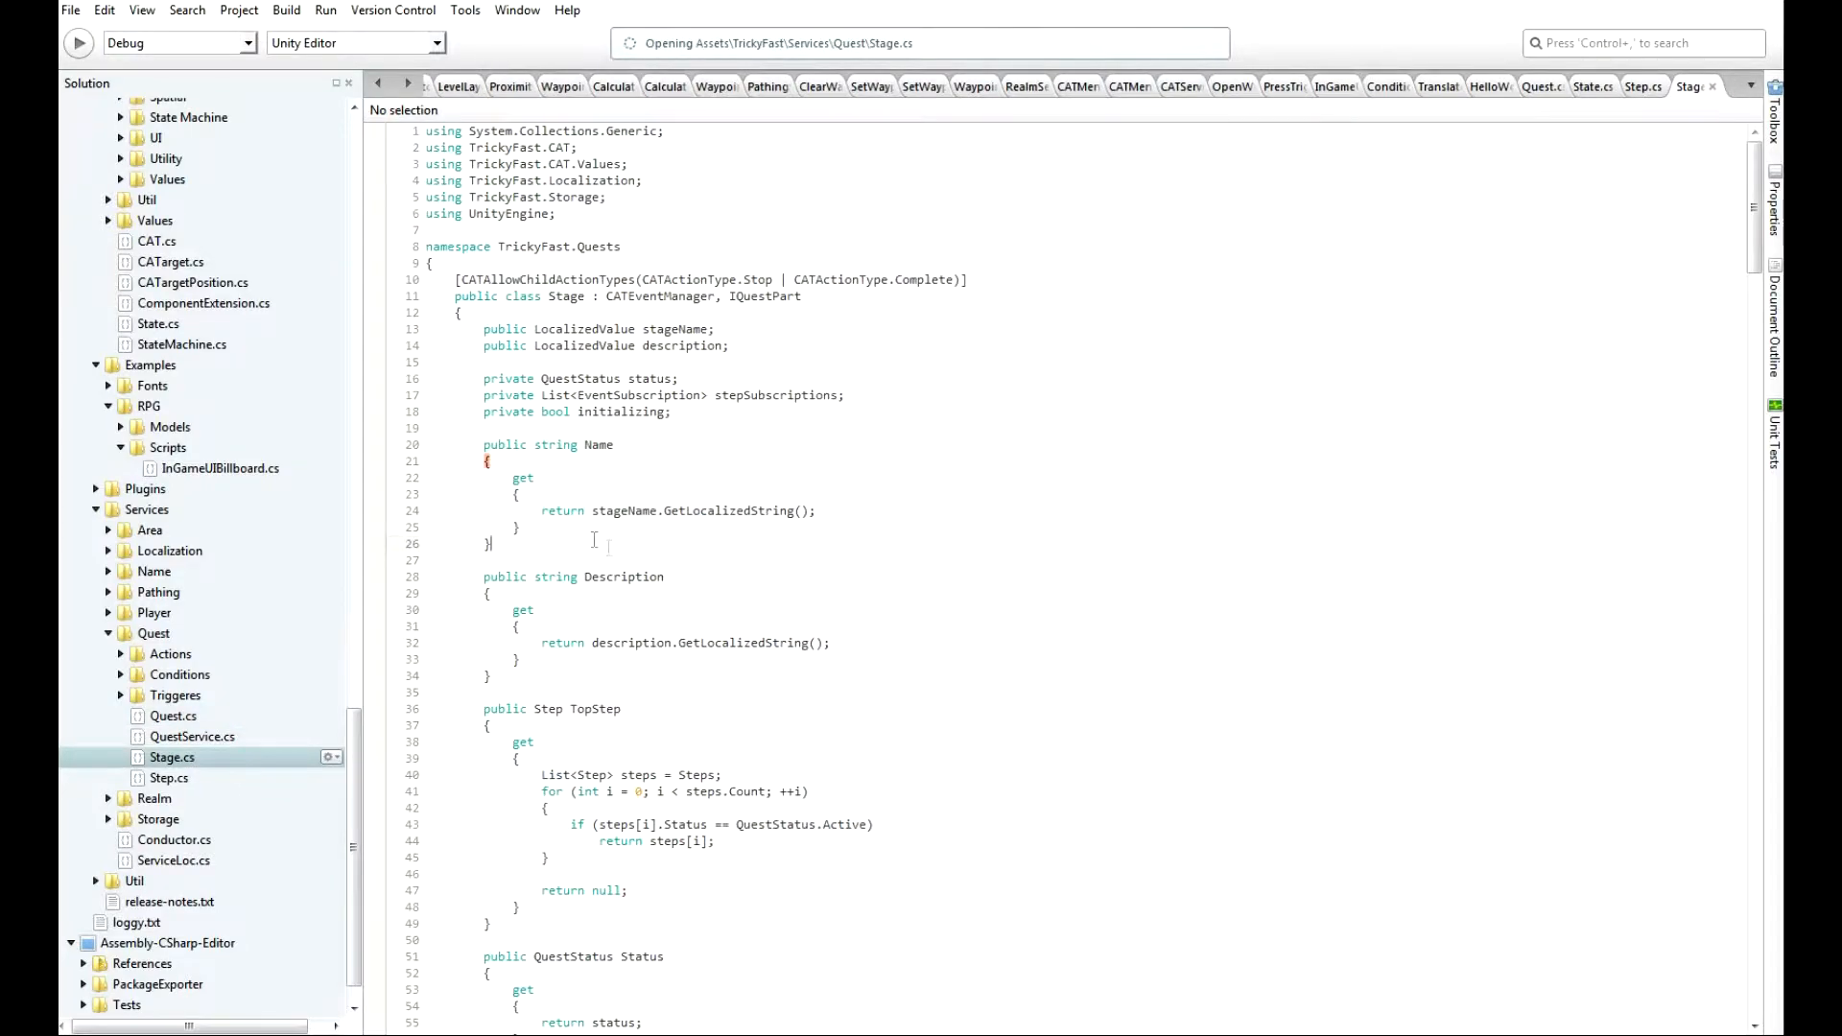
scroll(701, 576, "down", 20)
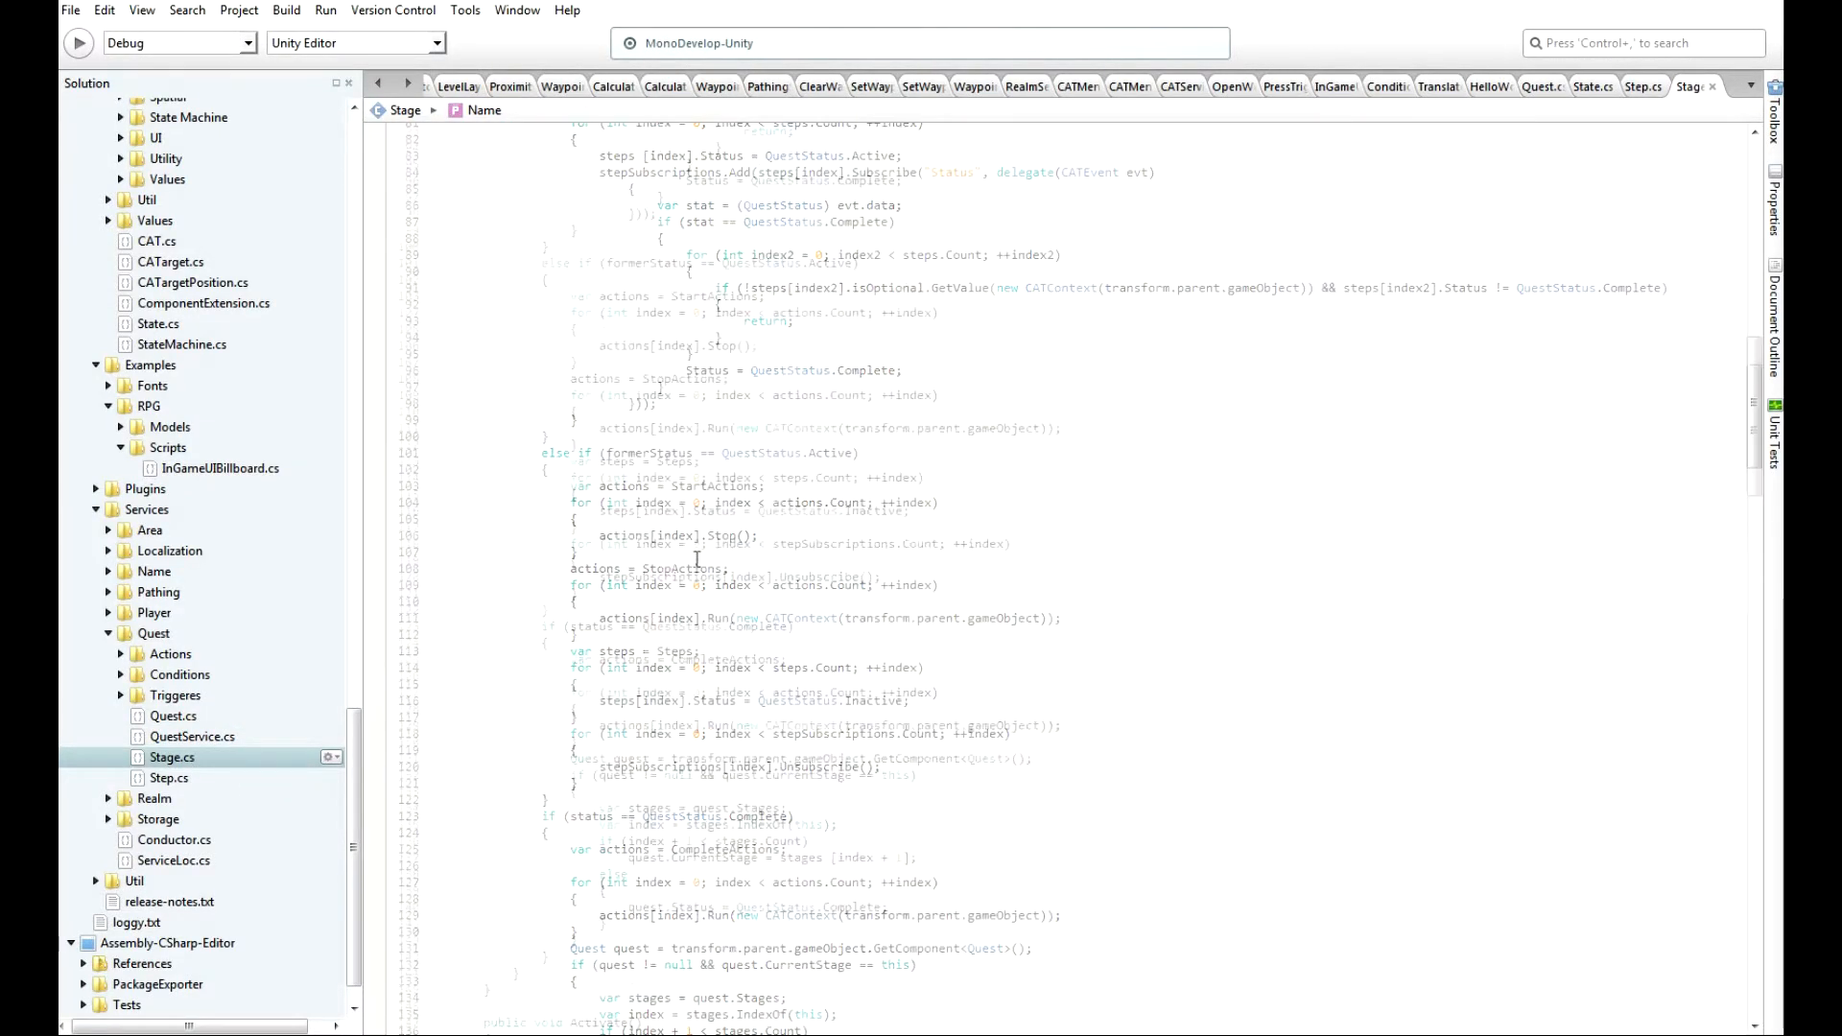
scroll(695, 559, "down", 8)
scroll(695, 558, "down", 11)
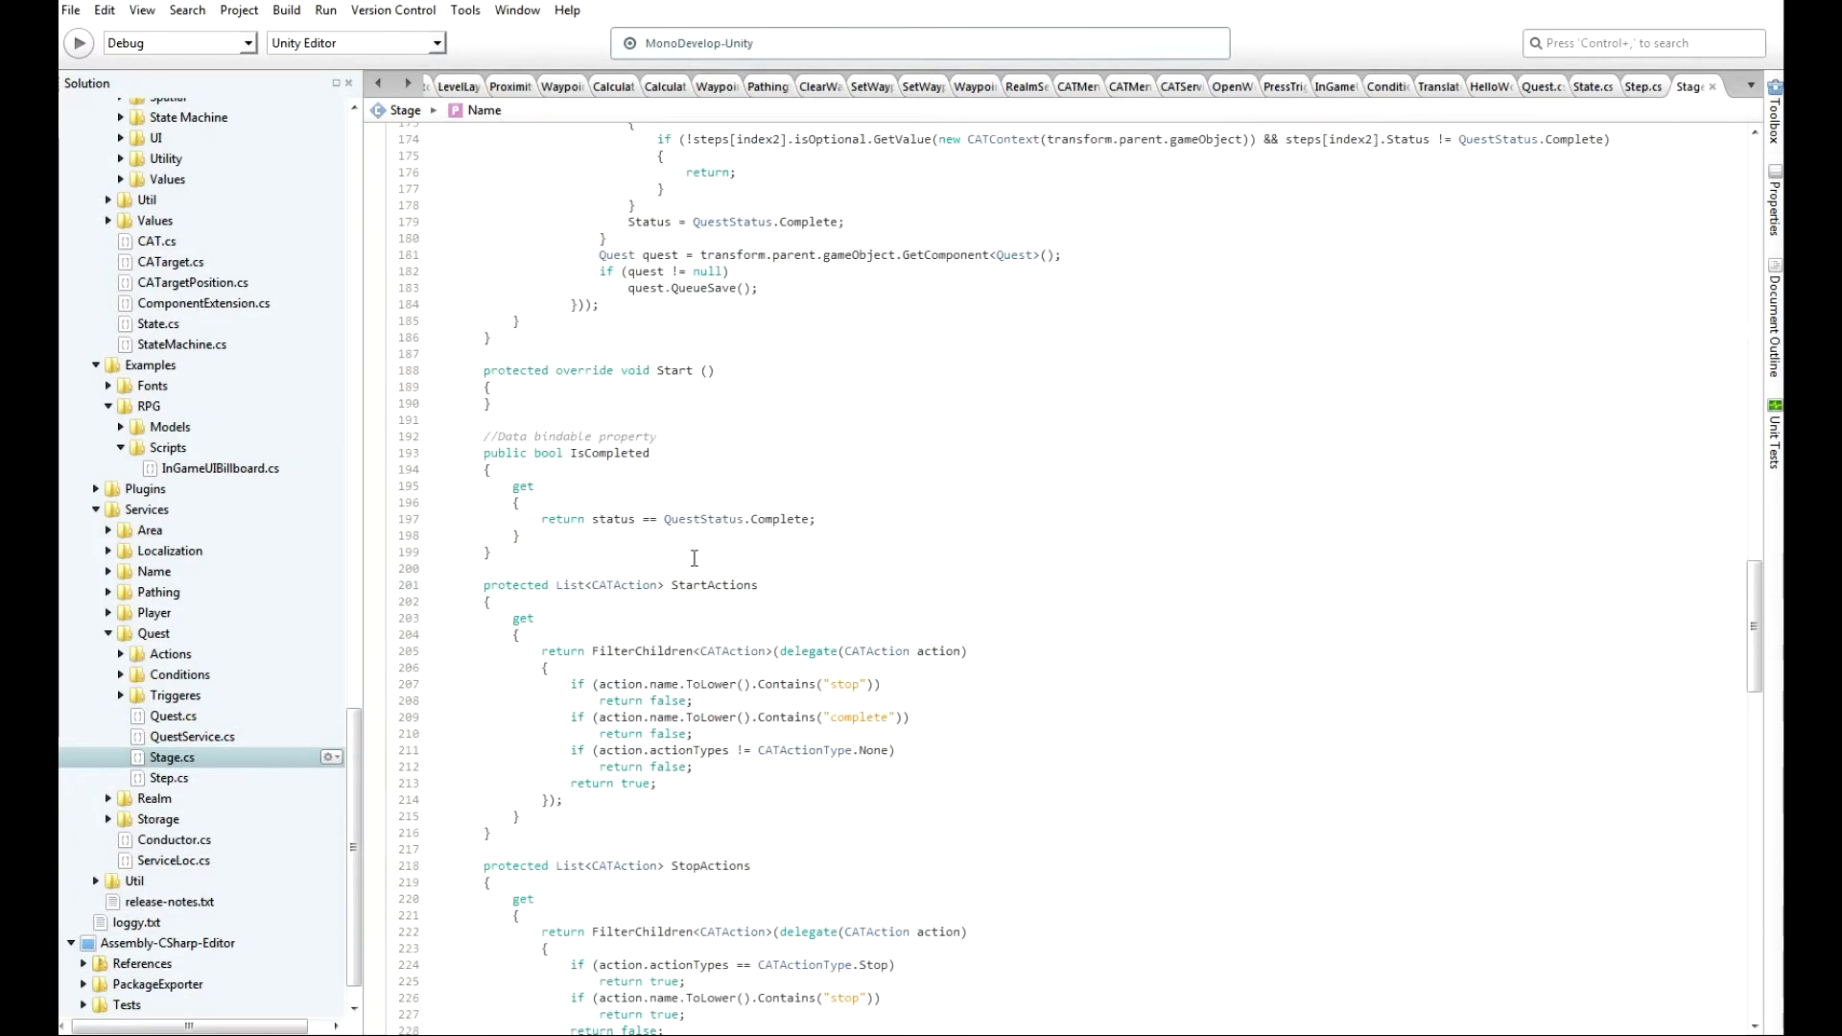
scroll(695, 559, "down", 9)
double_click(675, 639)
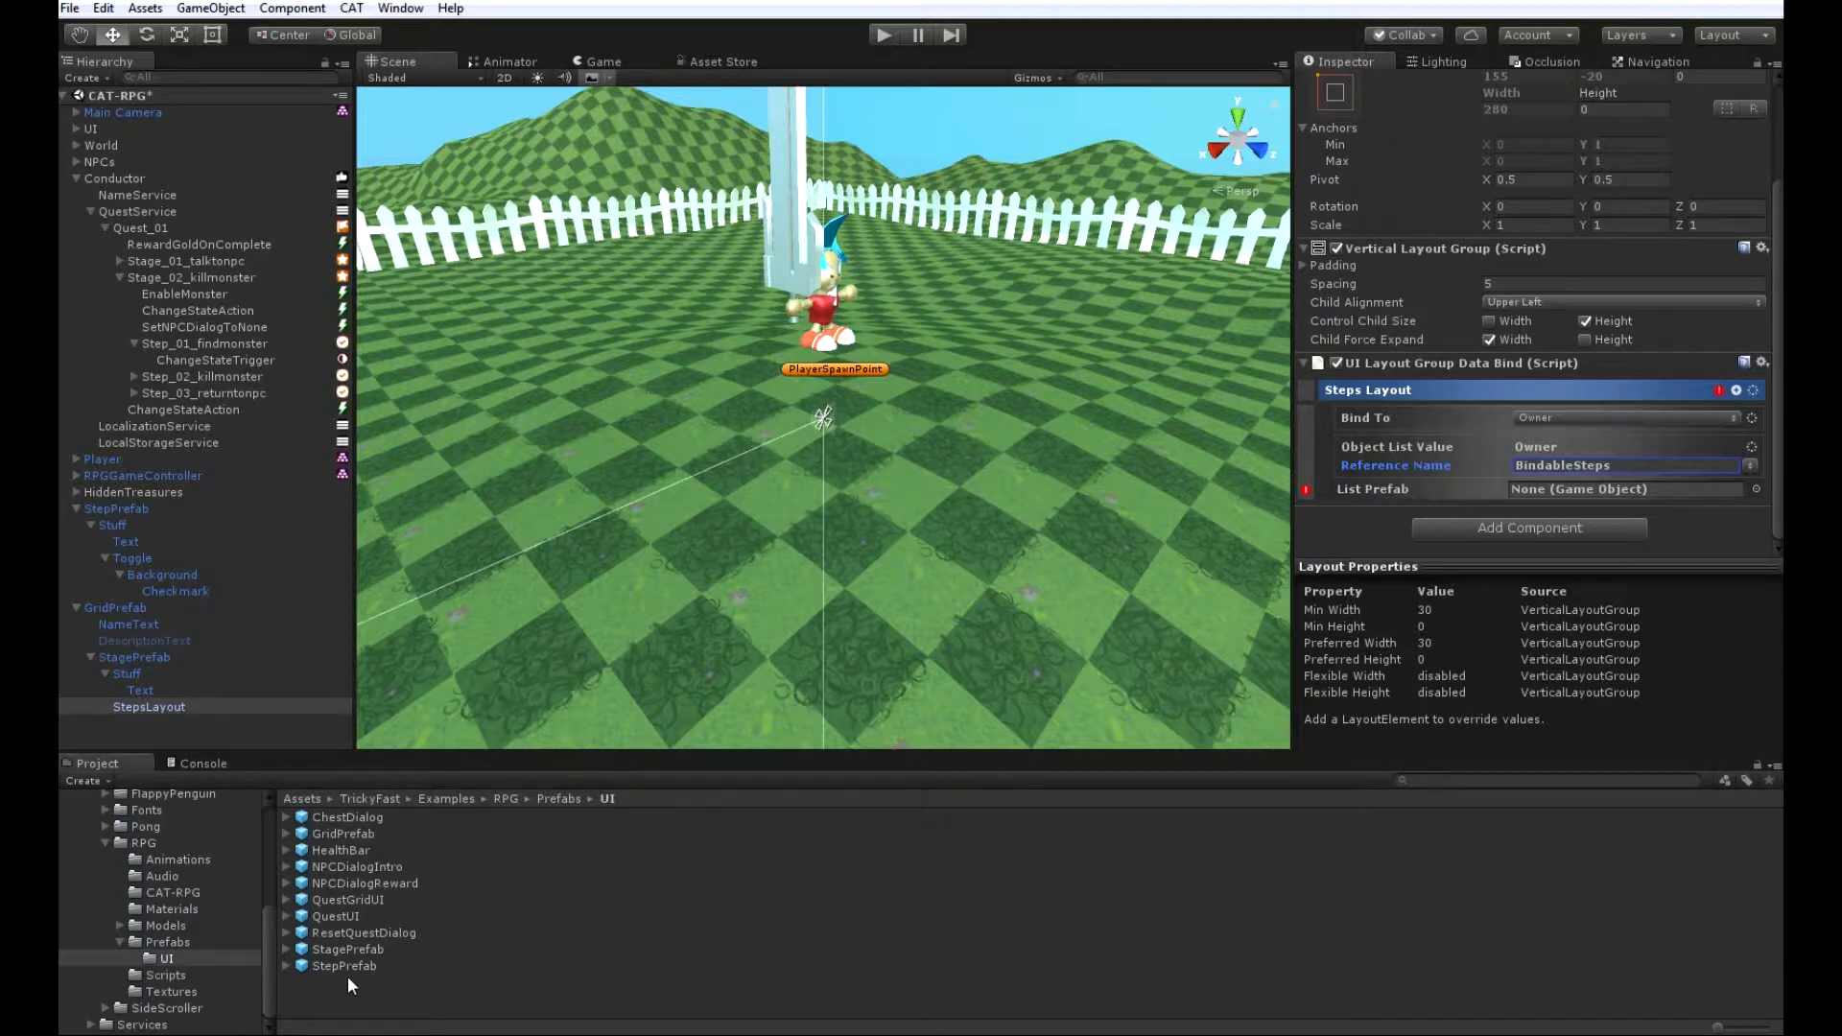
Switch back to Unity and assign StepPrefab as the List Prefab of the StepsLayout data bind.
left_click_drag(336, 965, 1561, 490)
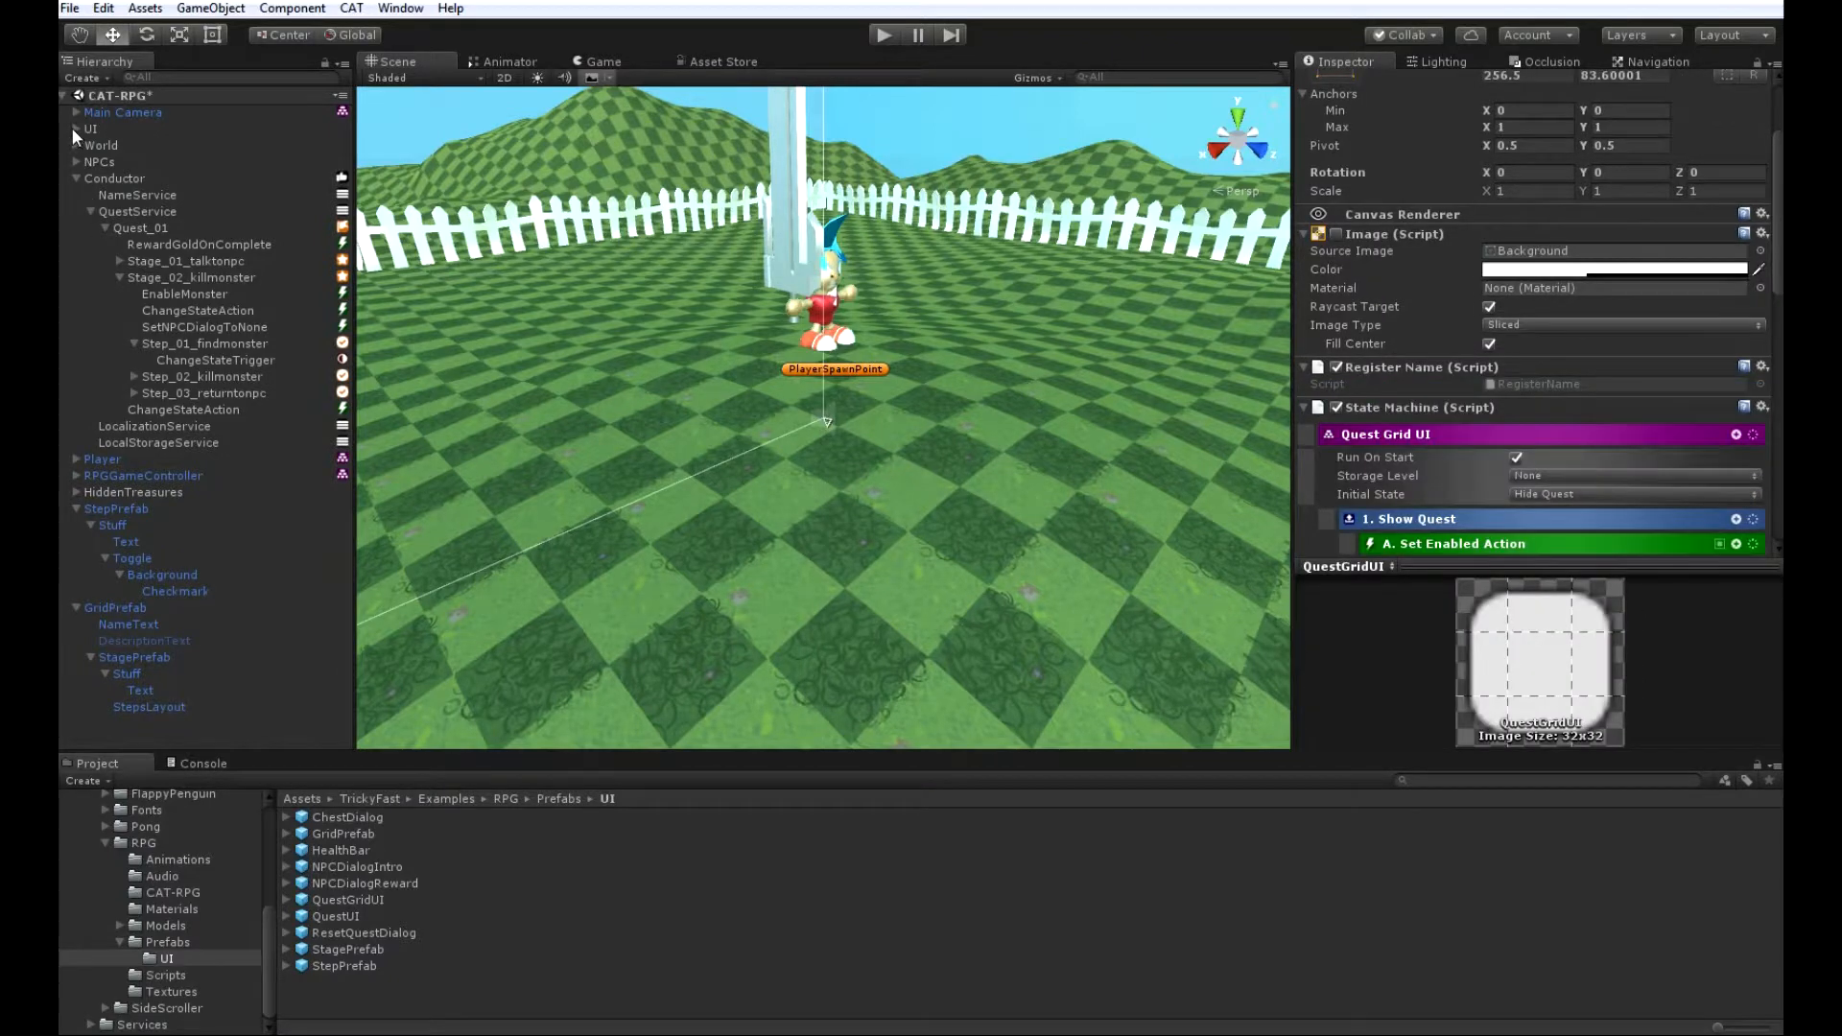
Enable the QuestLog object under QuestGridUI in the UI hierarchy.
left_click(73, 128)
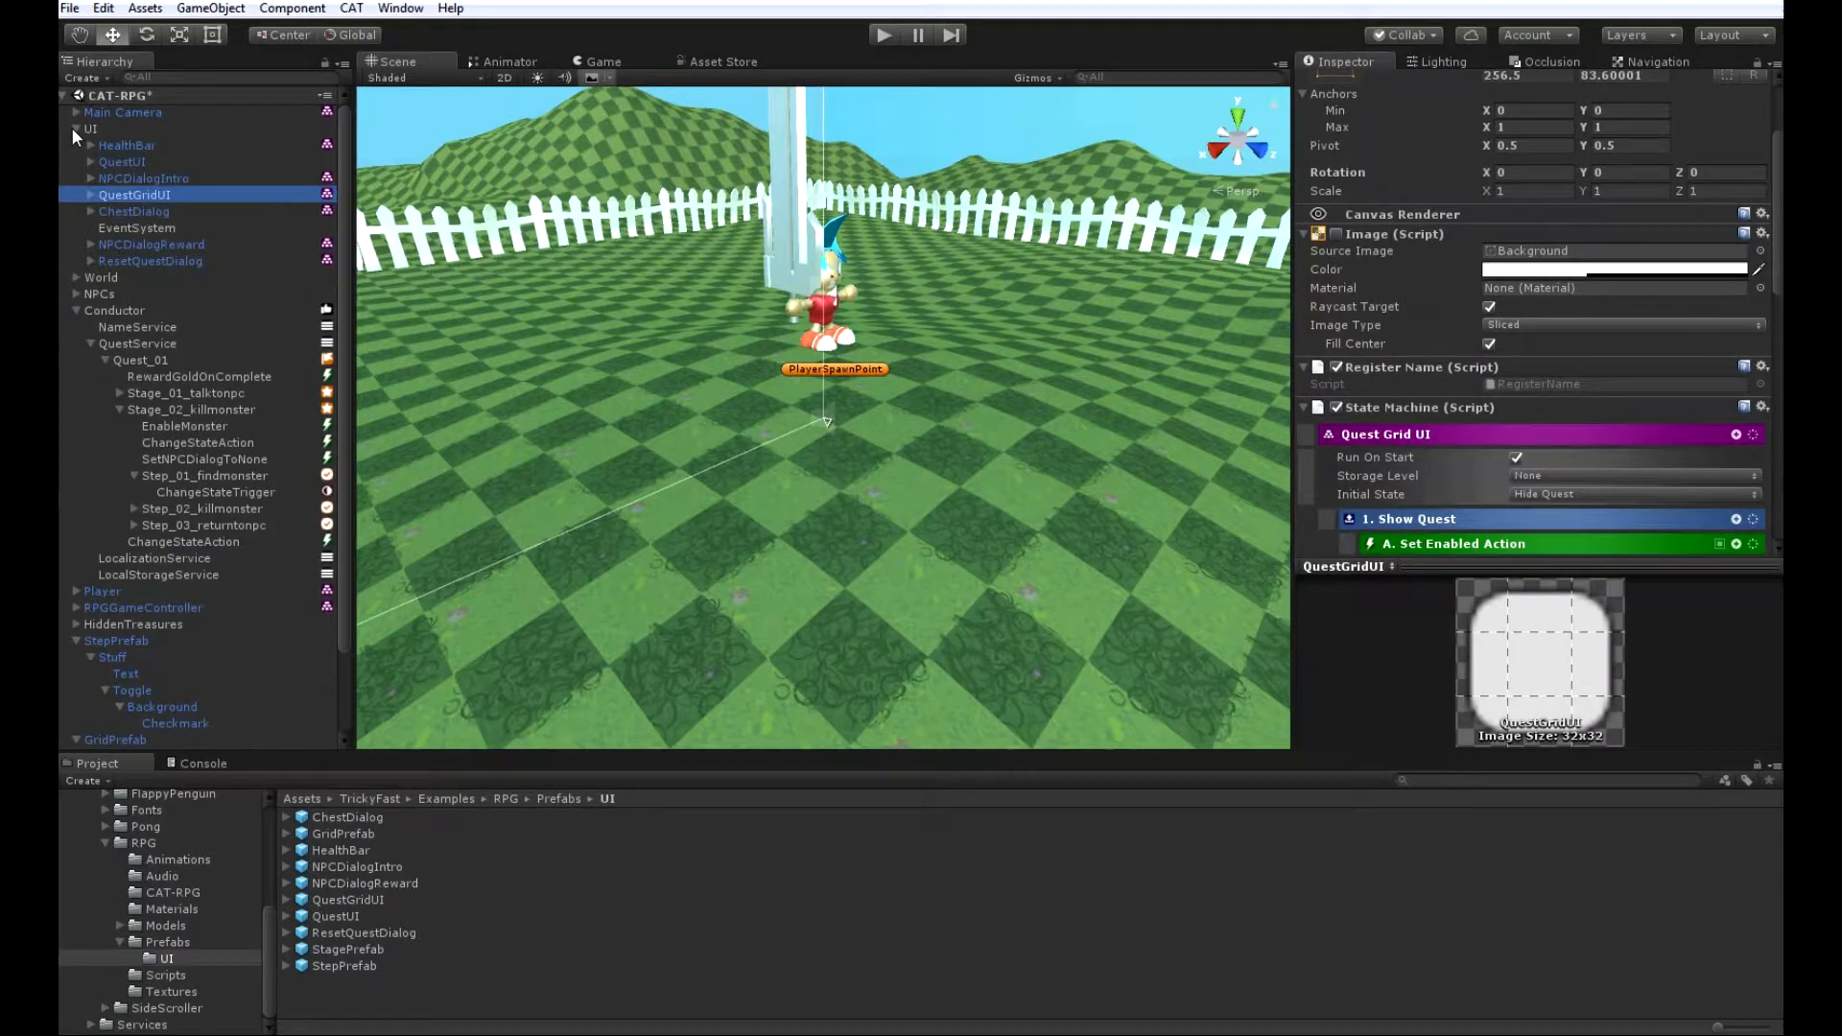
left_click(90, 195)
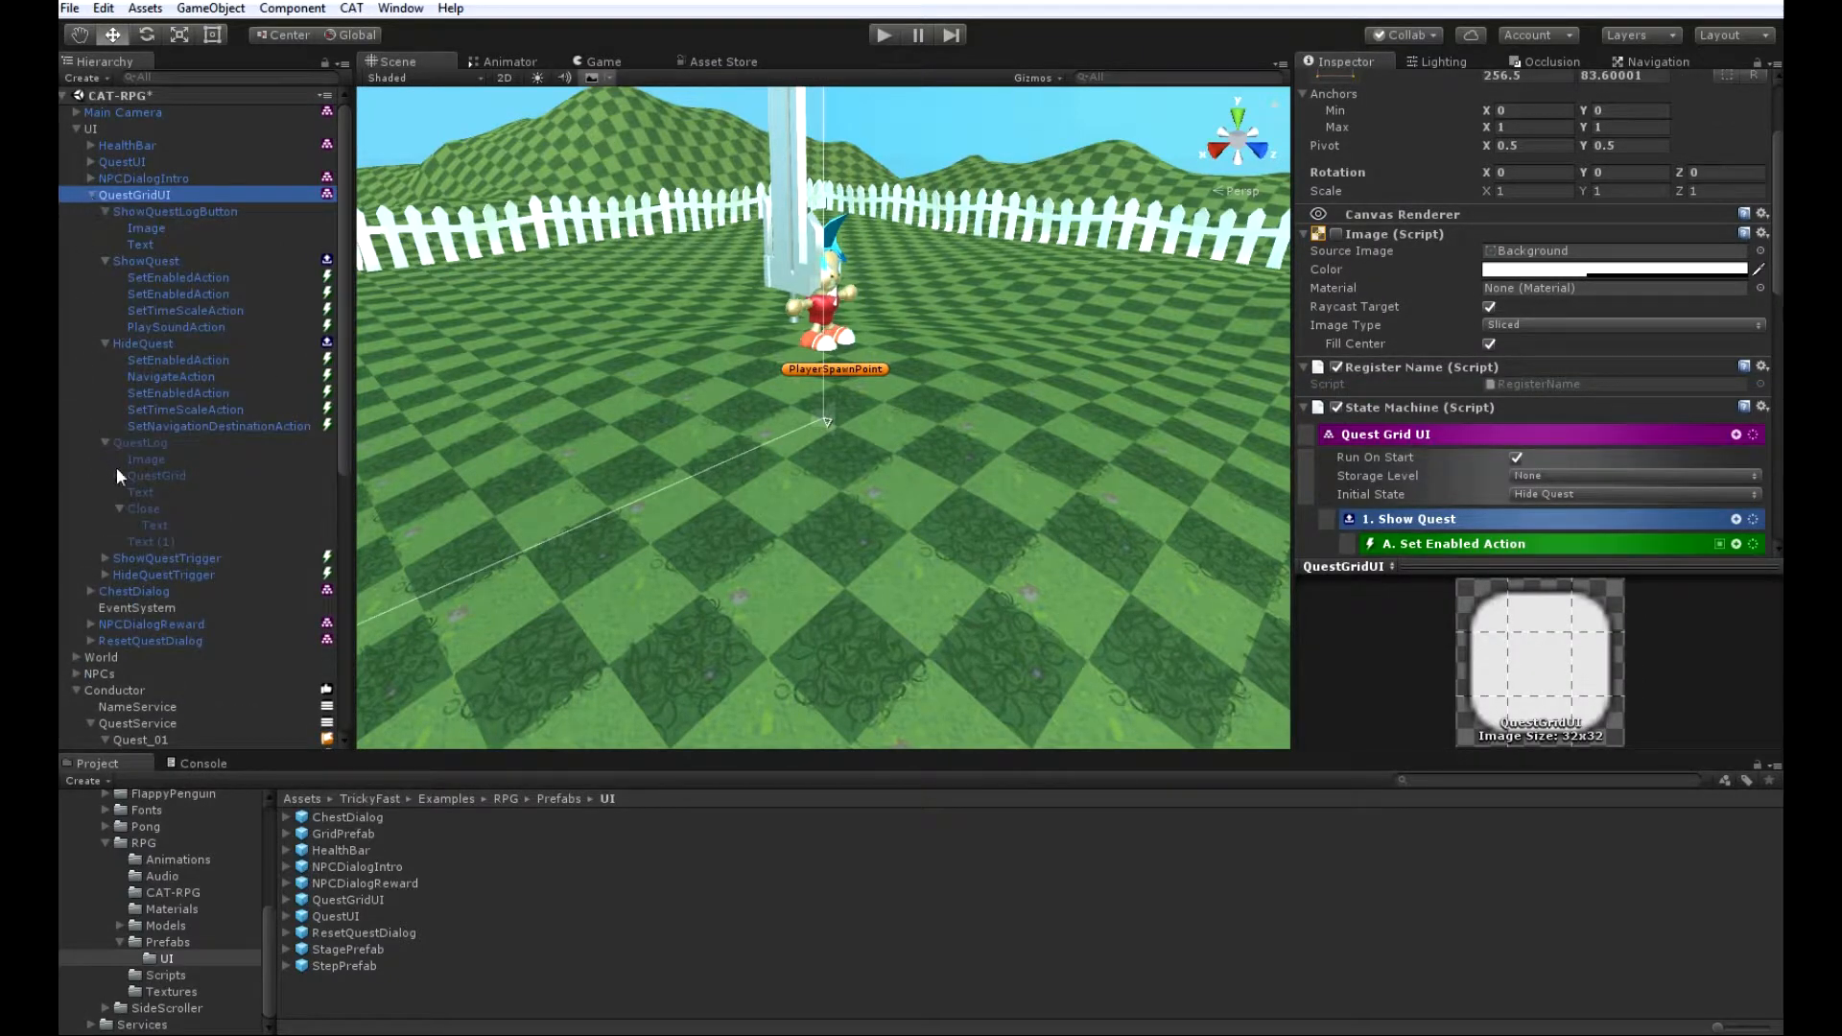
left_click(167, 476)
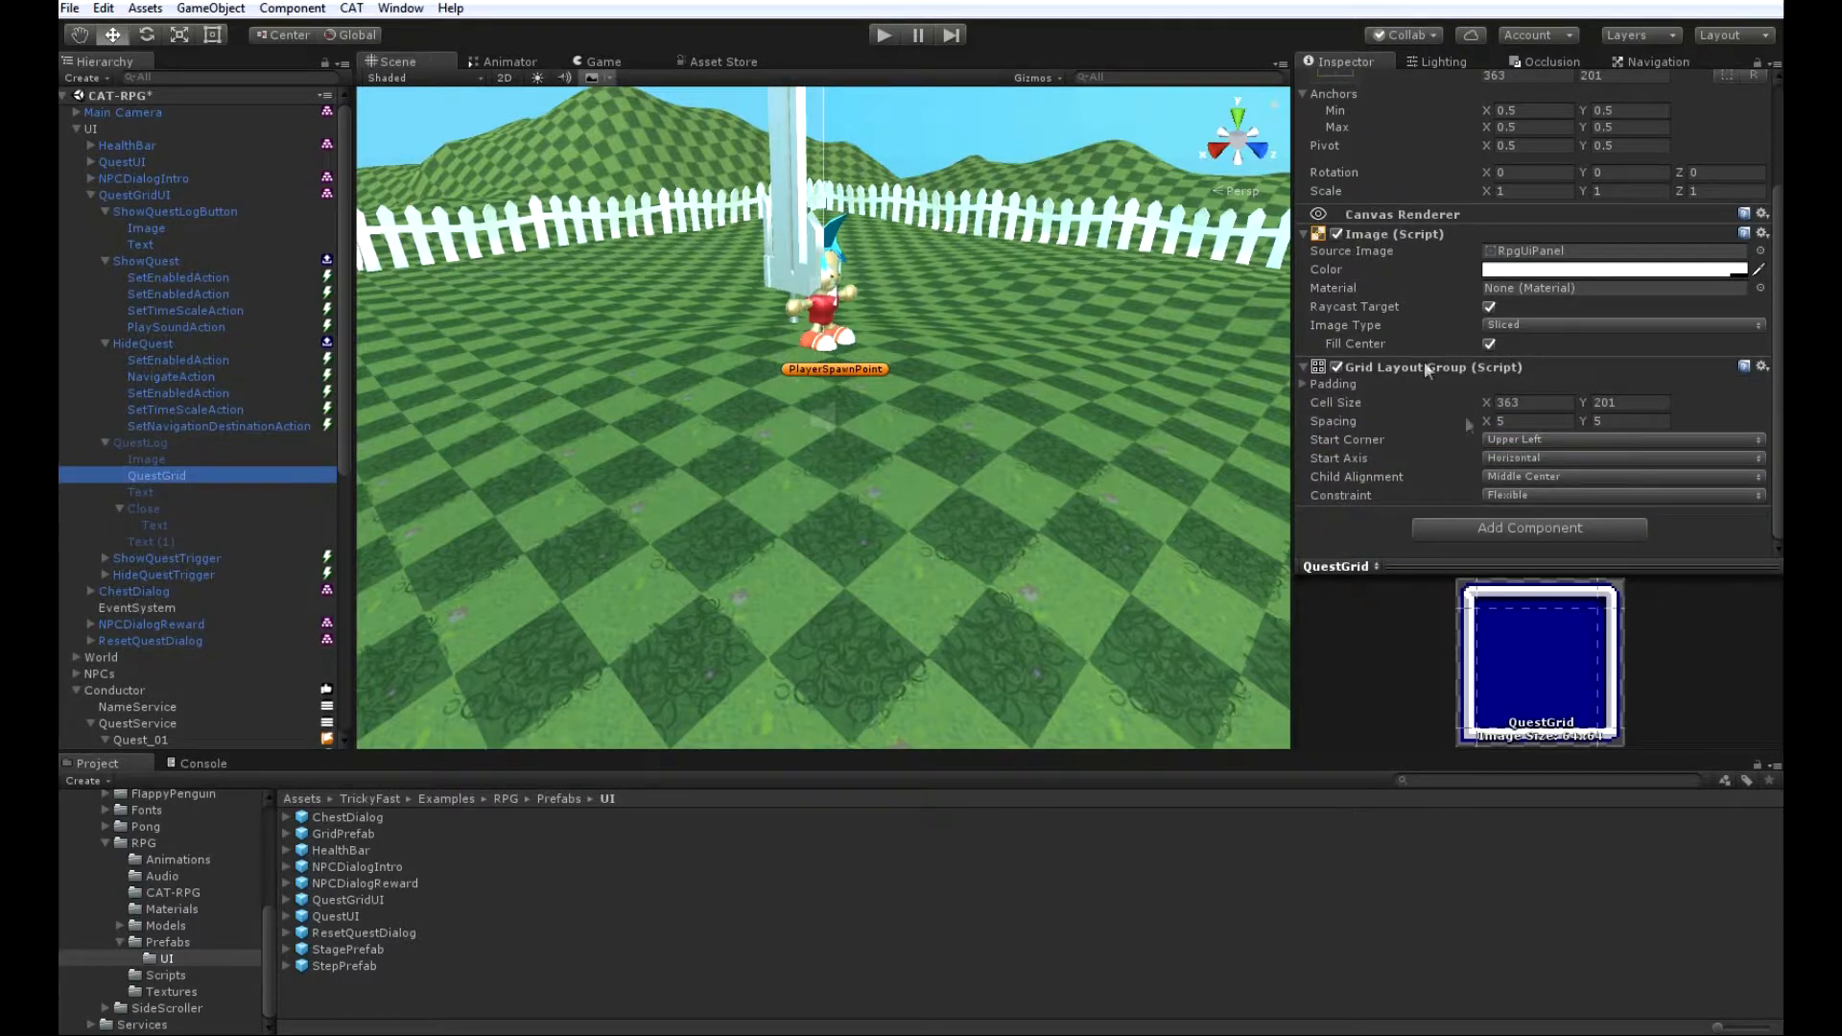
scroll(1378, 366, "up", 3)
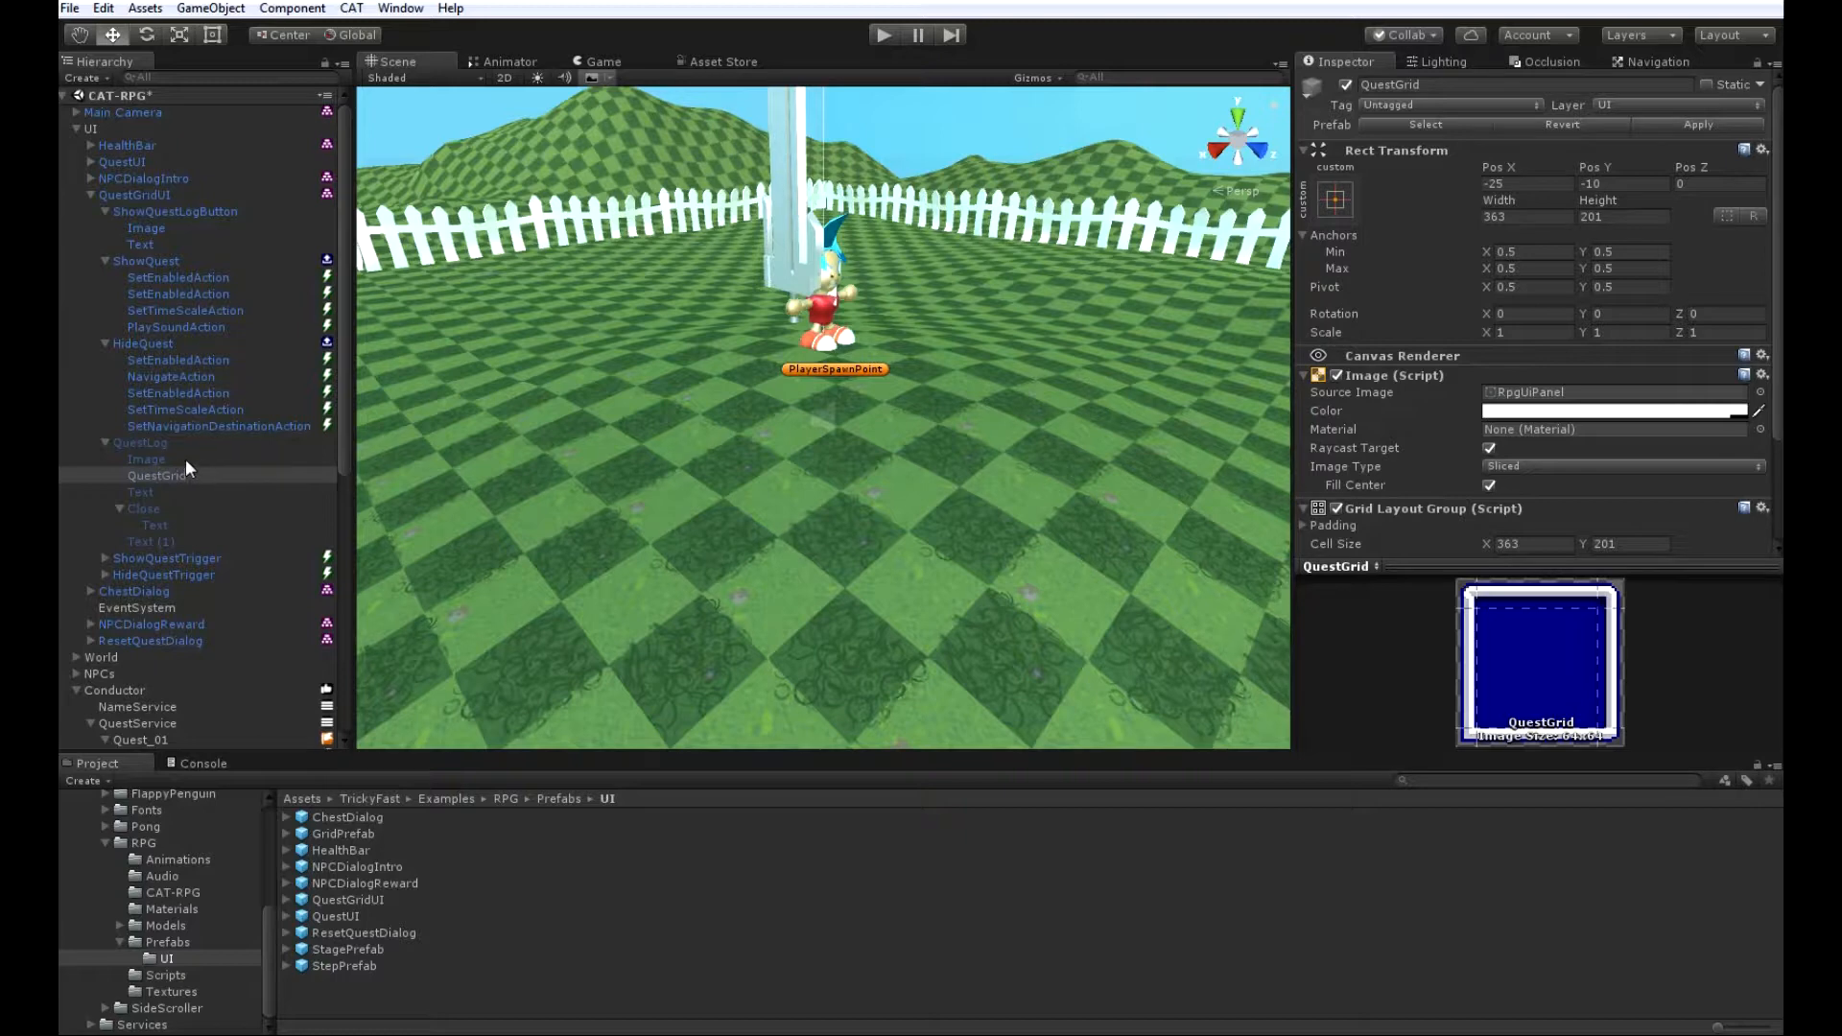
left_click(161, 442)
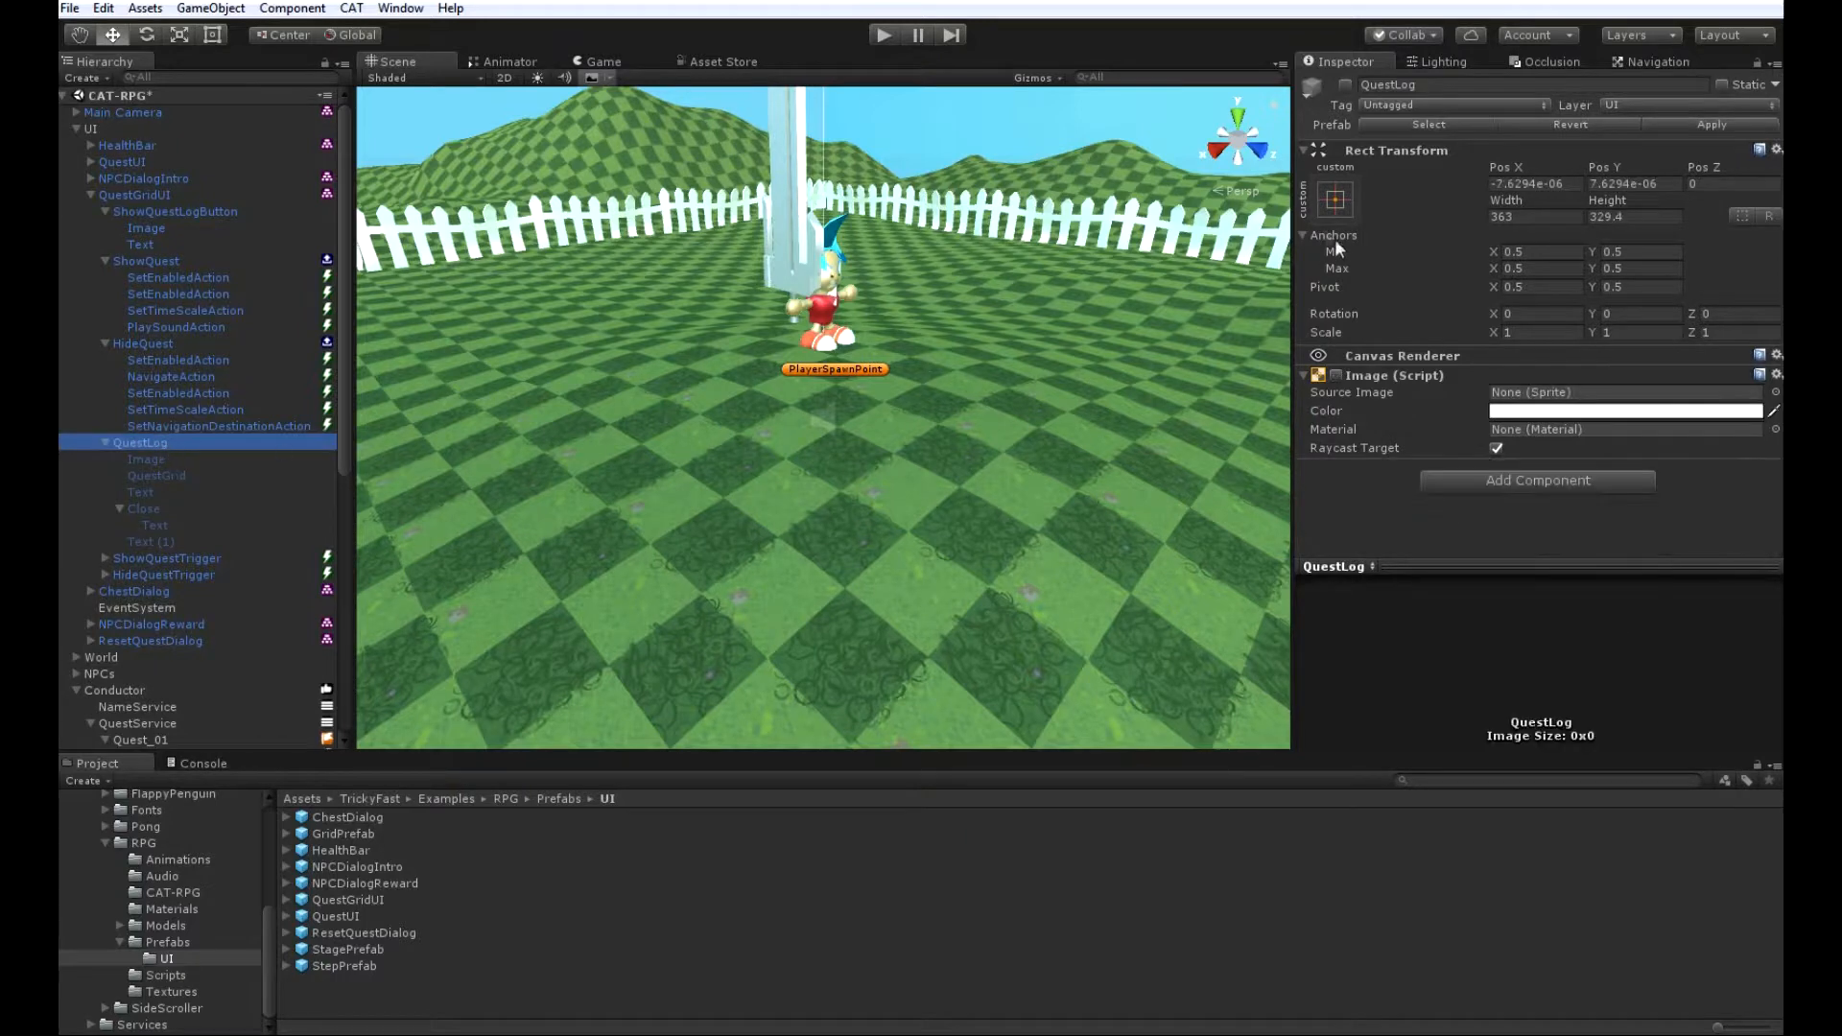
left_click(1347, 85)
Add a UI Layout Group Data Bind component to the QuestGrid object under QuestLog.
scroll(175, 434, "down", 3)
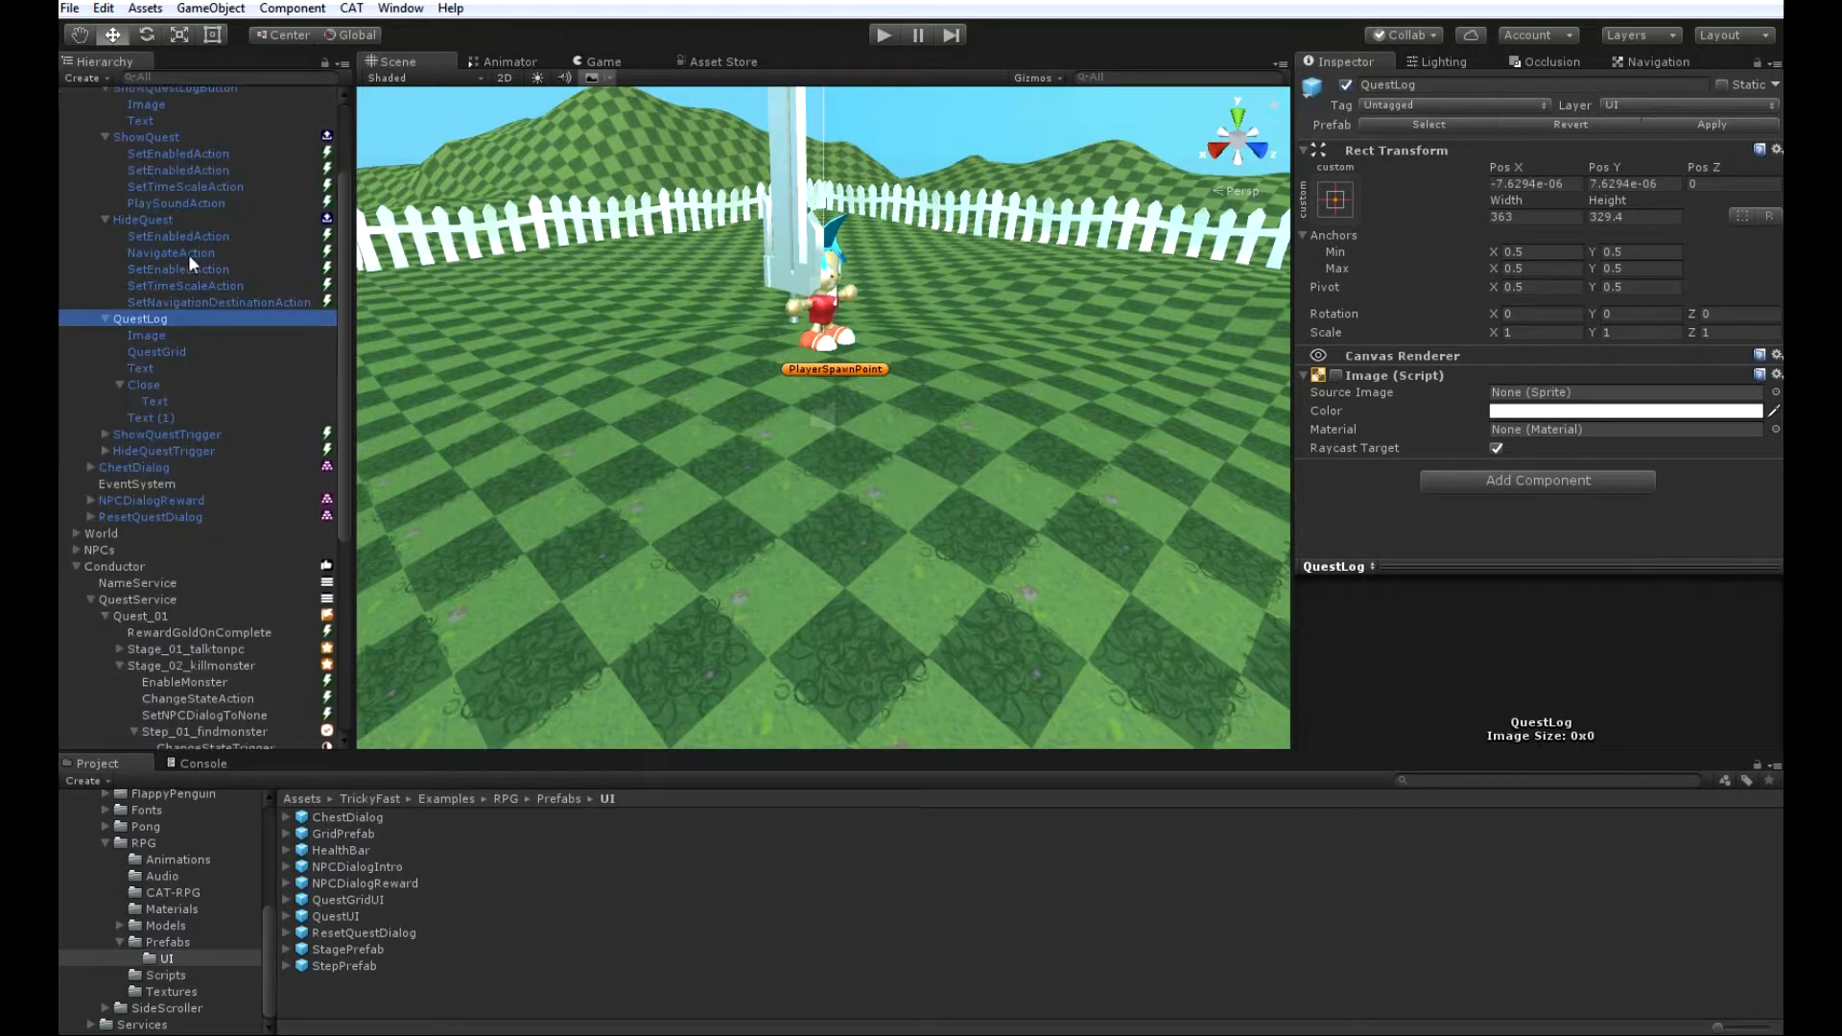
left_click(168, 353)
scroll(1324, 403, "down", 5)
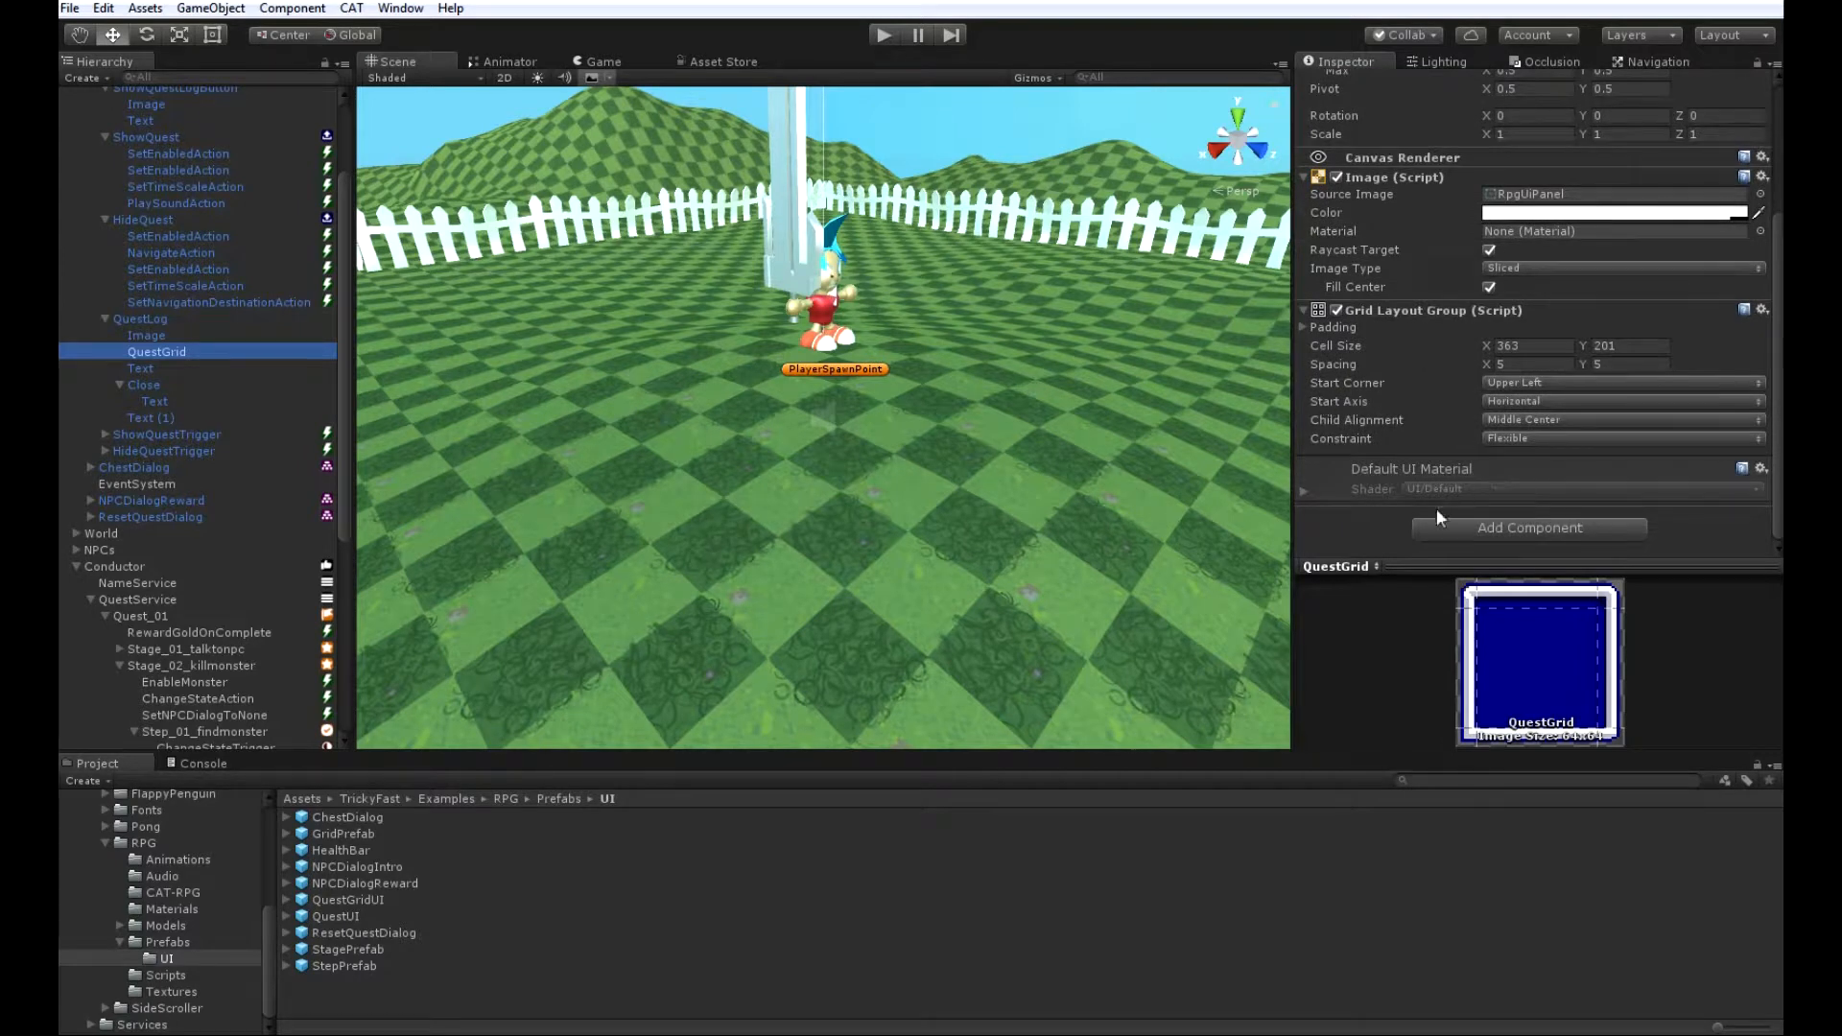
left_click(1480, 521)
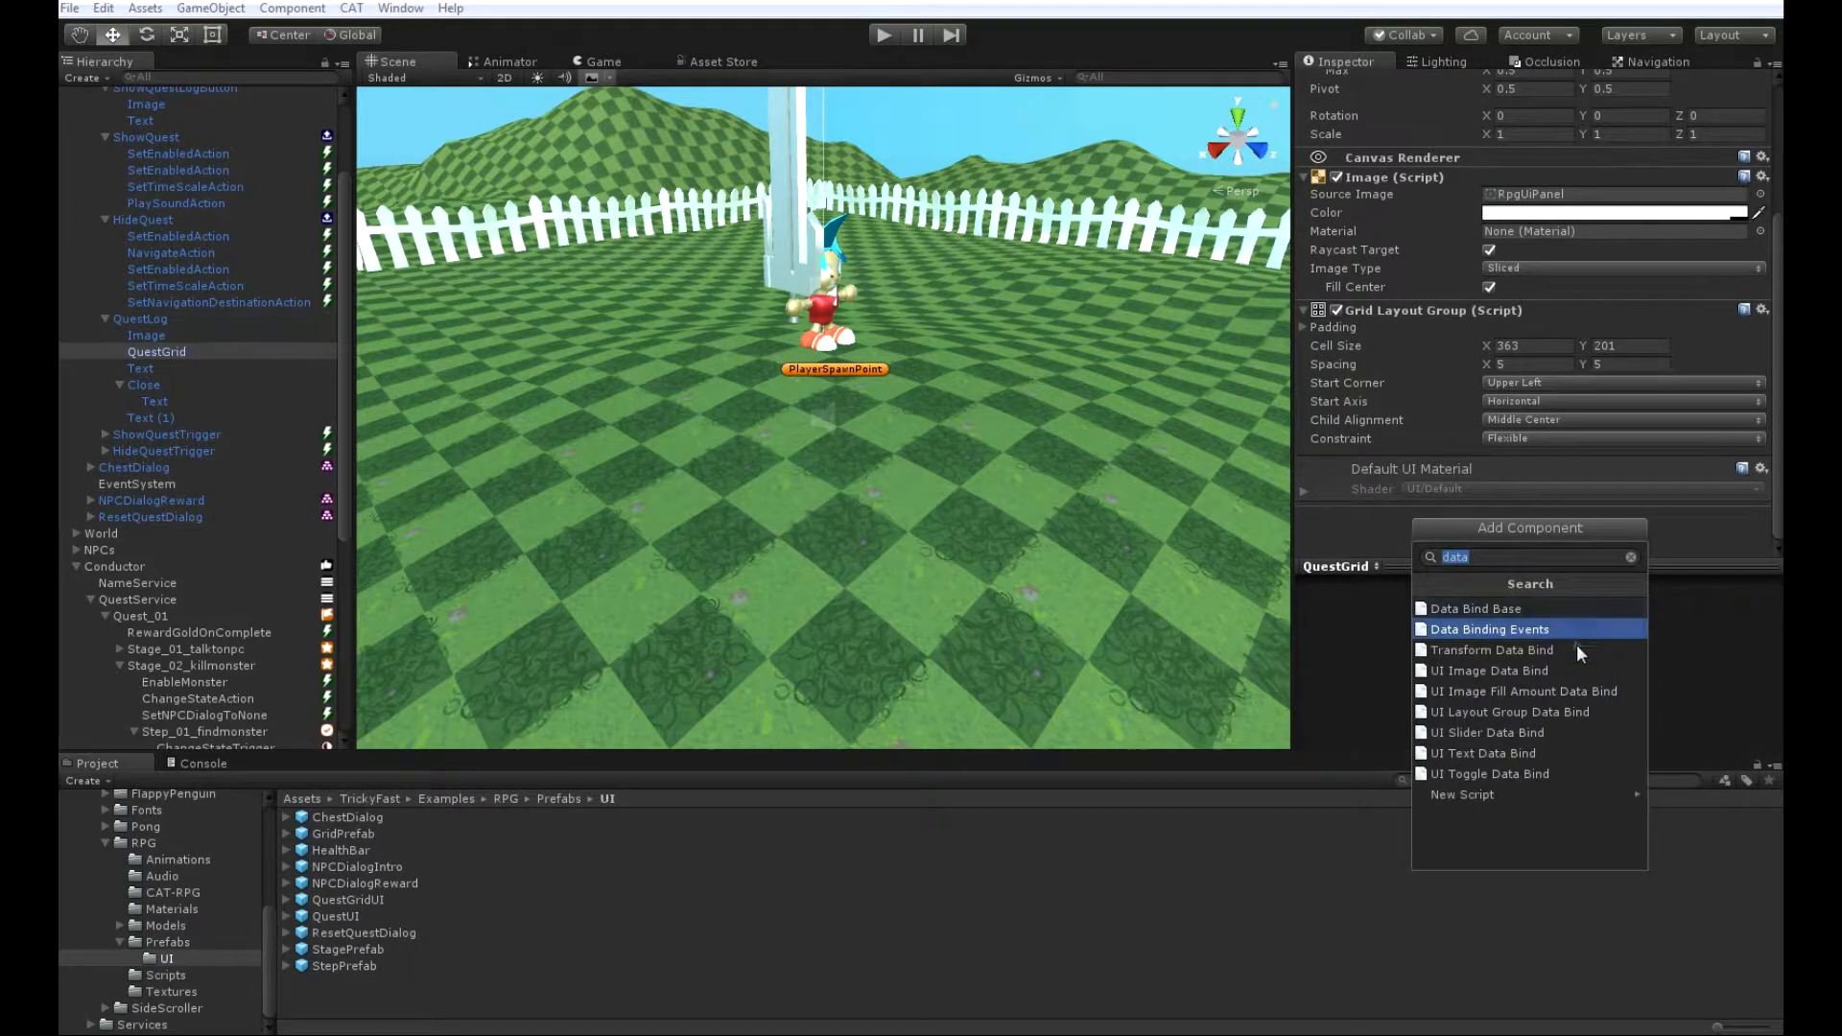
left_click(1564, 716)
scroll(1403, 382, "down", 4)
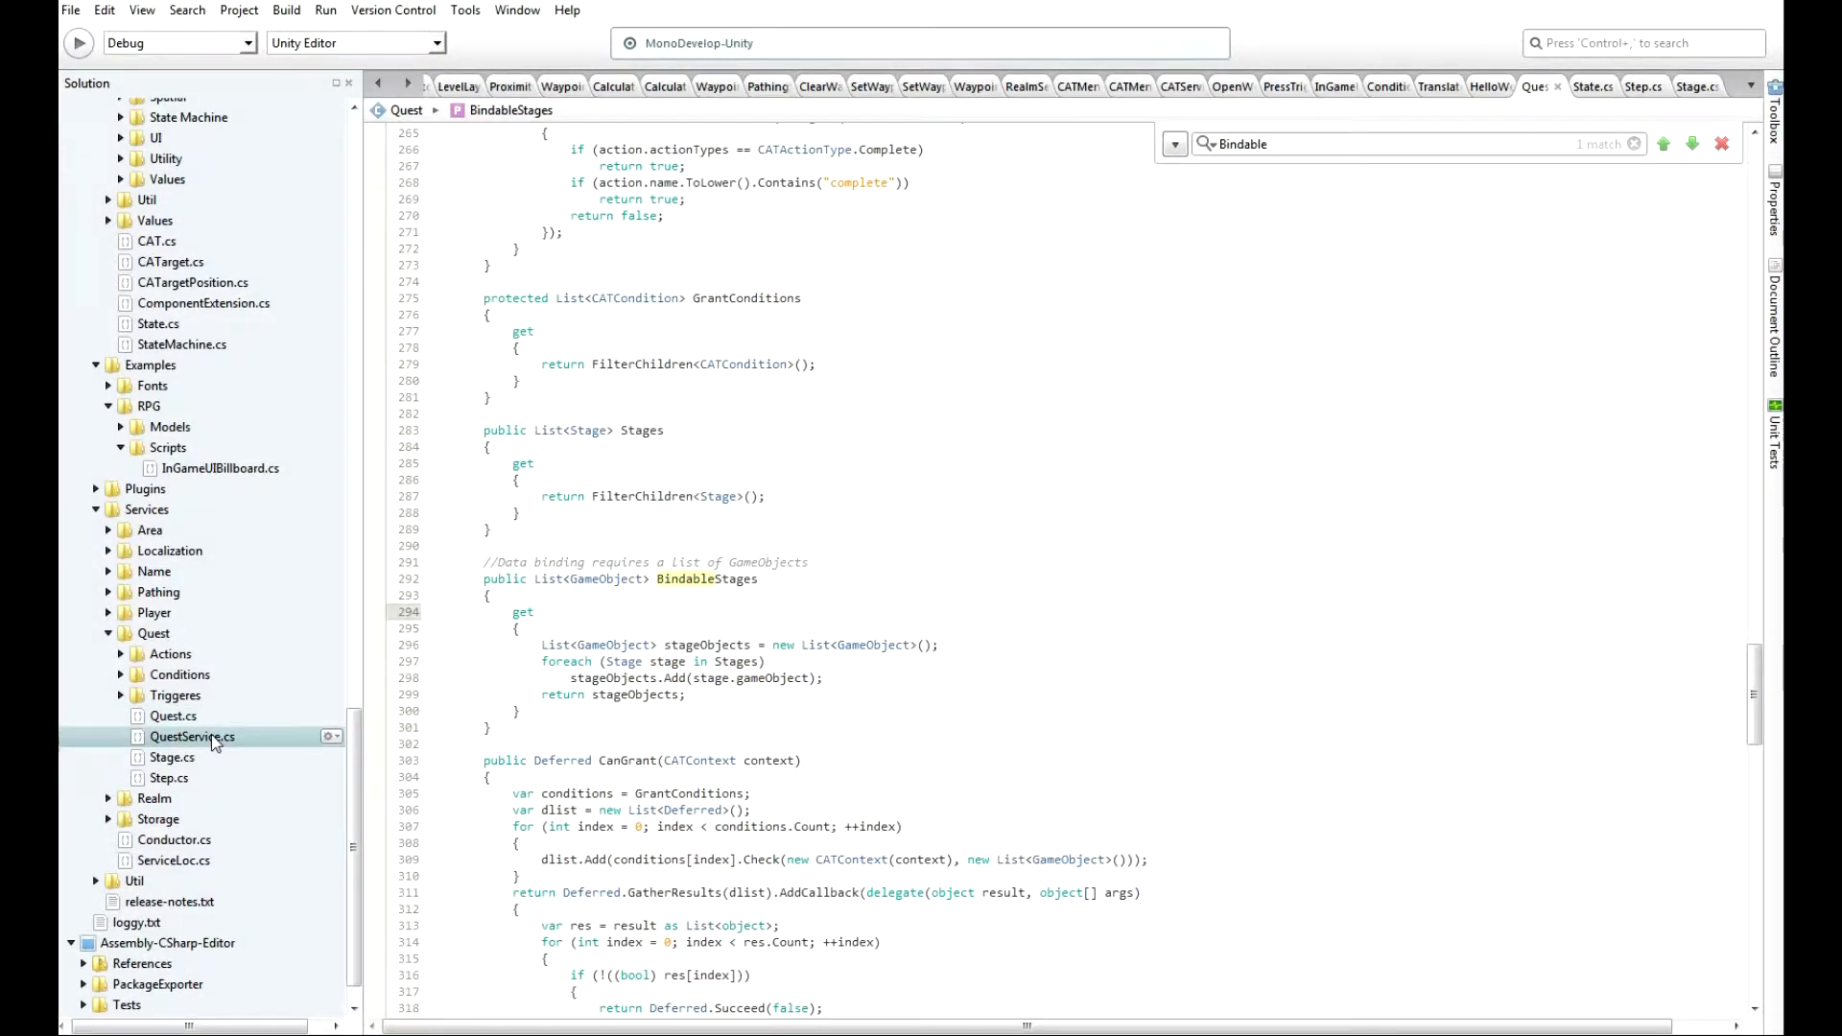
Open QuestService.cs in MonoDevelop, search for "bindable" and examine how the BindableQuests property filters and collects the quest objects.
double_click(191, 737)
key("ctrl+f")
type("bin")
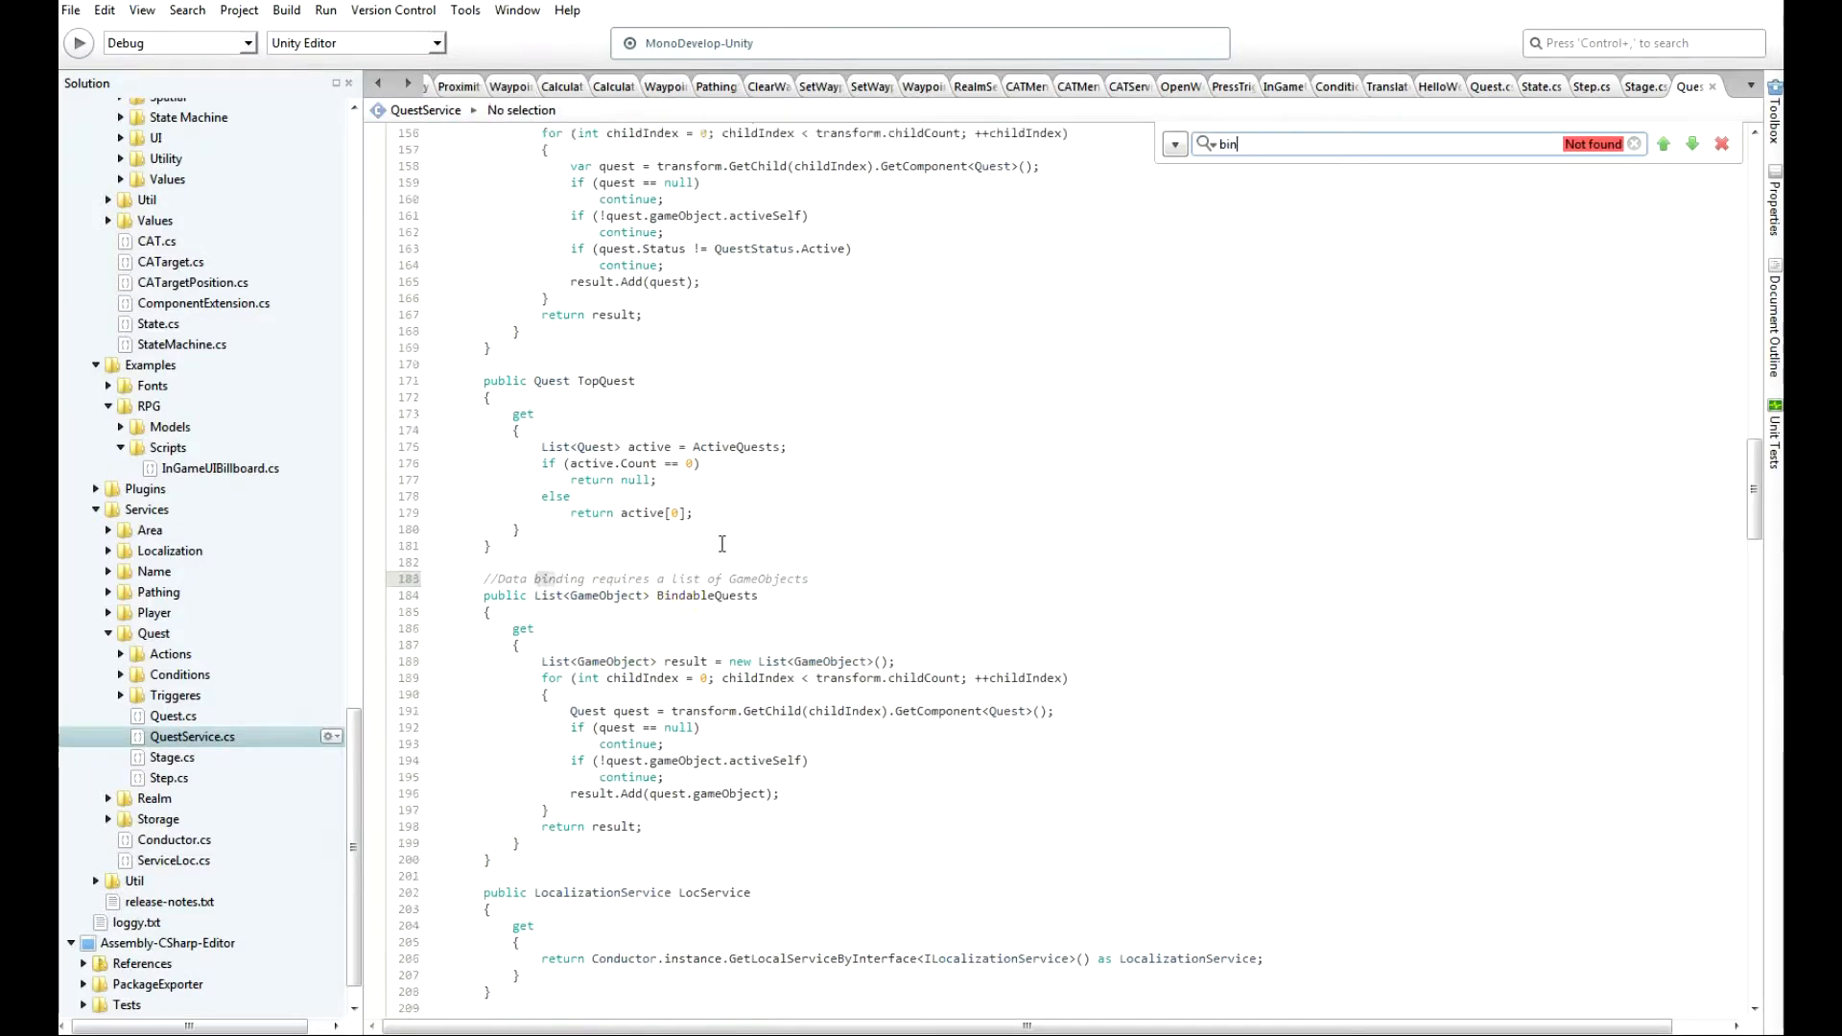
type("dable")
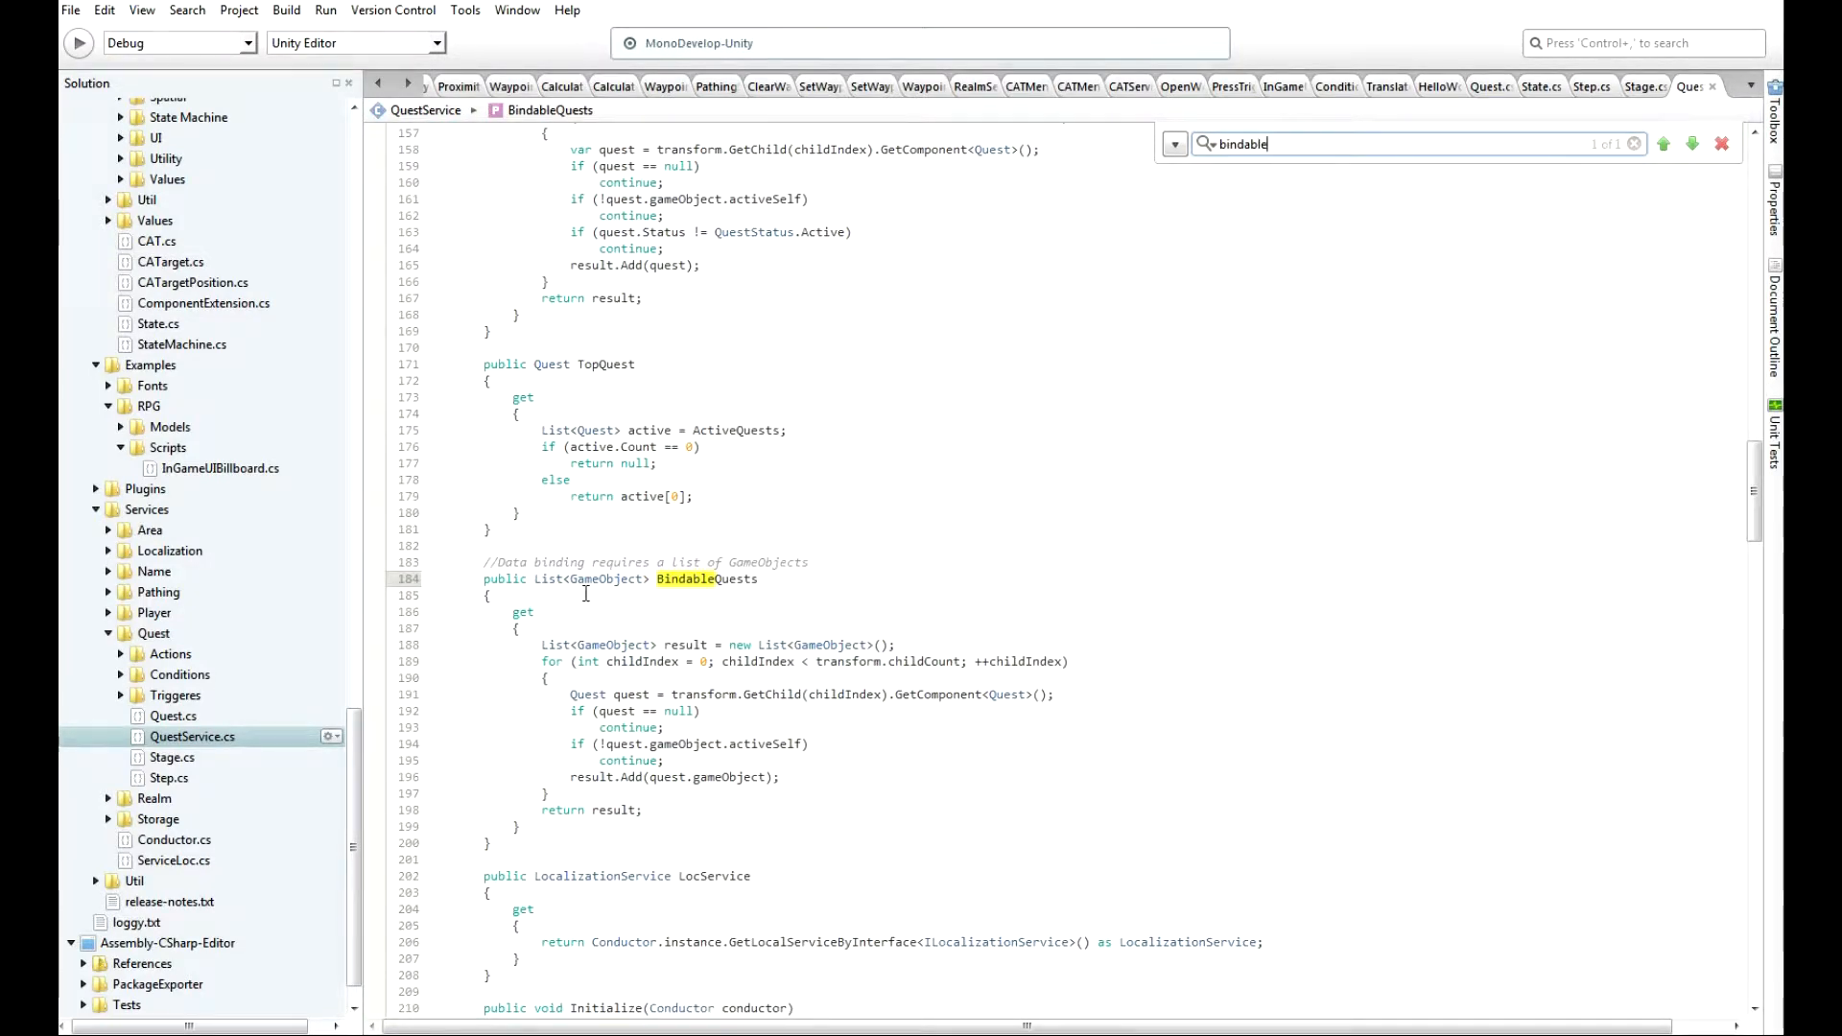
scroll(600, 480, "down", 6)
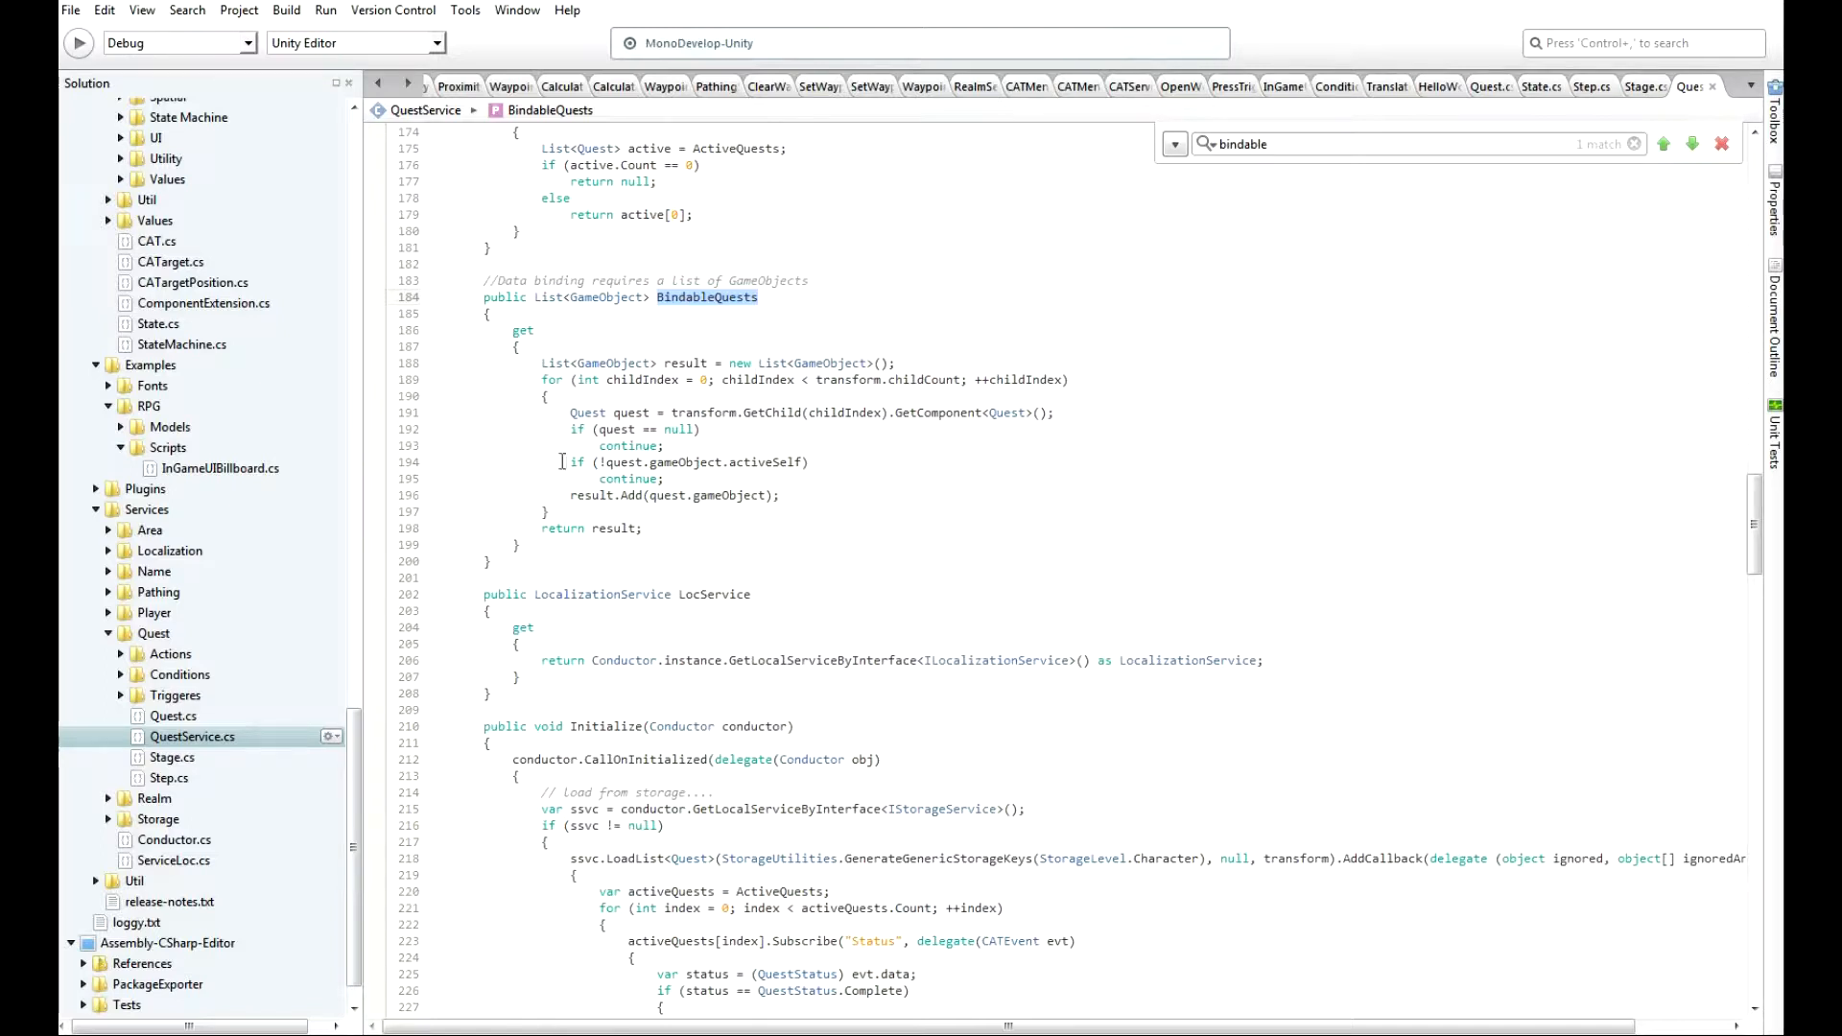
left_click_drag(562, 462, 664, 479)
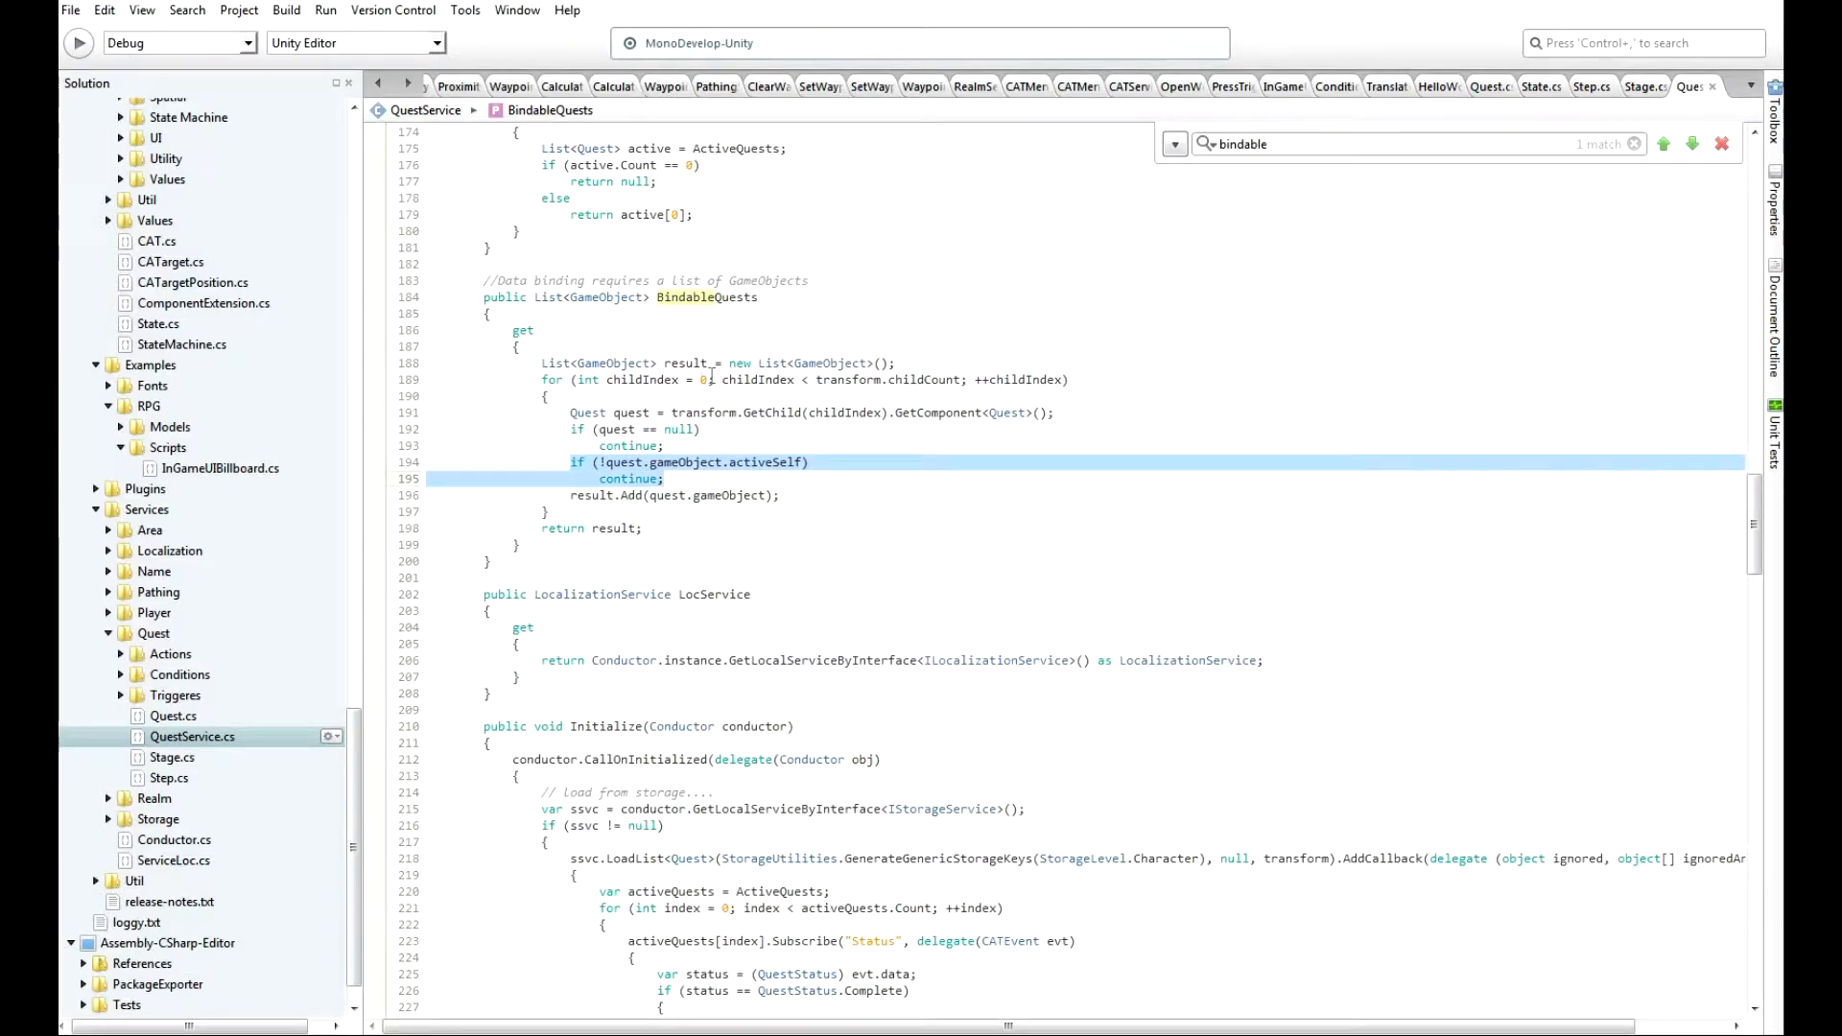
left_click_drag(571, 429, 664, 446)
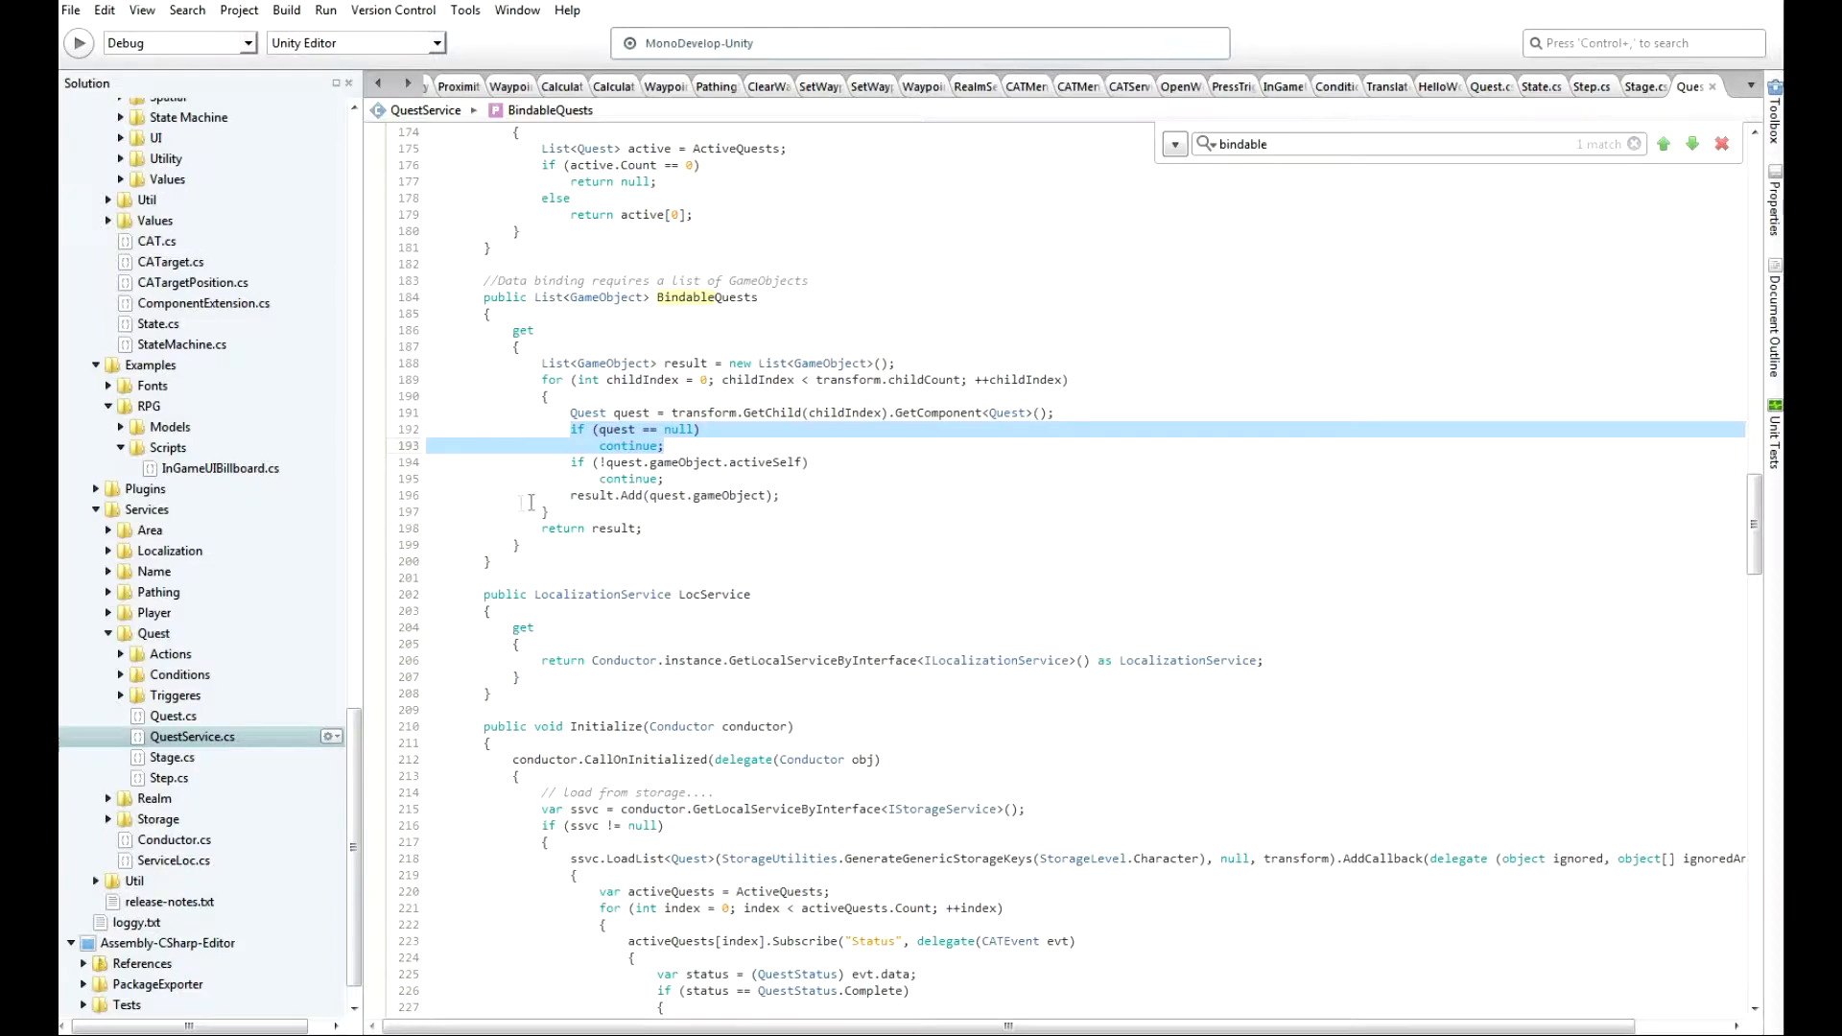
left_click_drag(570, 495, 786, 497)
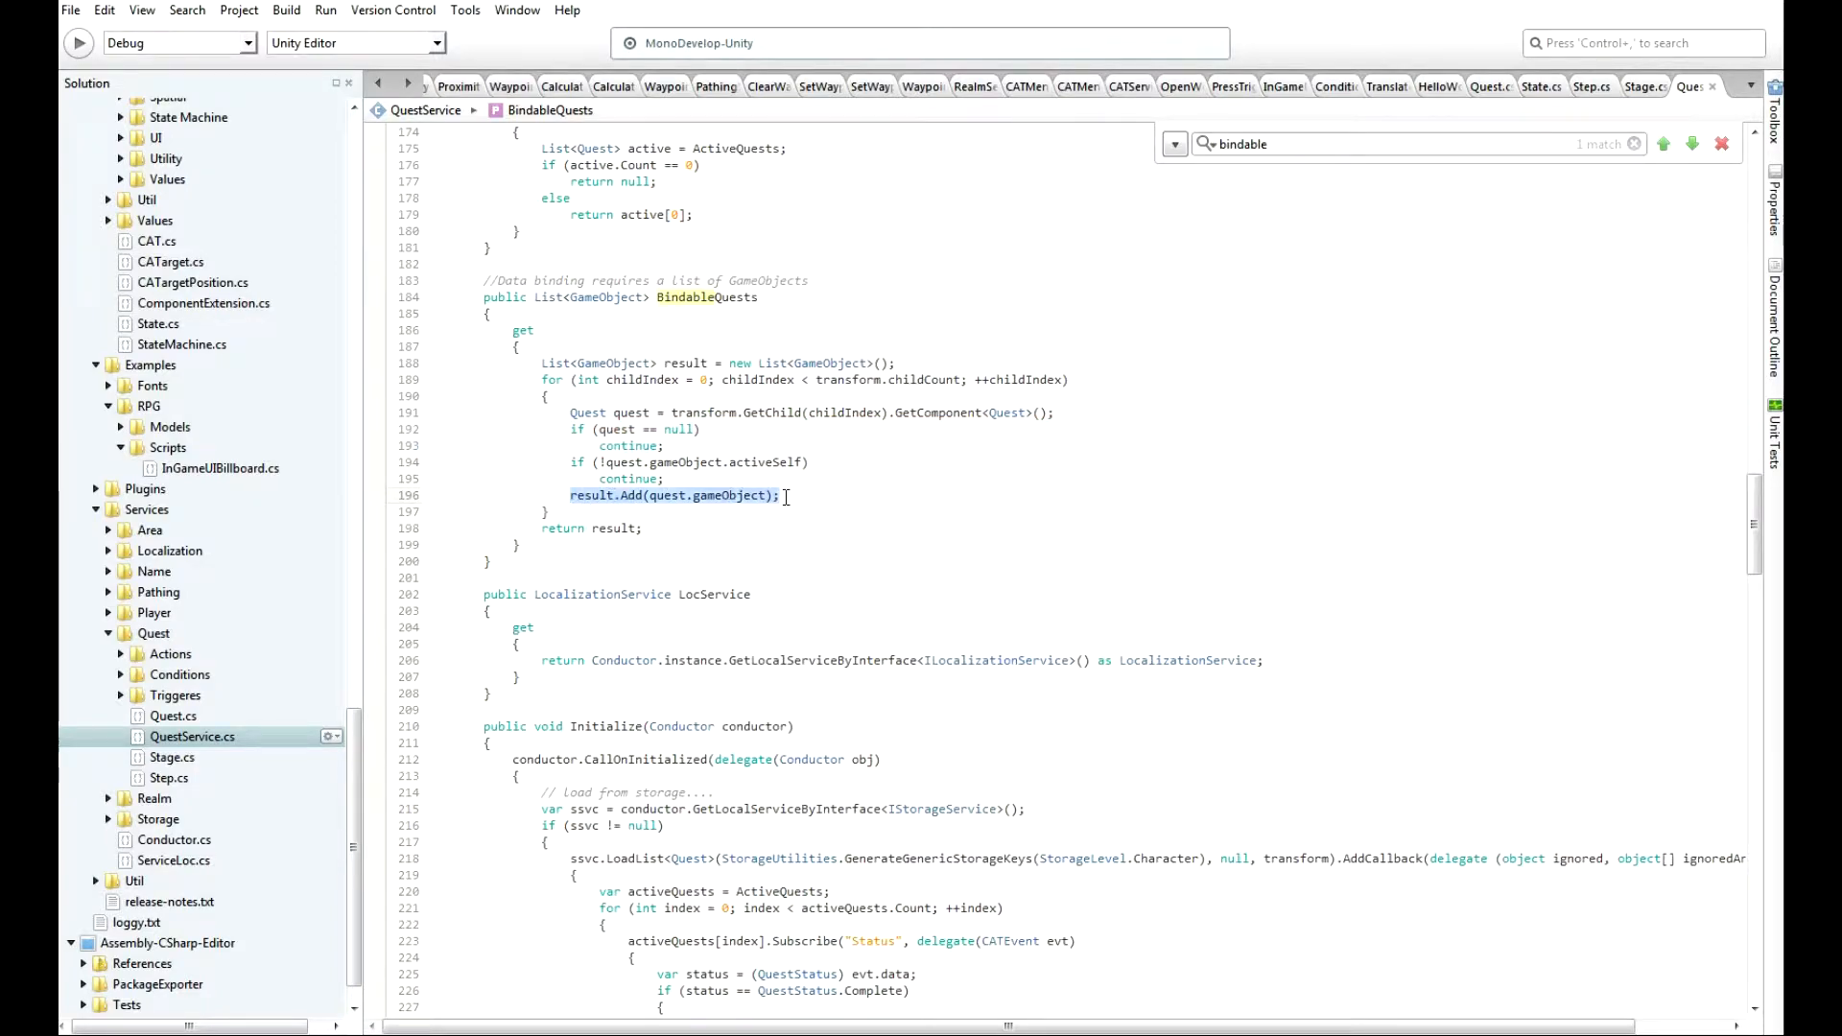
In Unity, bind QuestGrid's Object List Value to QuestService with the reference name "BindableQuests" and assign GridPrefab as the List Prefab.
left_click(1735, 361)
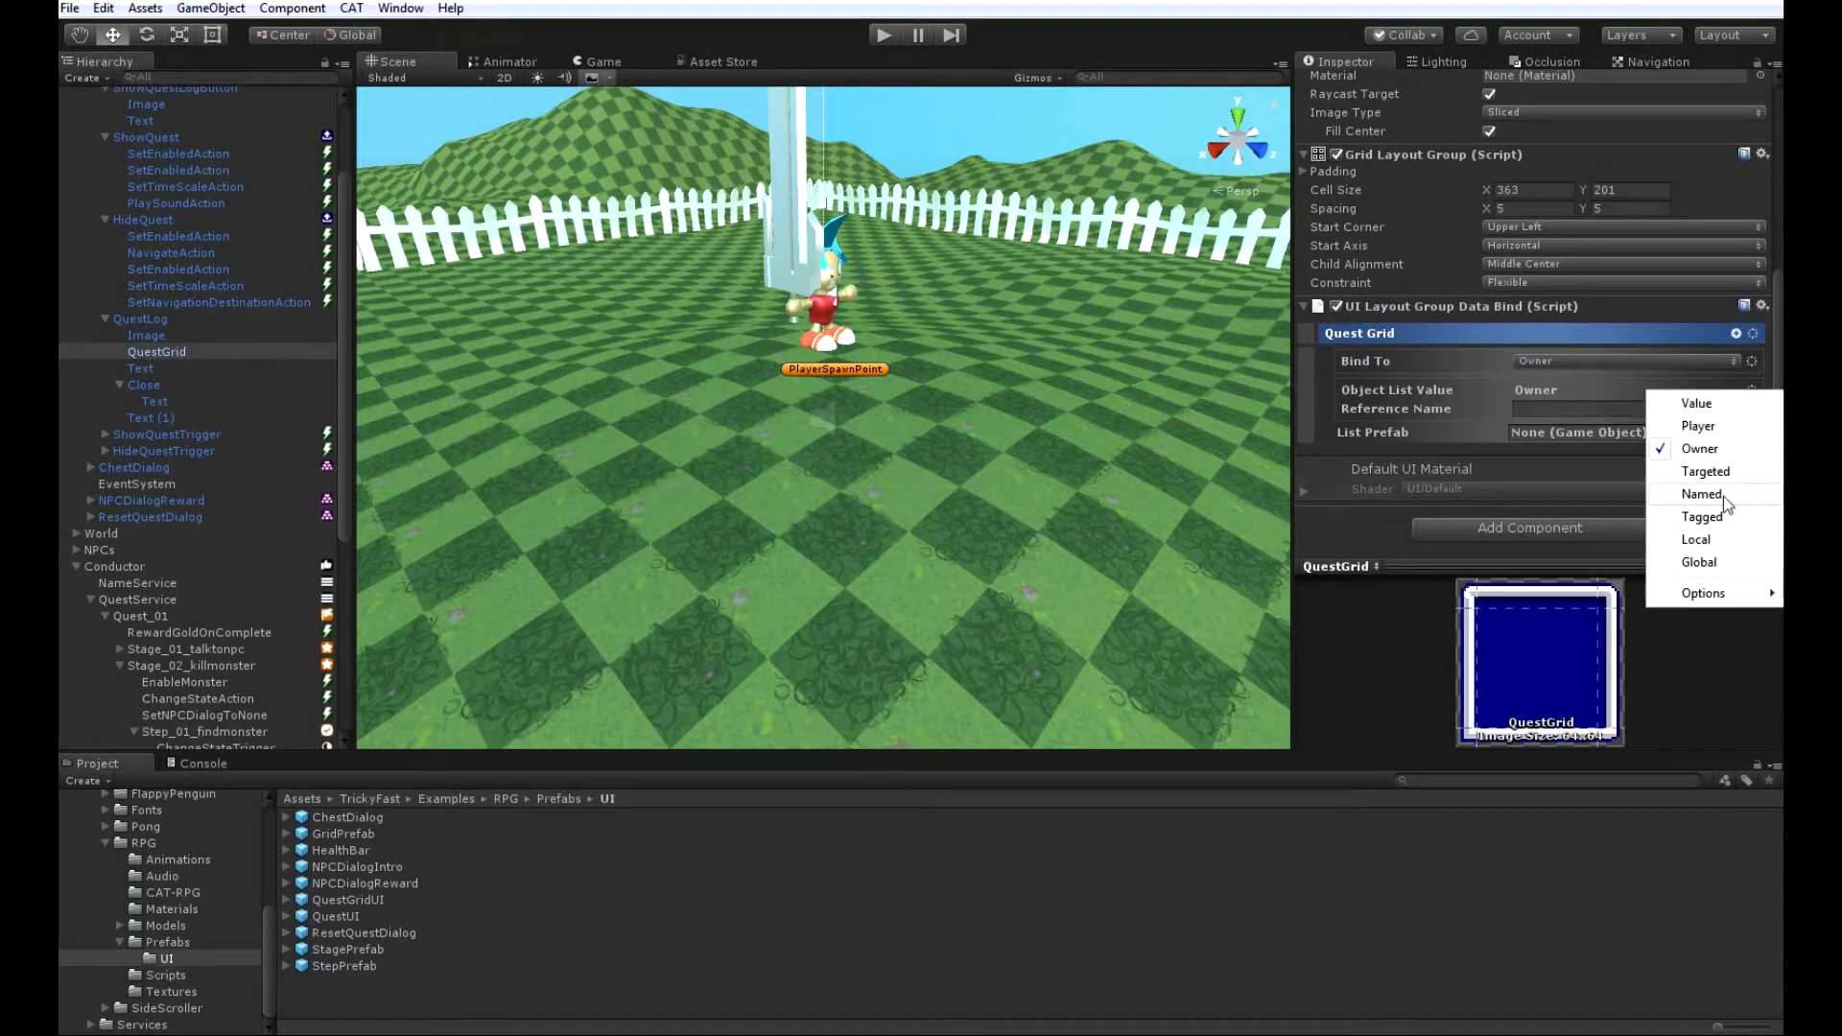
left_click(1723, 495)
scroll(181, 539, "down", 3)
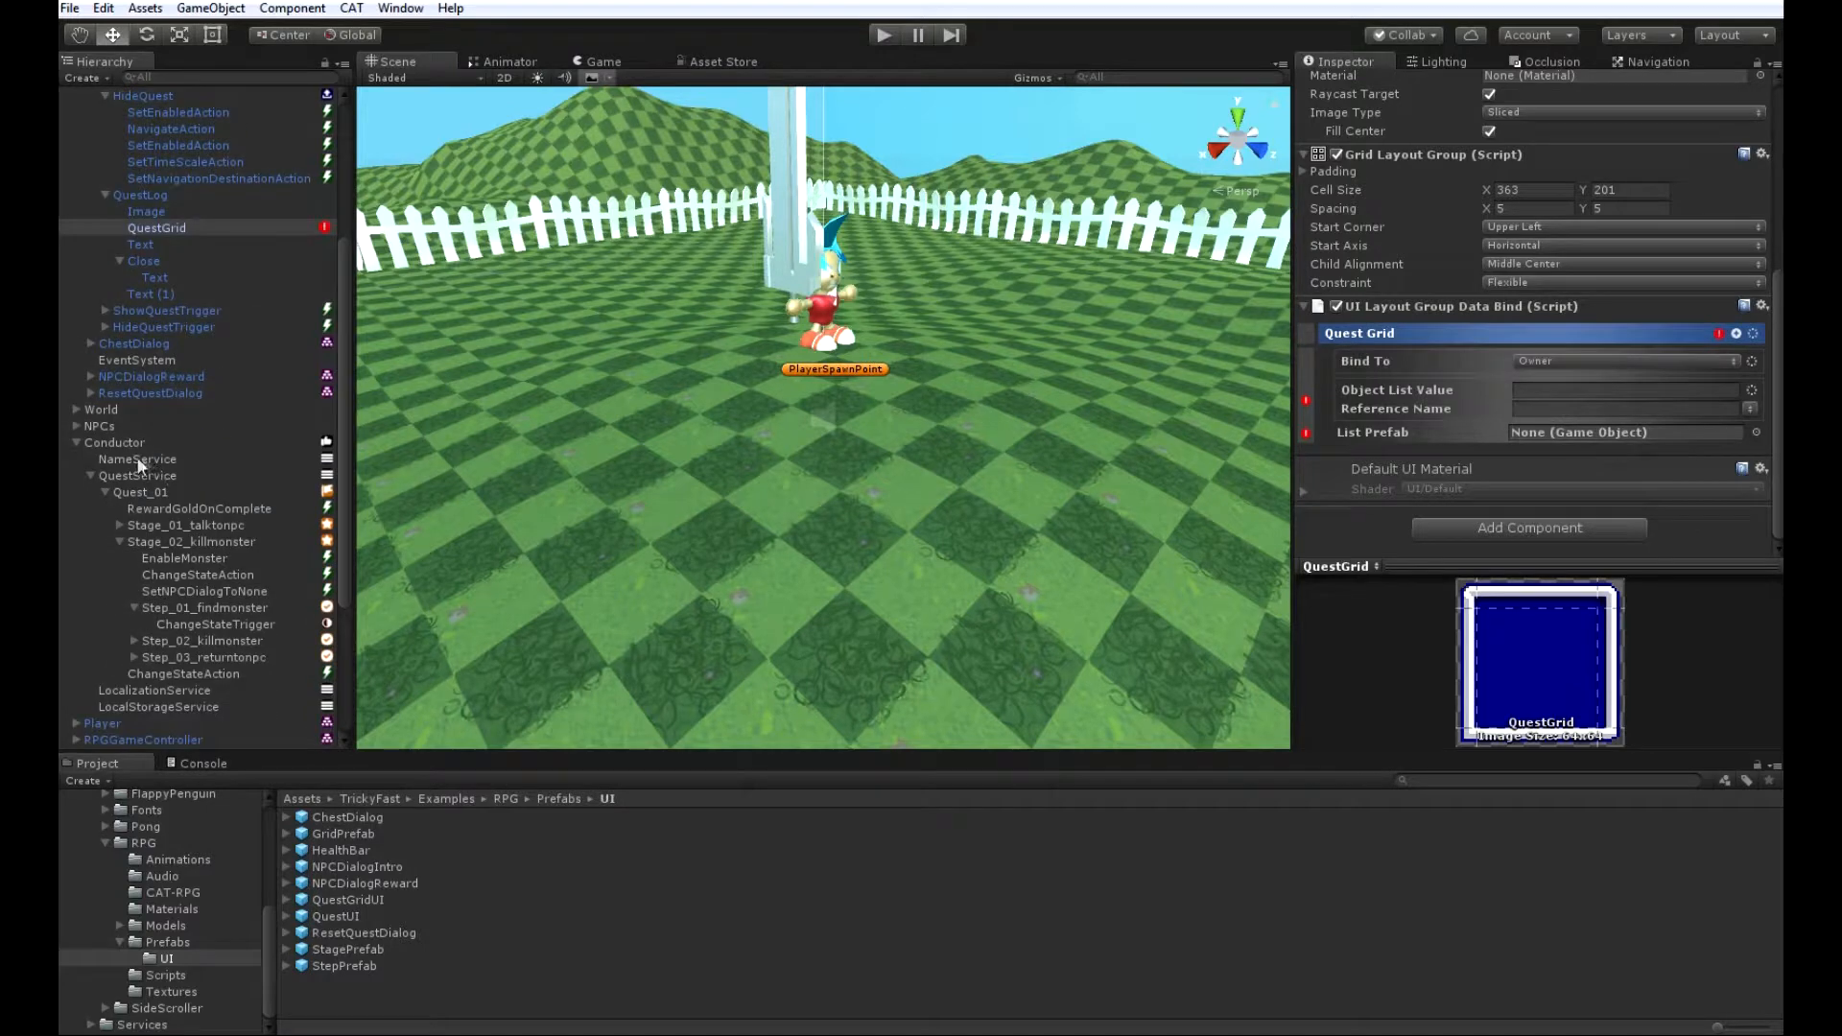
left_click_drag(129, 474, 1576, 394)
left_click(1576, 409)
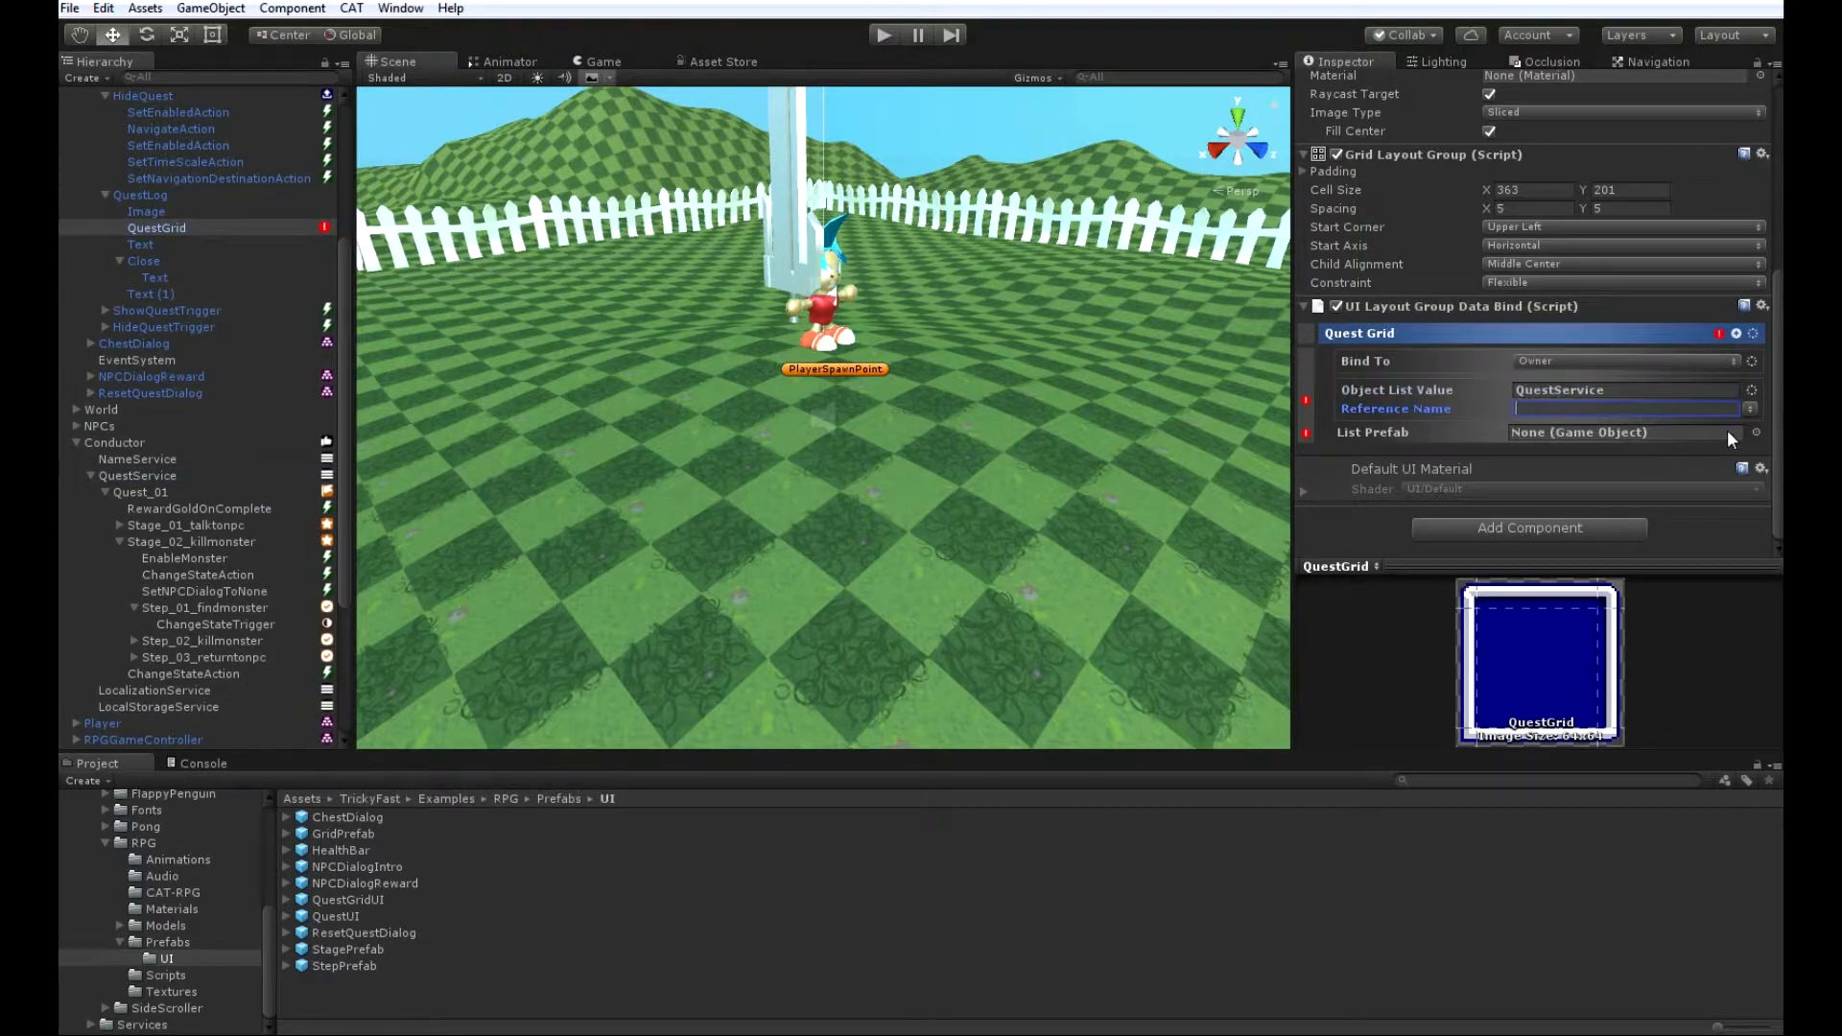
type("BindableQuests")
left_click_drag(343, 834, 1557, 437)
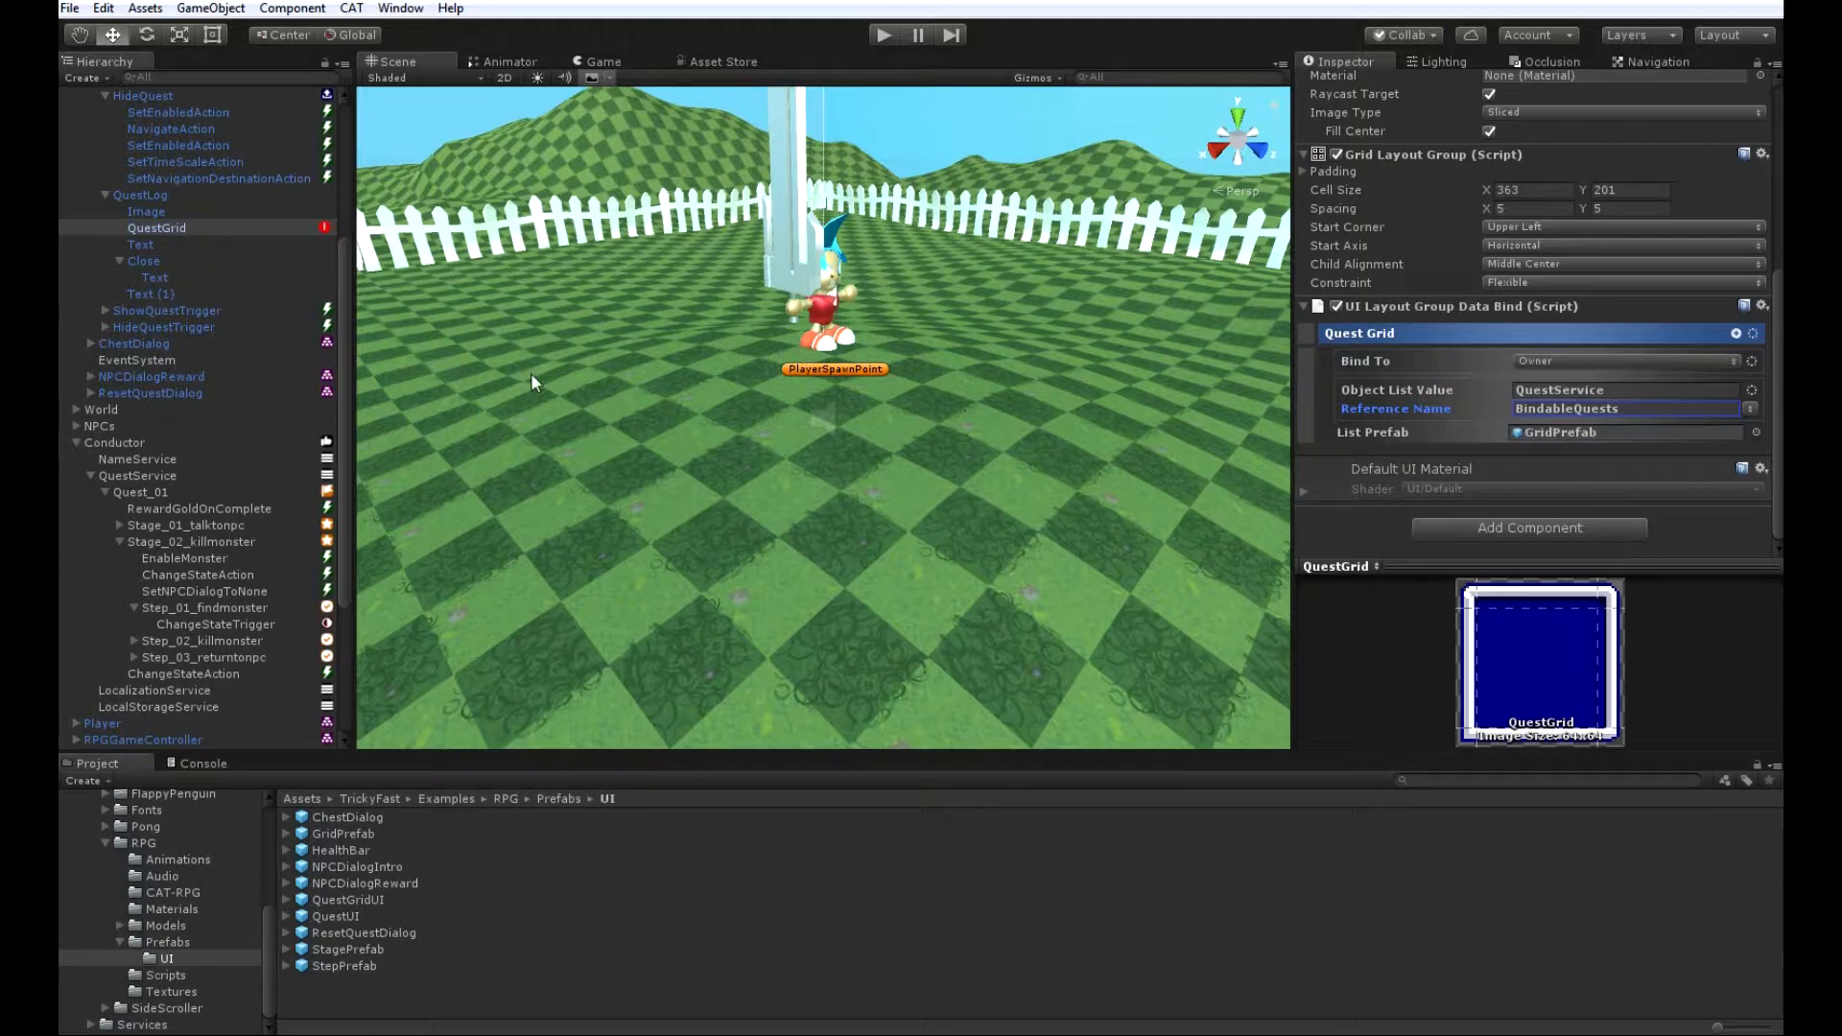
Run the game, then close and reopen the quest log to check its entries.
left_click(877, 34)
left_click(971, 542)
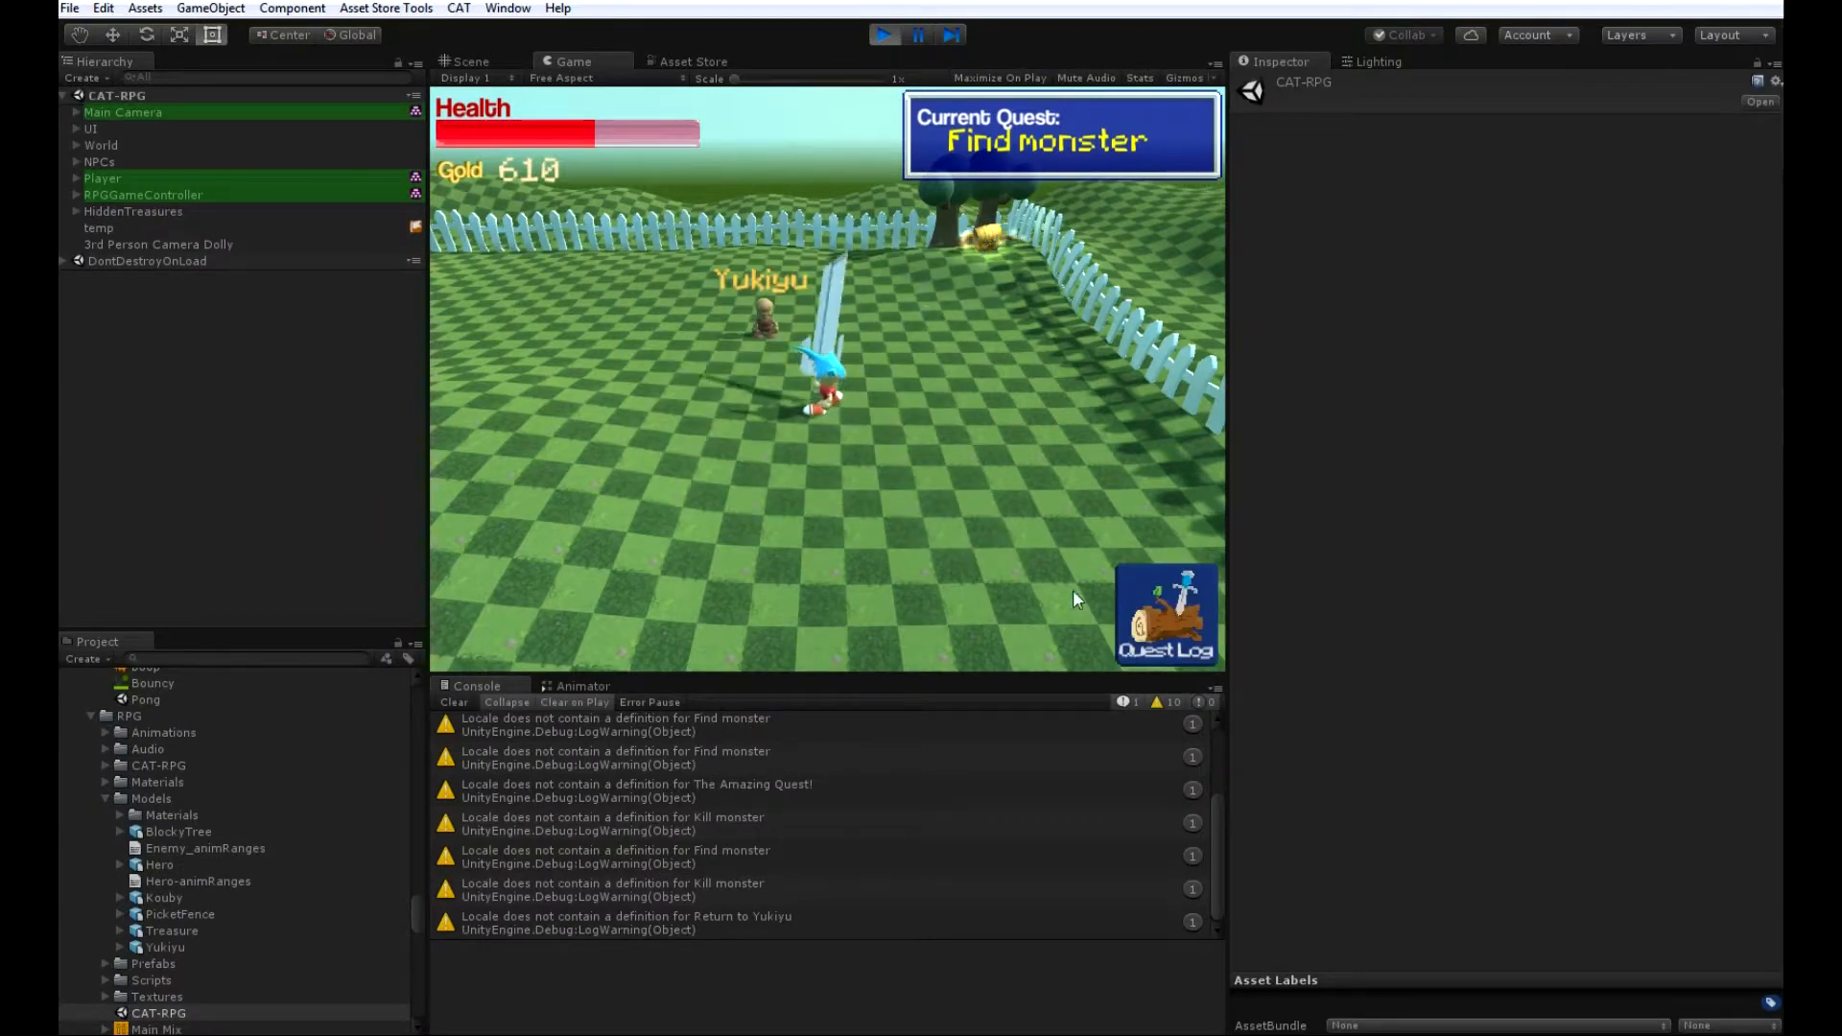
left_click(1159, 625)
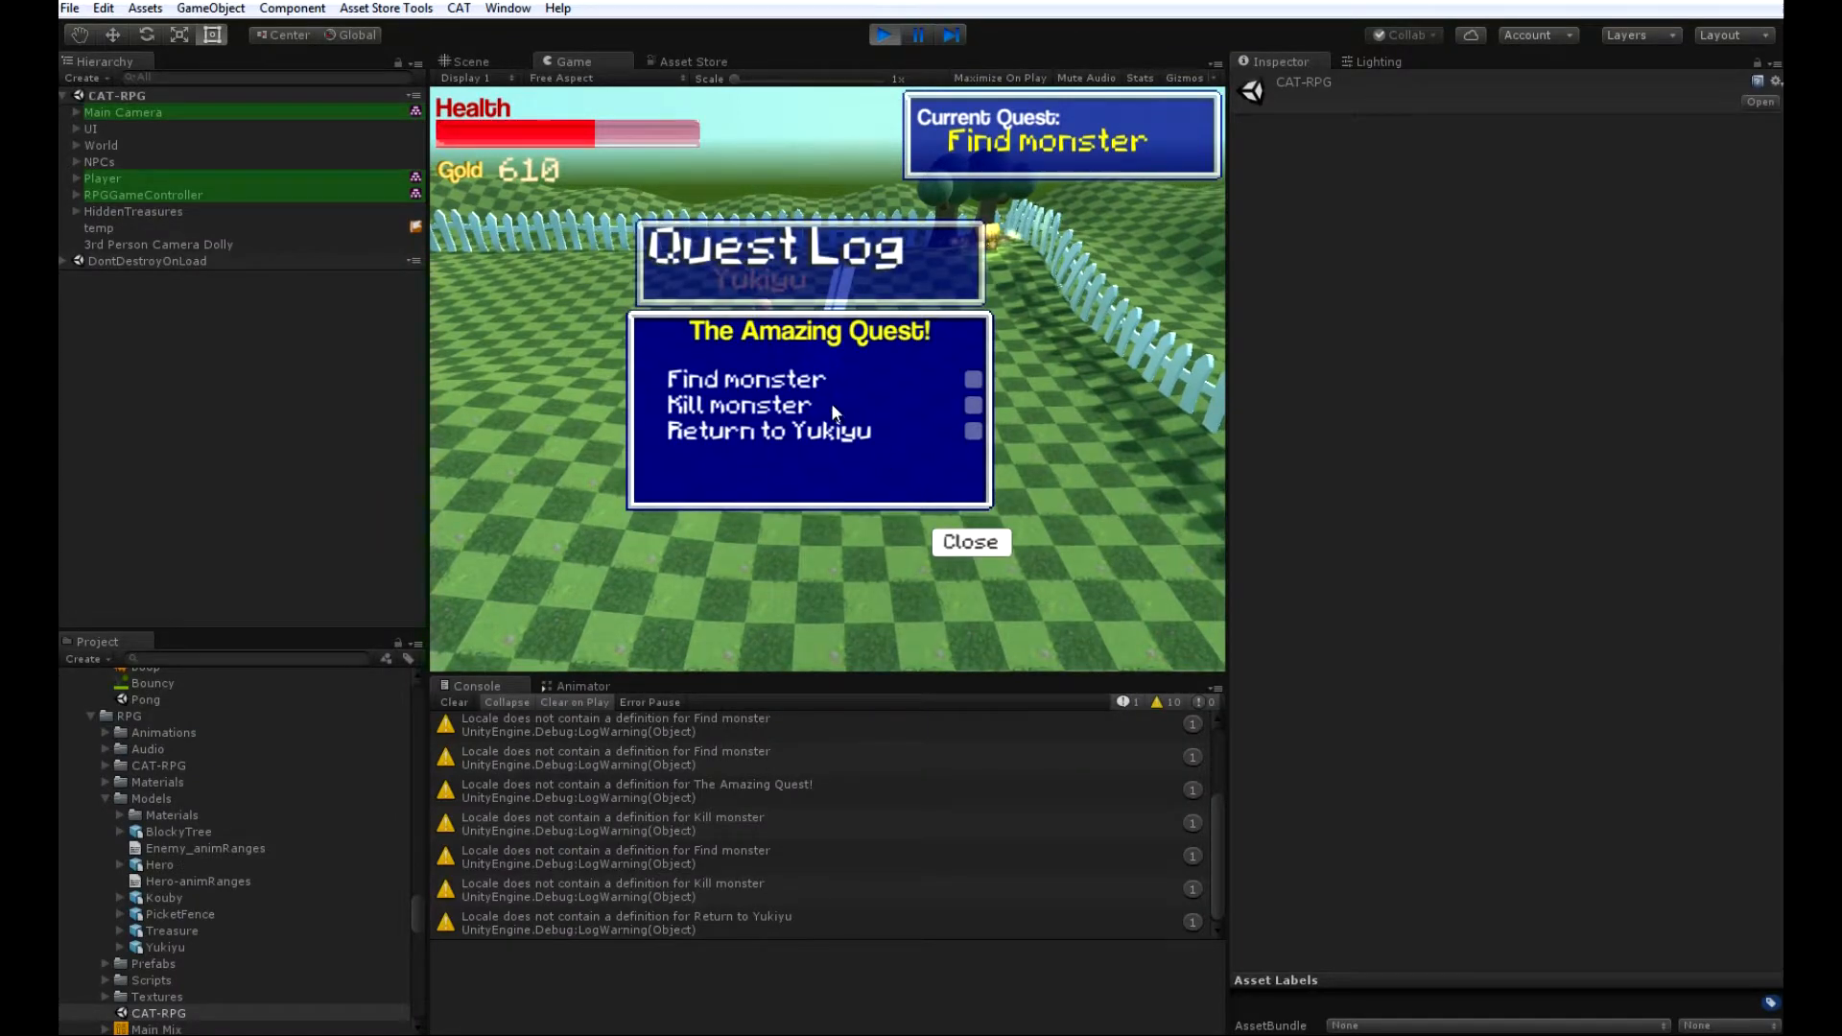
Examine the running QuestService under DontDestroyOnLoad's Conductor, including Quest_01 and the contents of Stage_02_killmonster.
left_click(65, 261)
left_click(76, 277)
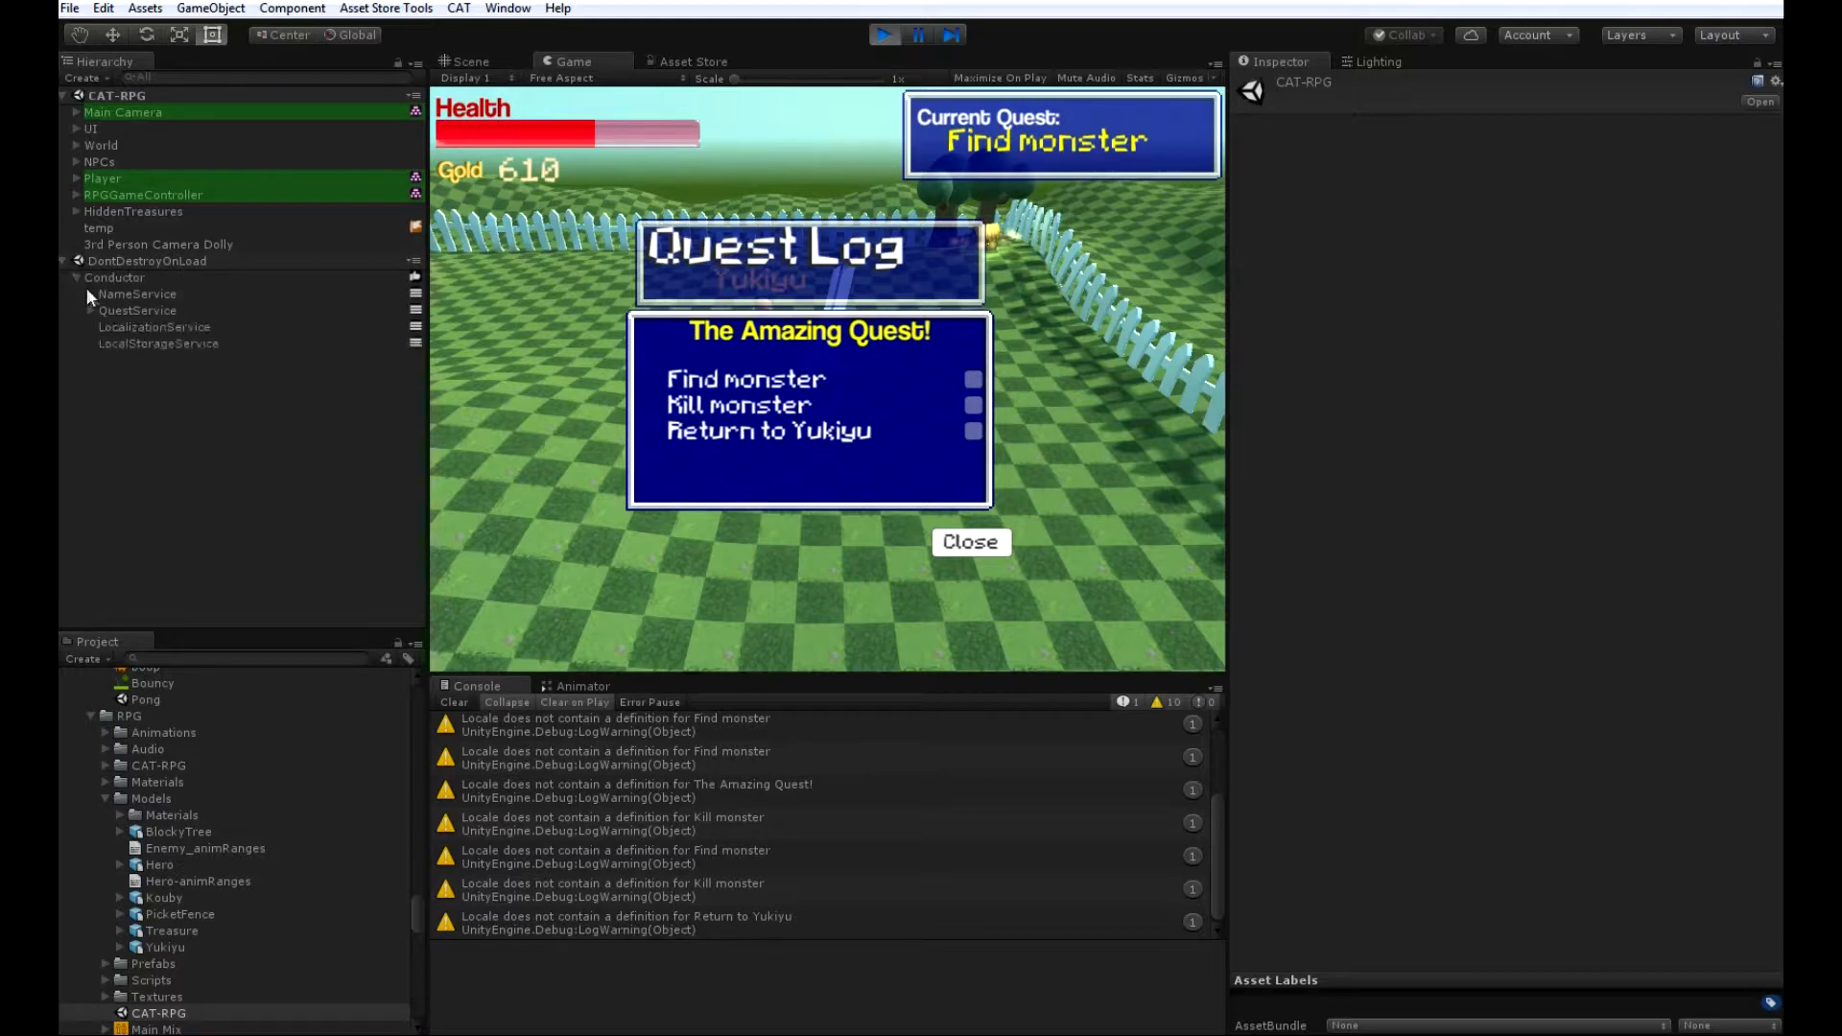
left_click(84, 309)
left_click(90, 310)
left_click(106, 326)
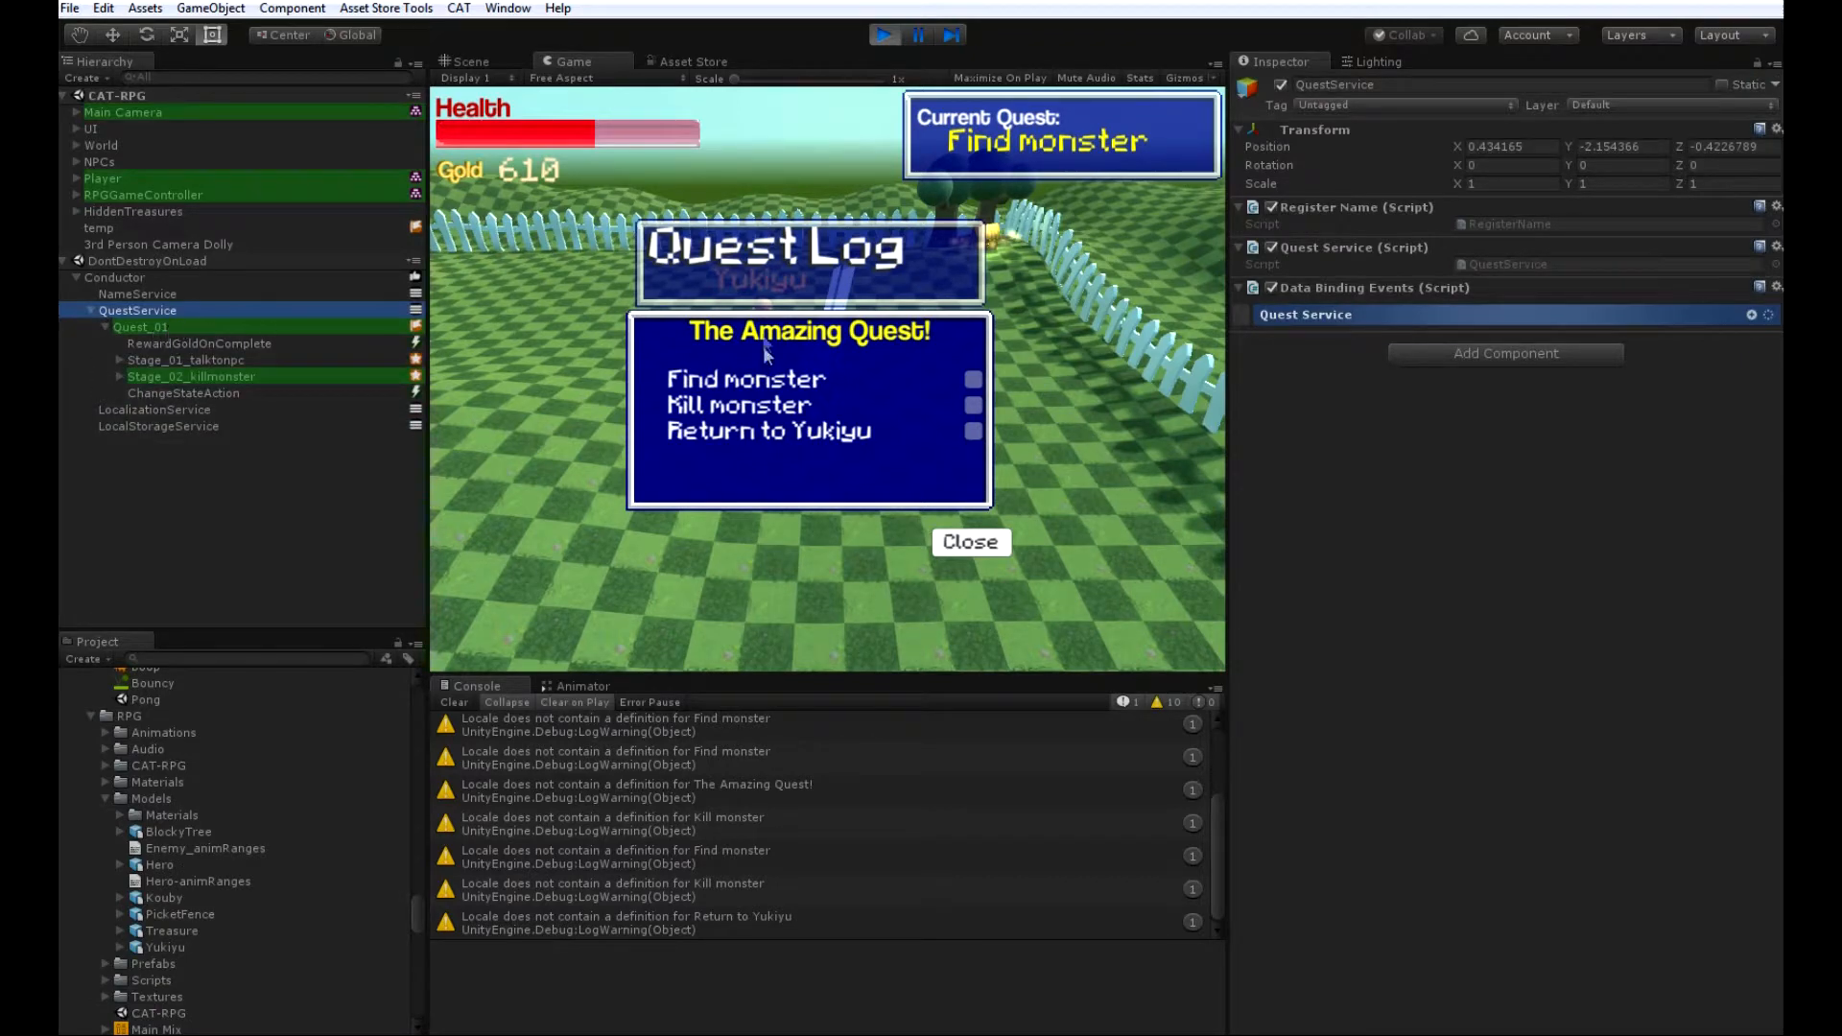
left_click(119, 376)
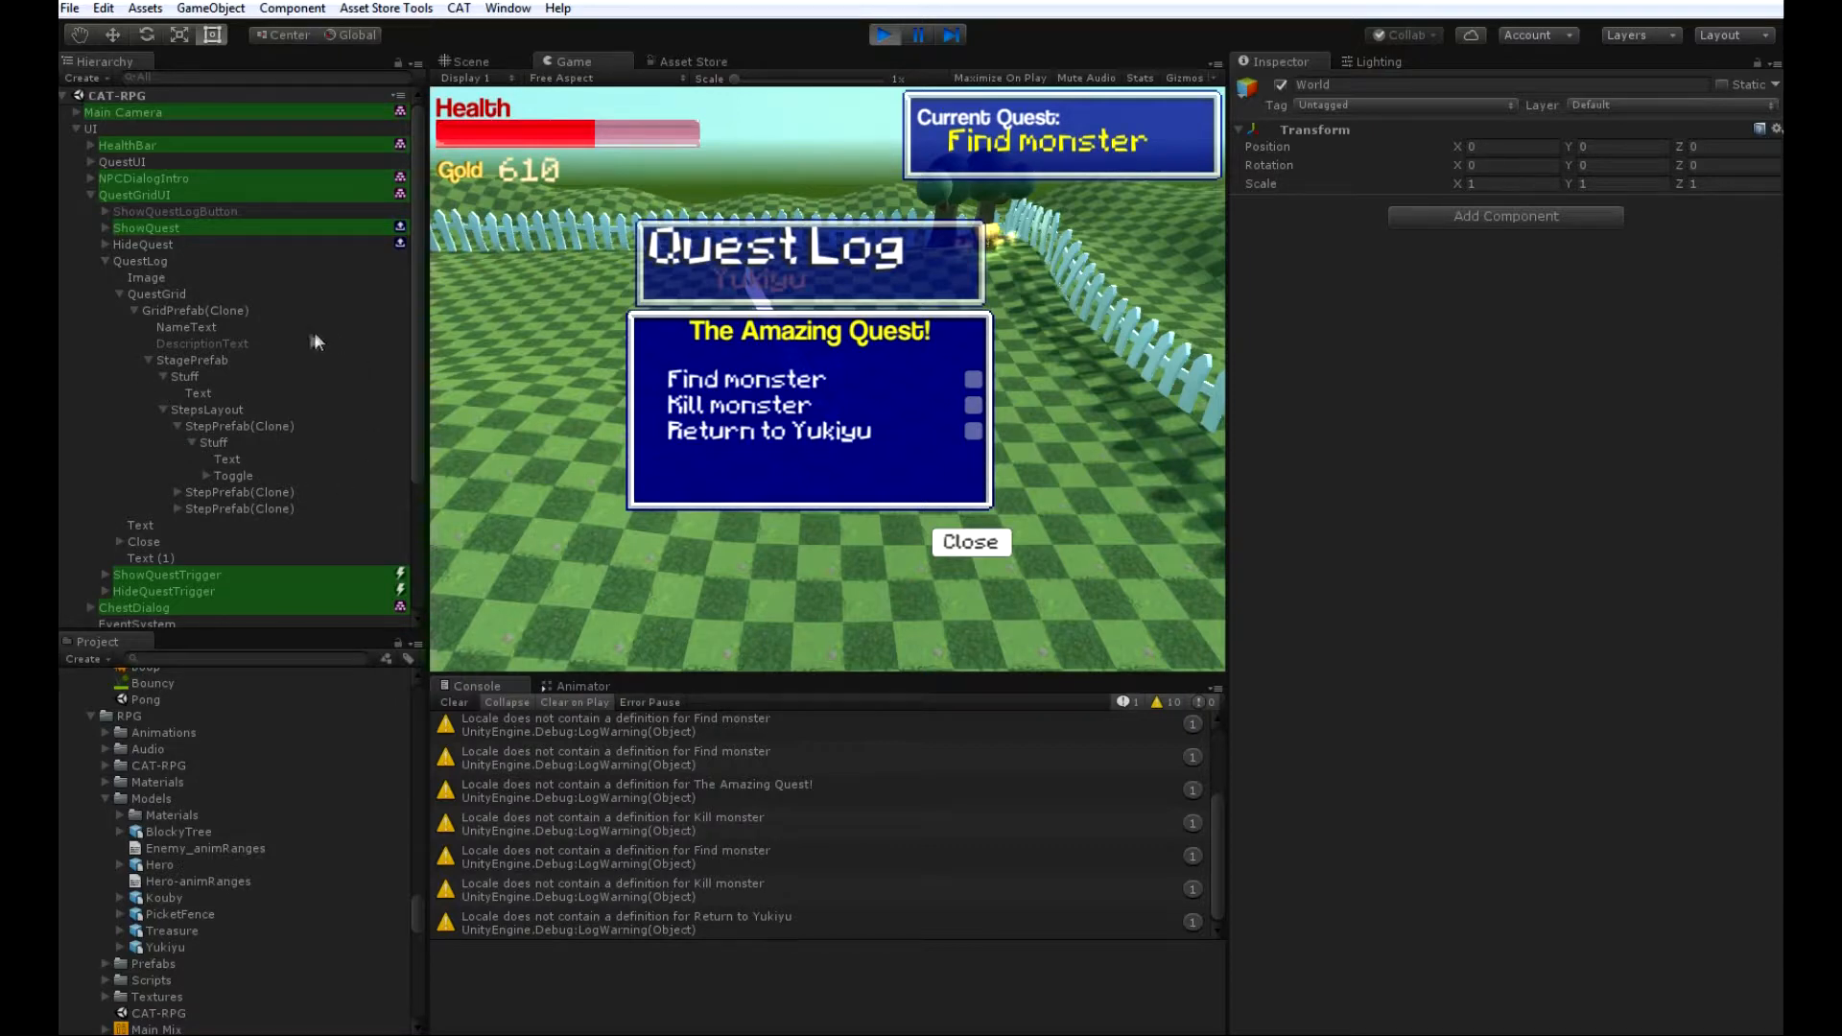
Inspect the runtime bindings of QuestGrid, its GridPrefab clone and the NameText object inside the clone.
left_click(183, 295)
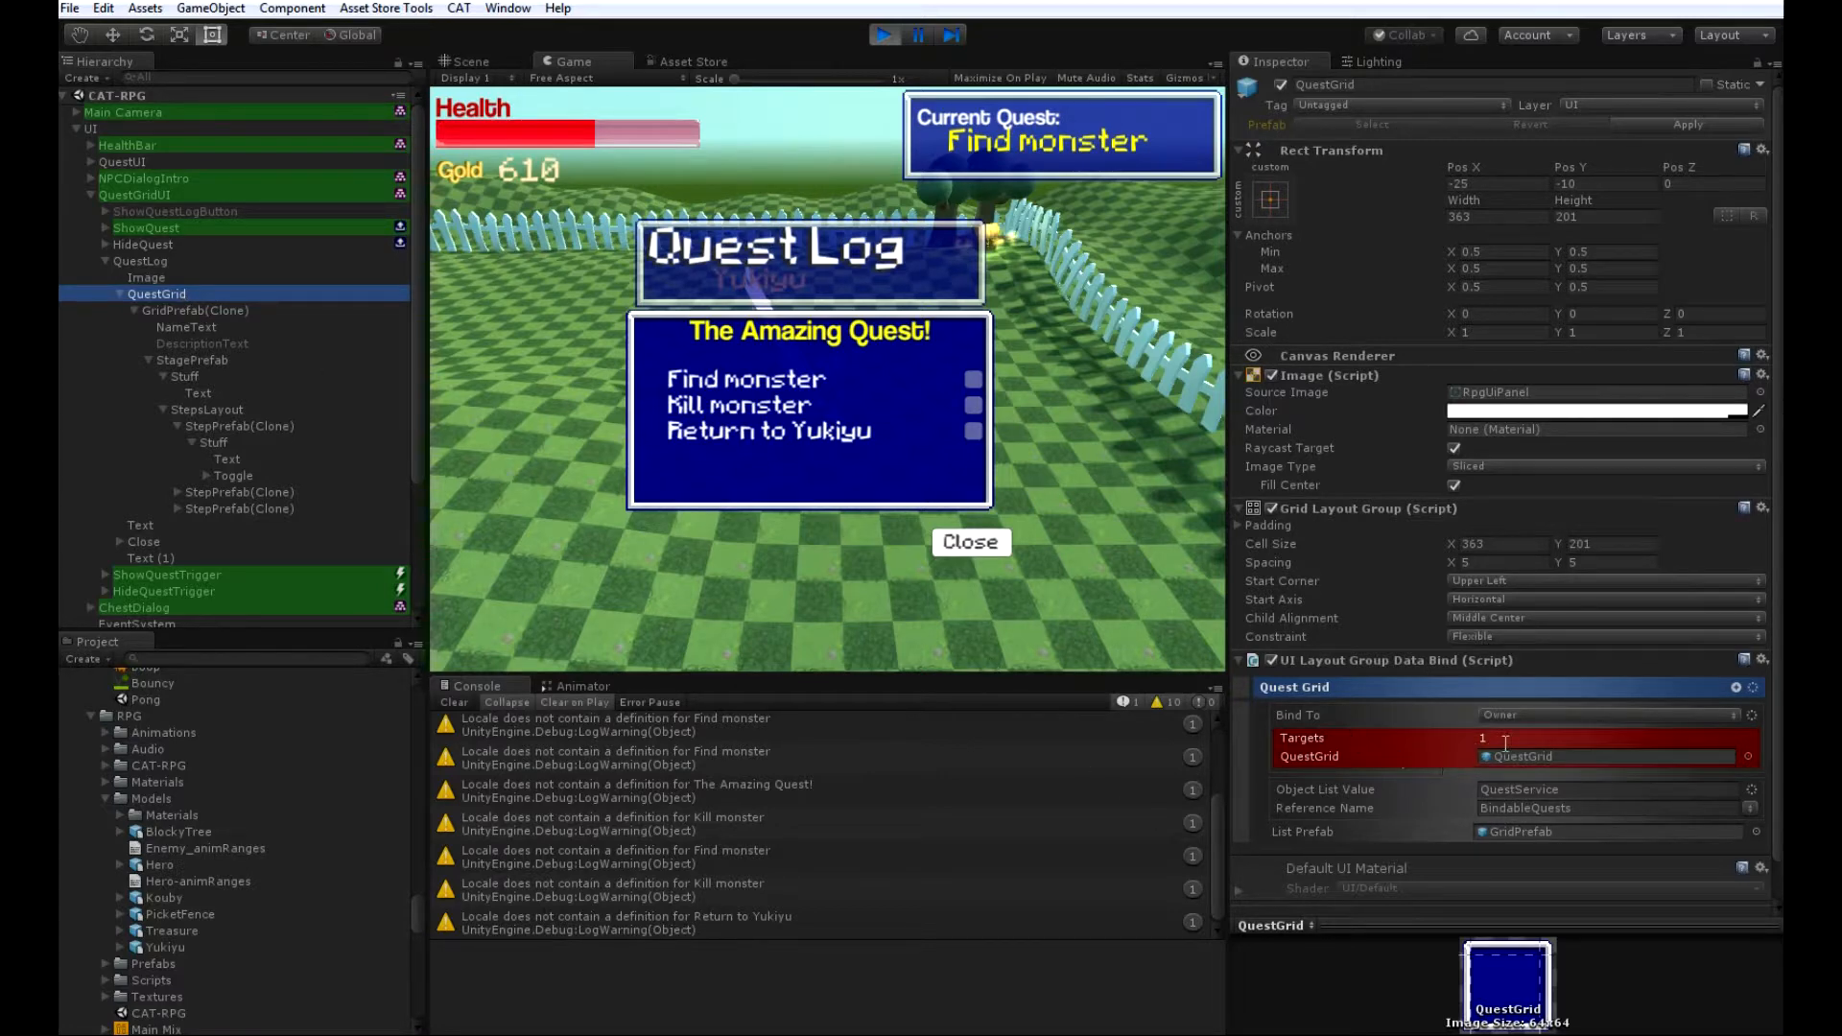
scroll(1511, 762, "down", 2)
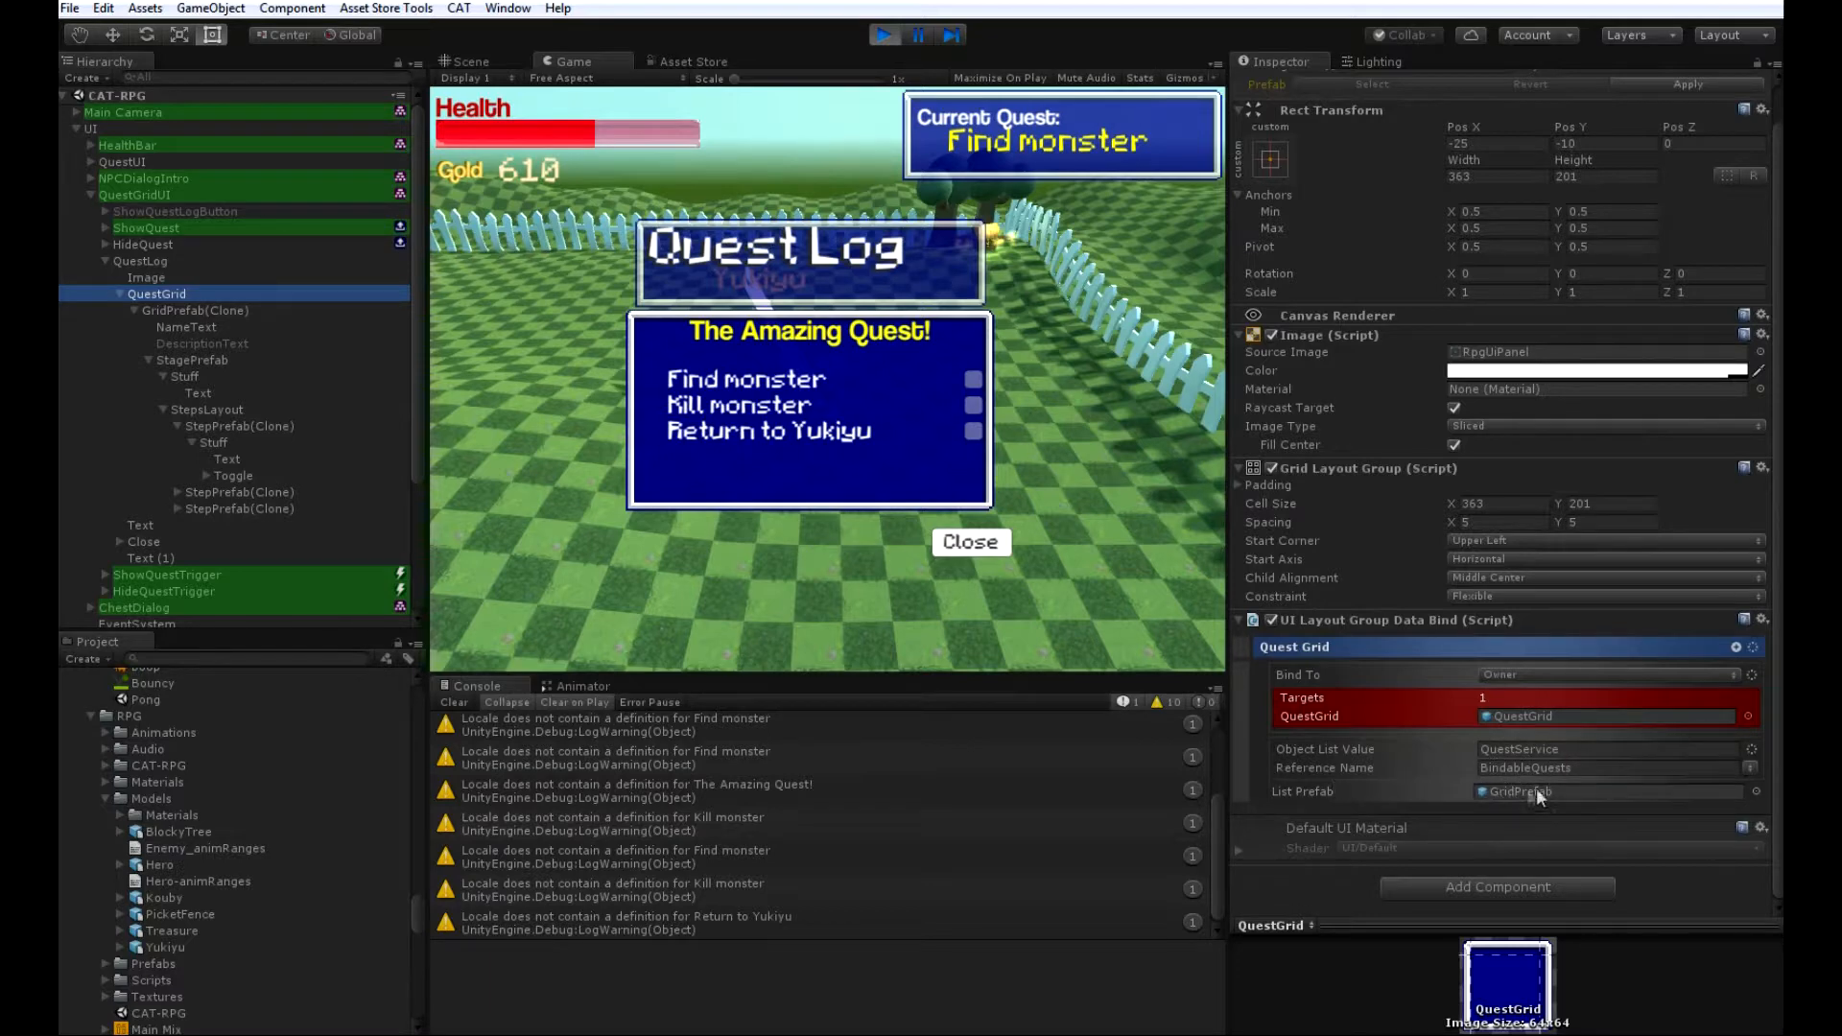
left_click(217, 309)
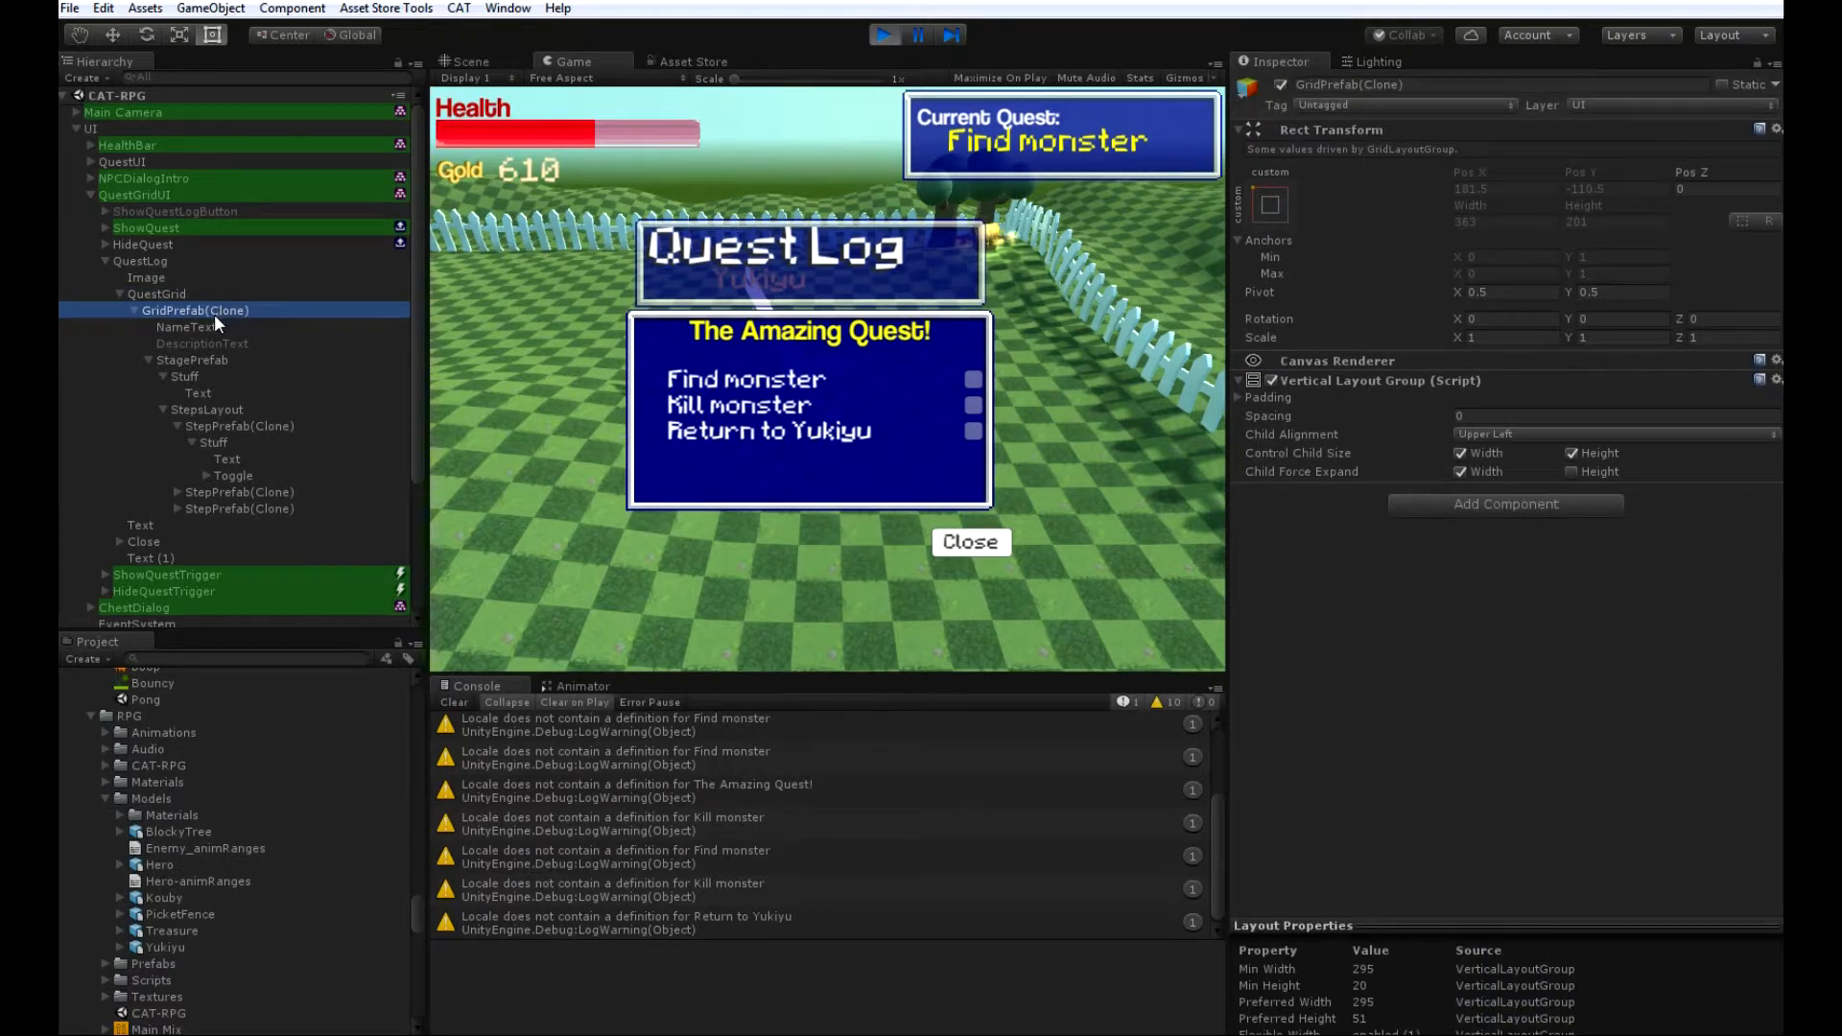
left_click(193, 325)
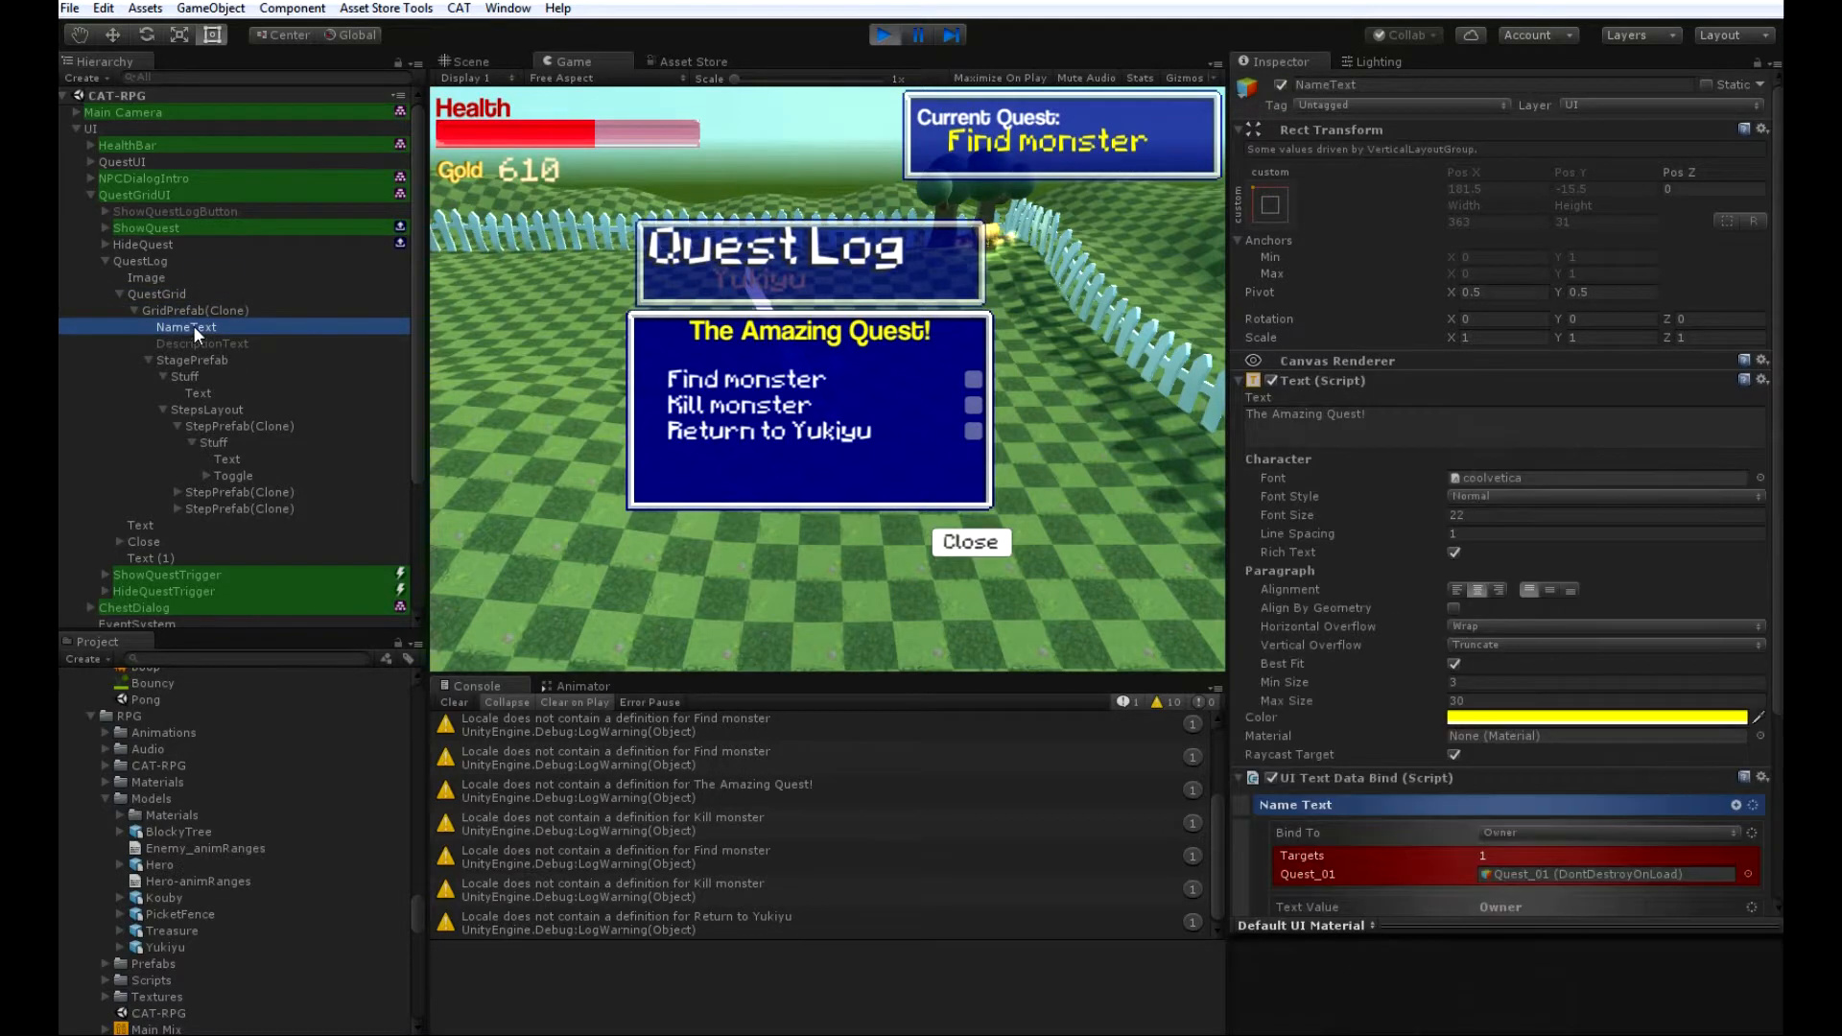
scroll(1361, 683, "down", 5)
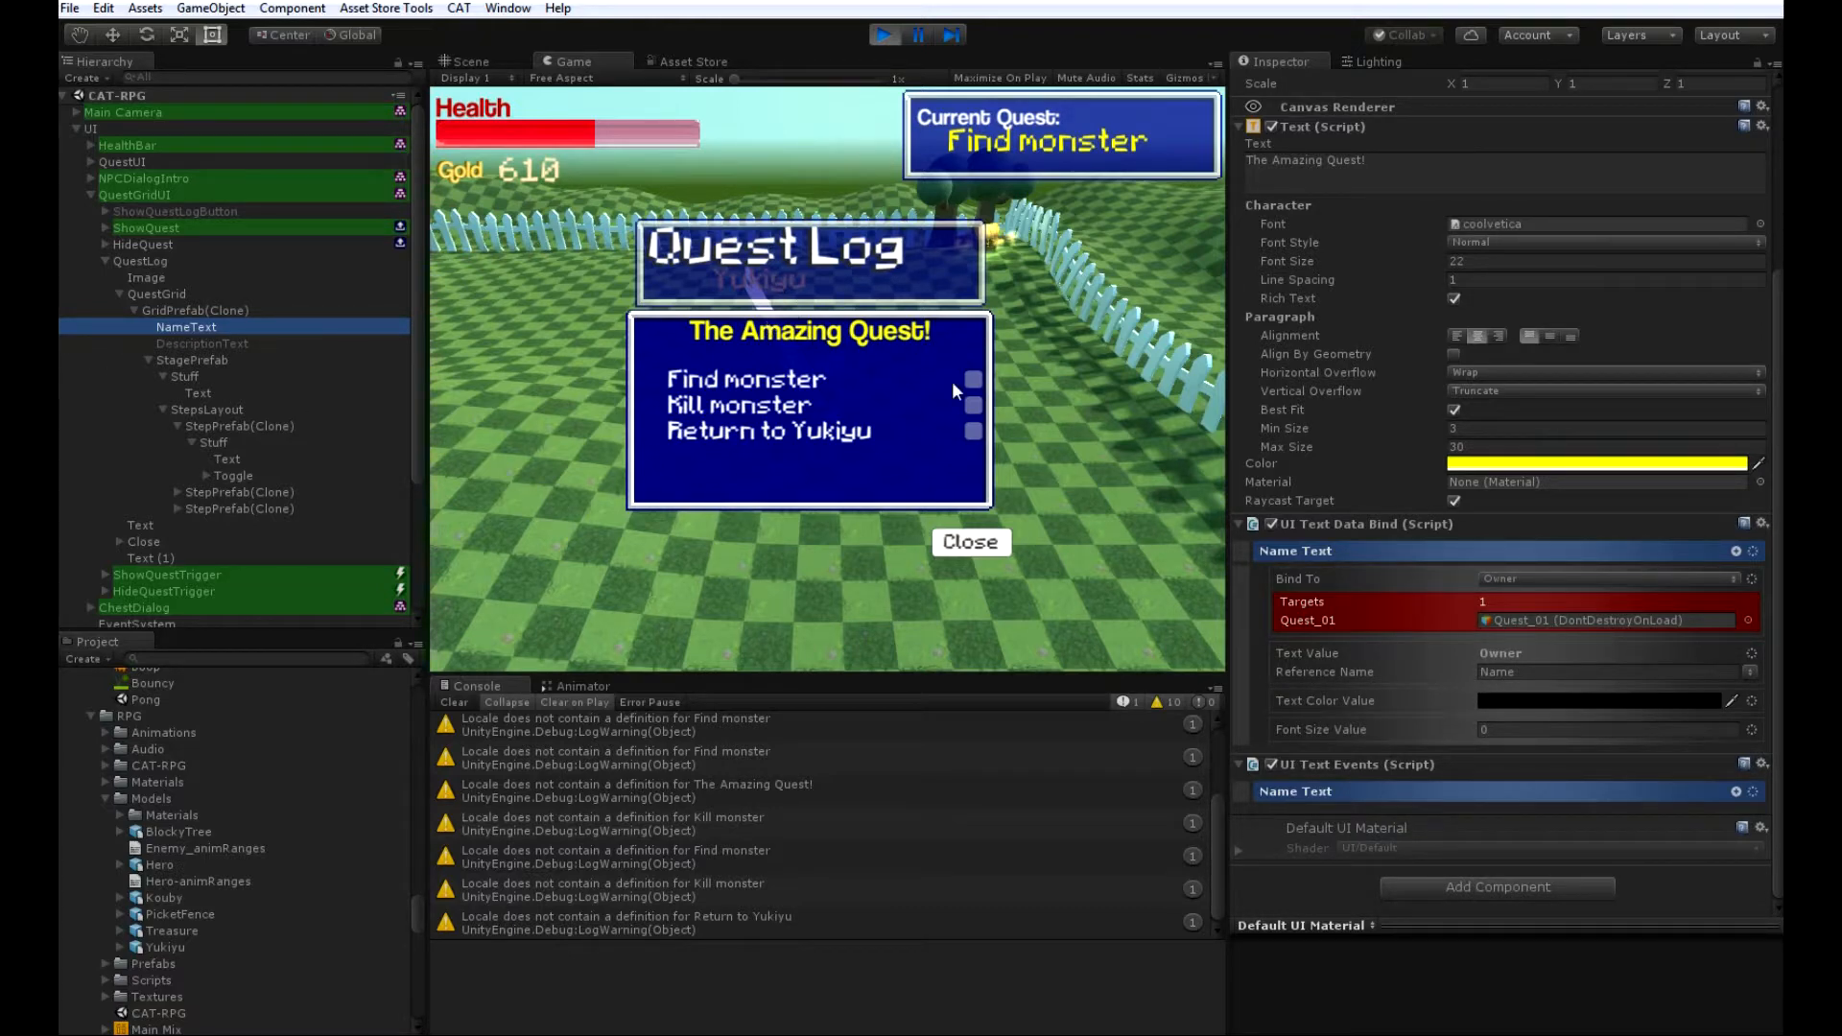
Inspect the runtime bindings of StagePrefab, its StepPrefab clones and the first clone's Text object.
left_click(203, 360)
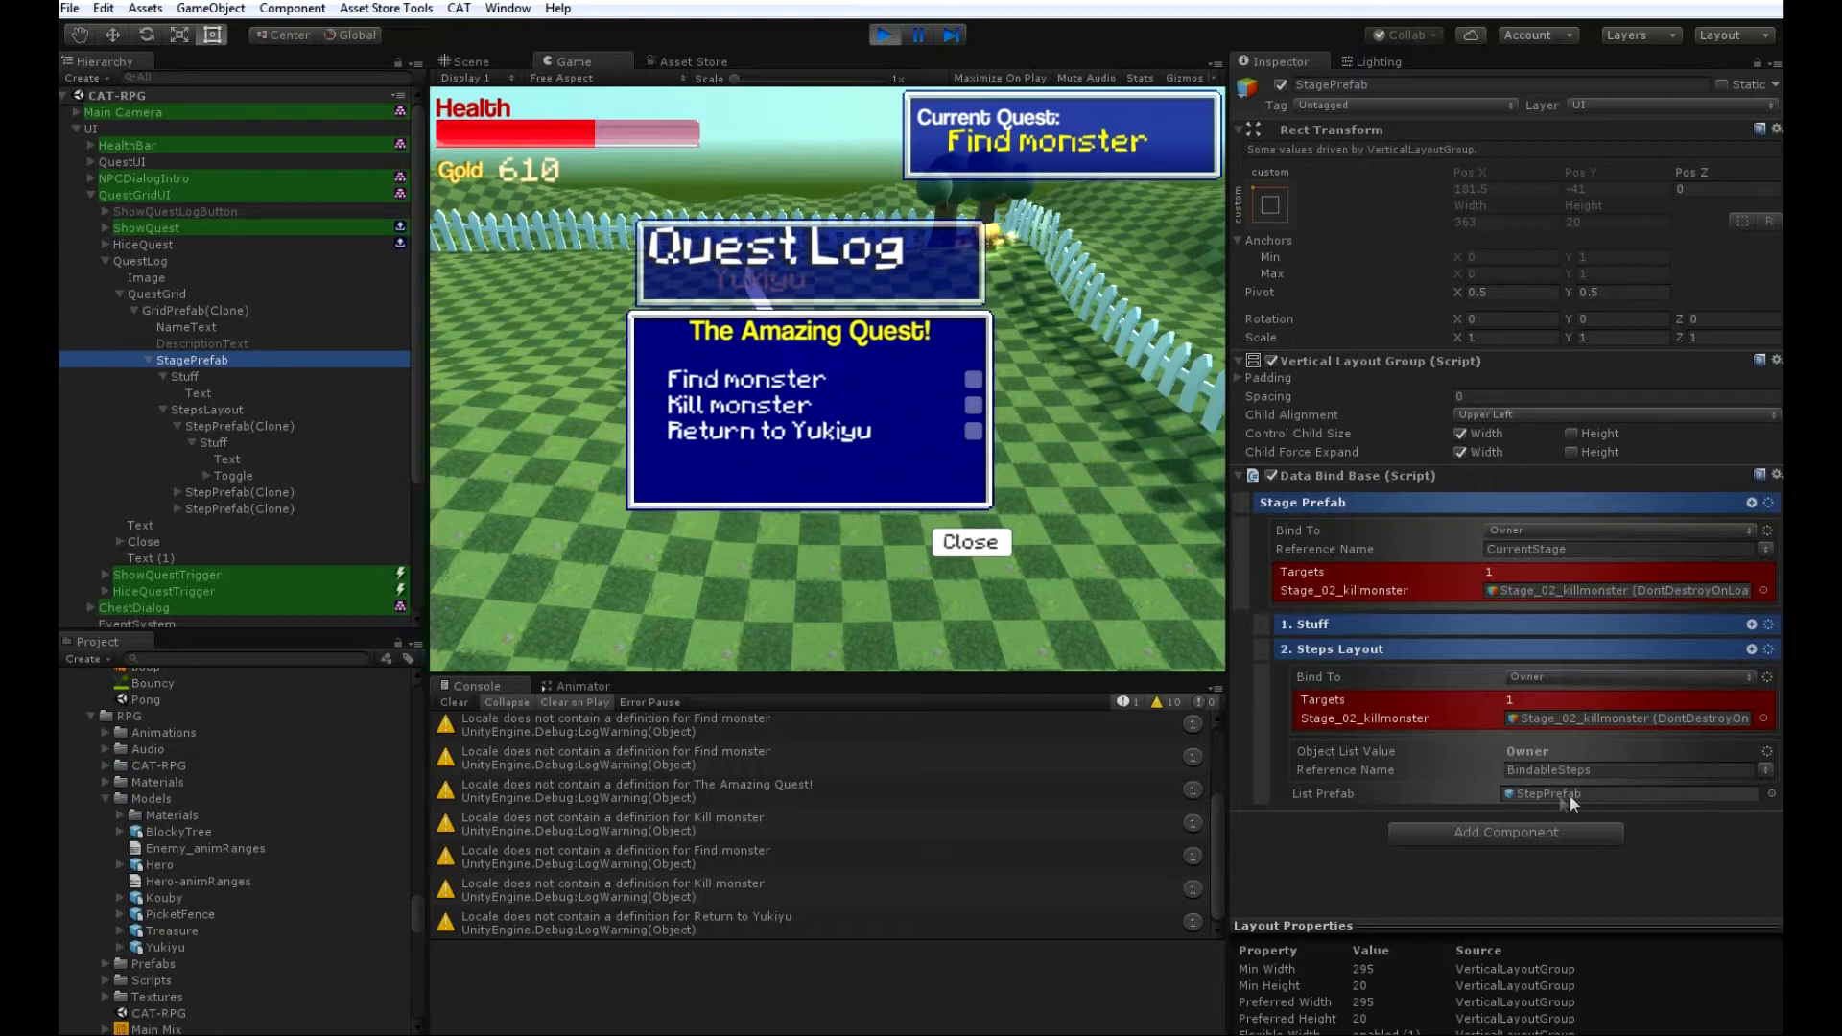
left_click(281, 492)
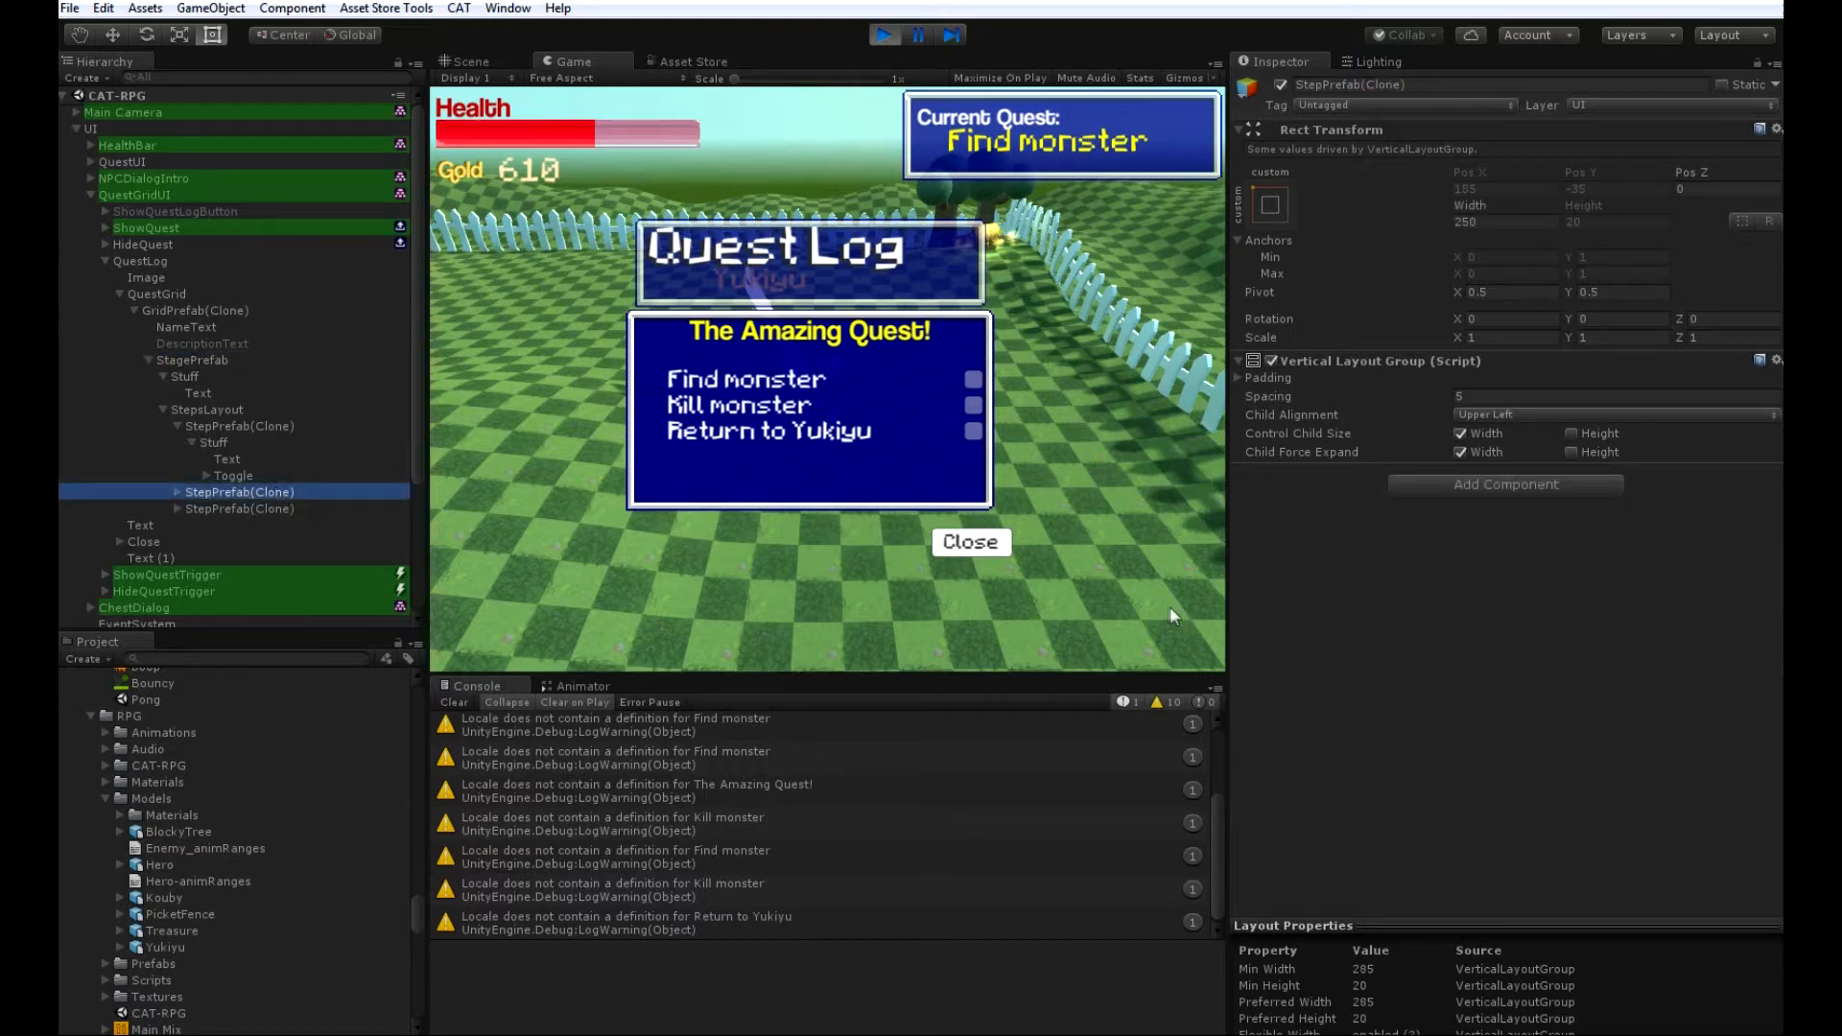
left_click(238, 427)
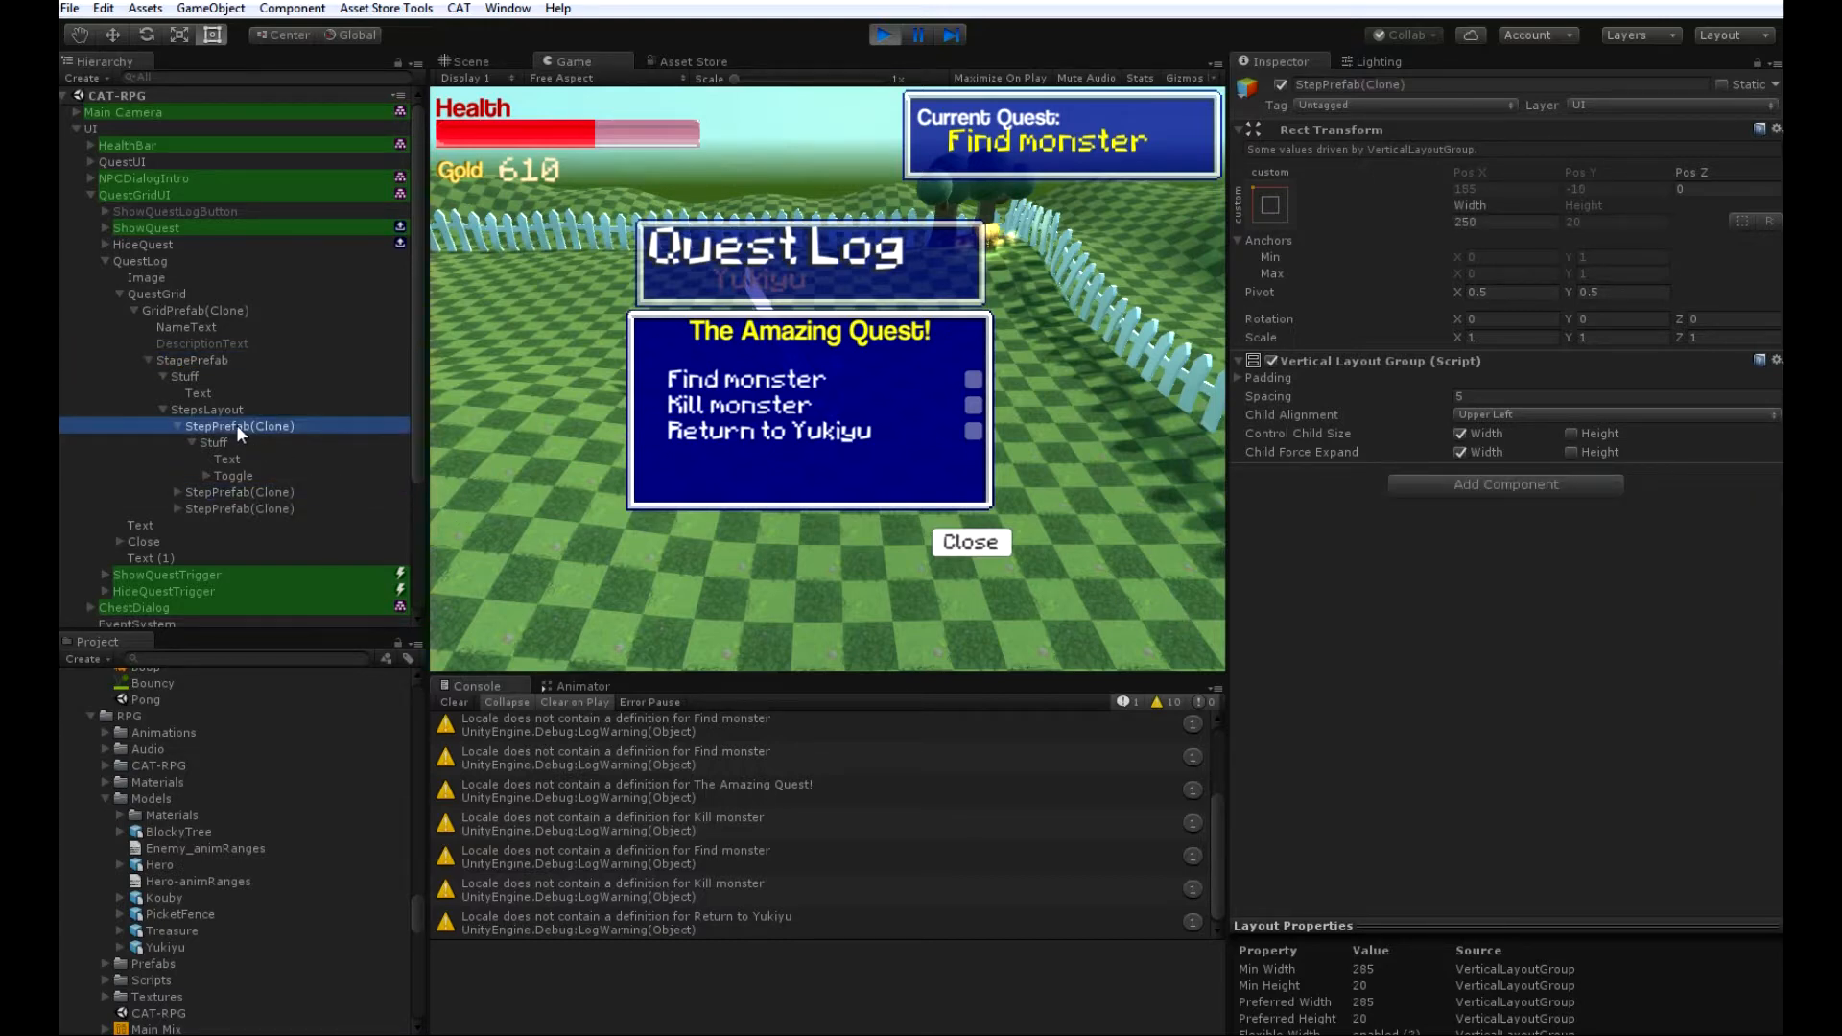
left_click(227, 457)
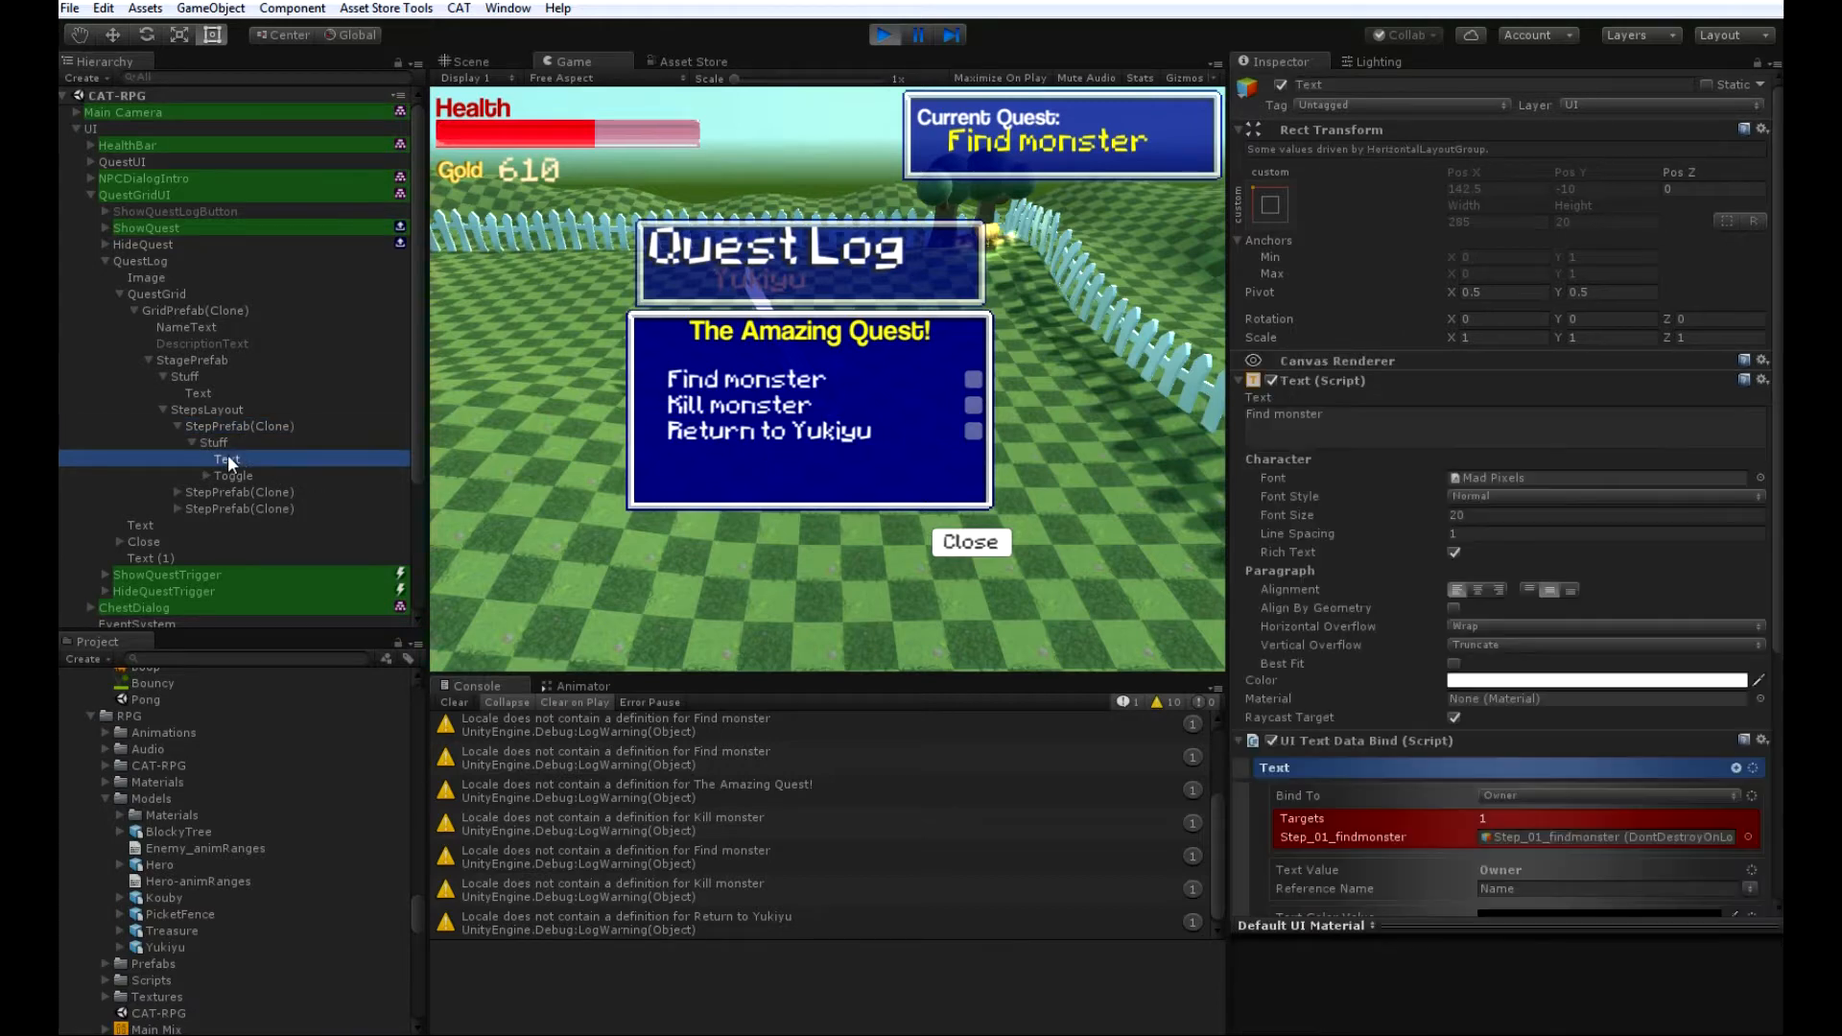
scroll(1483, 730, "down", 3)
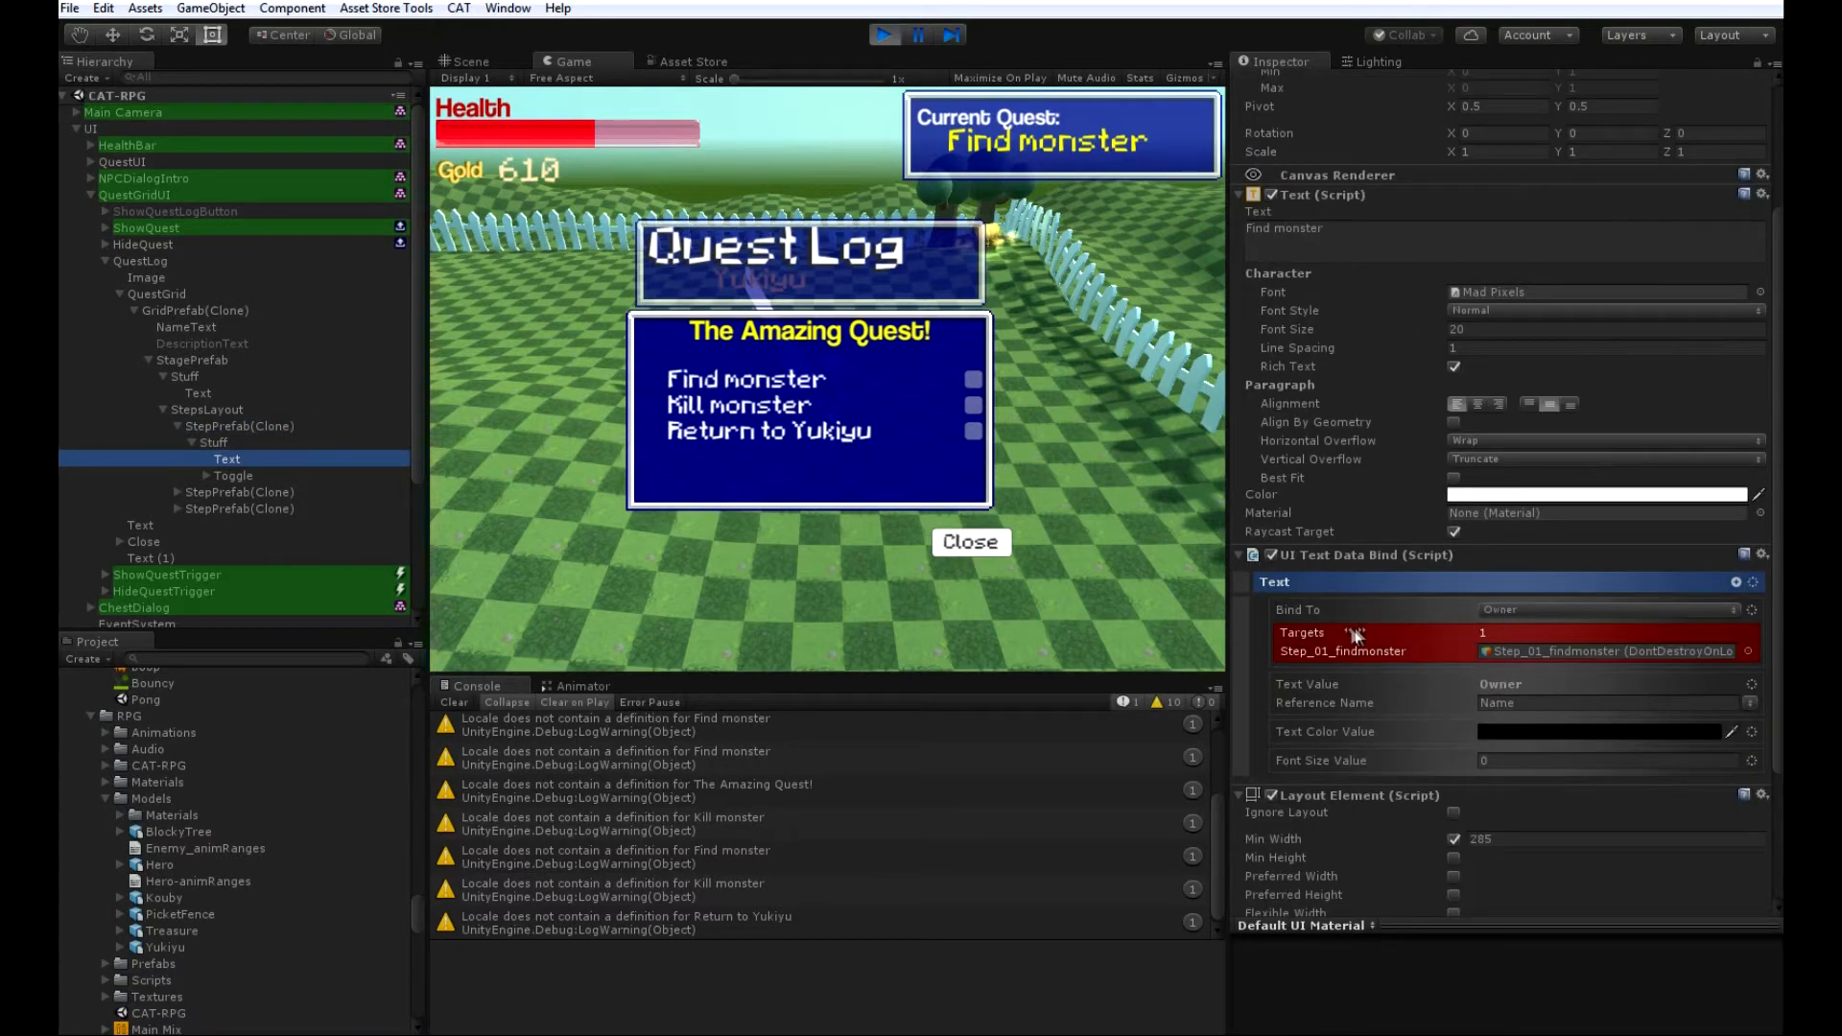